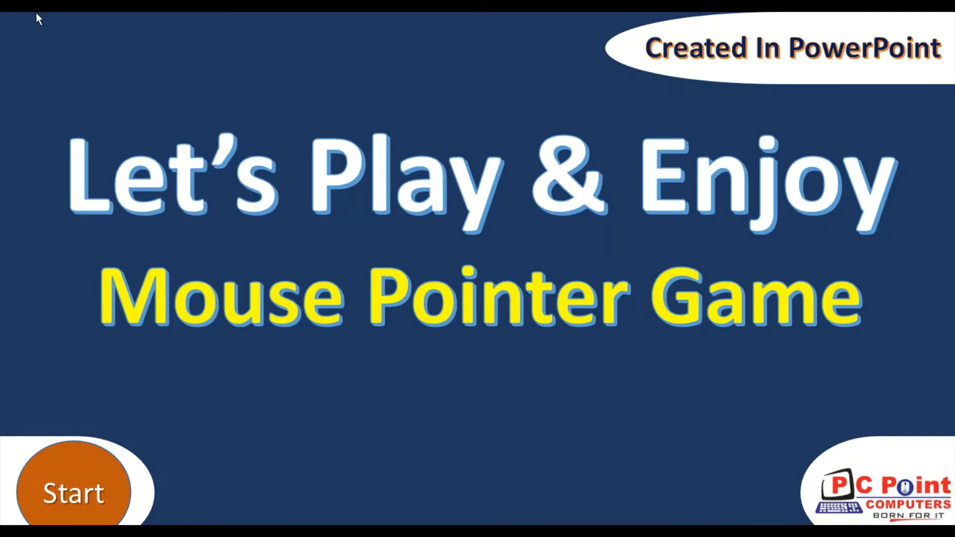
- Start the maze game from the title slide and retry three times after losing
left_click(83, 494)
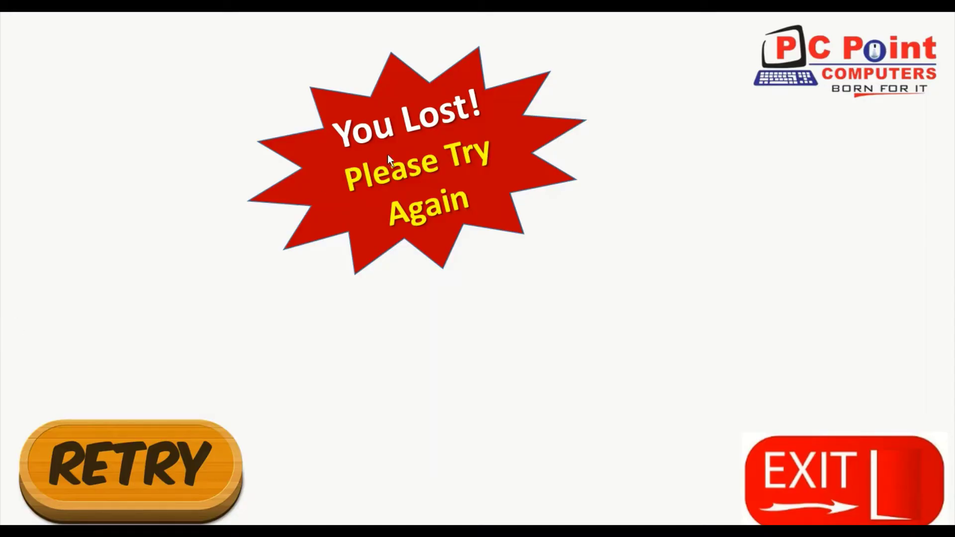
left_click(171, 476)
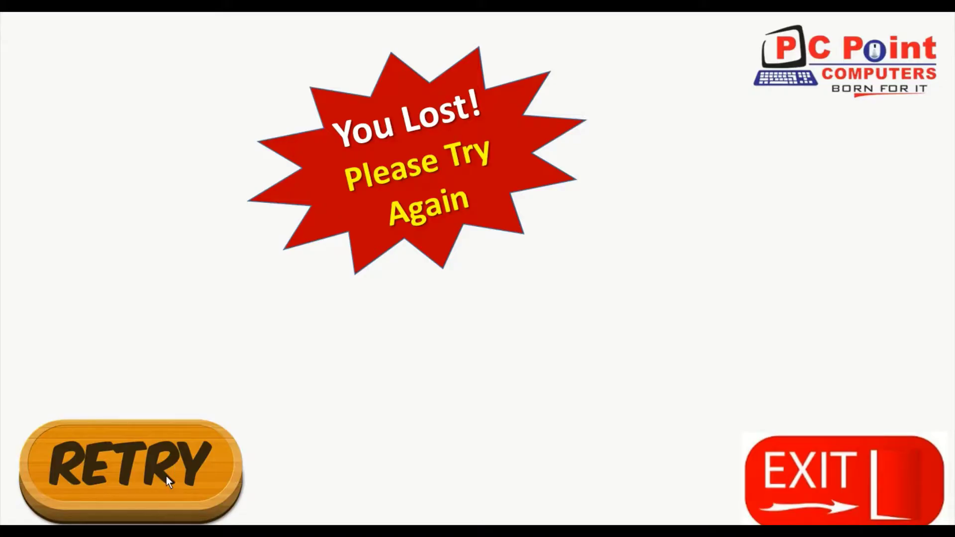
left_click(166, 476)
left_click(135, 465)
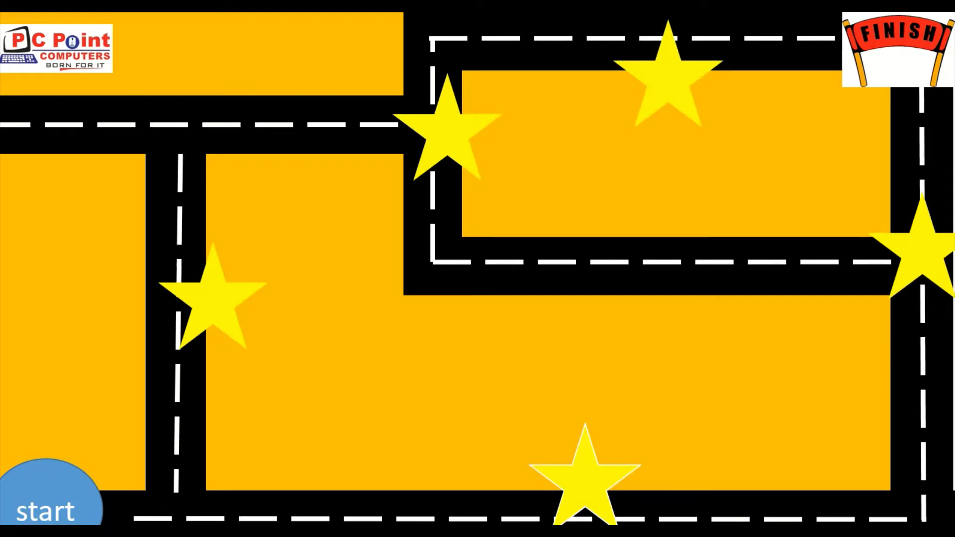
- Leave the slideshow, restart it from the first slide and begin the maze game
key("Escape")
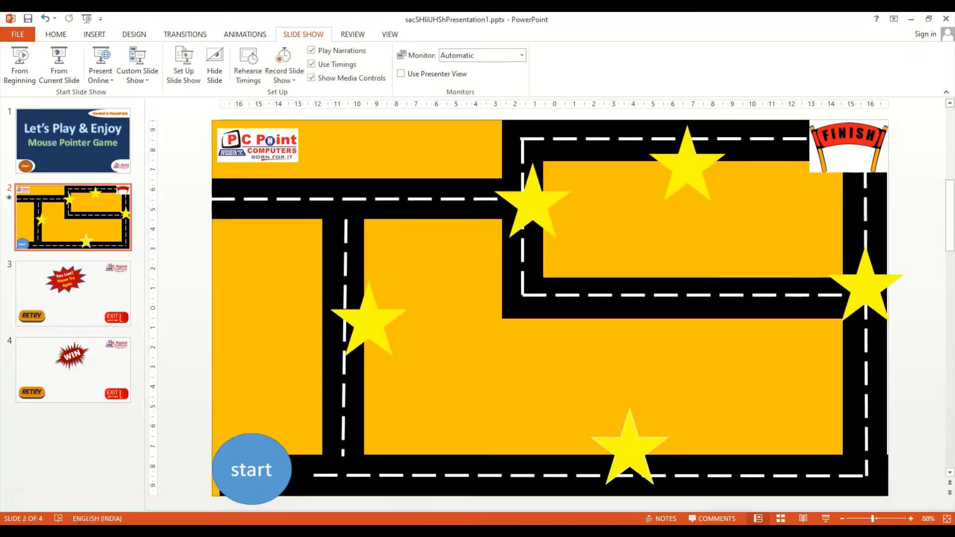
left_click(18, 75)
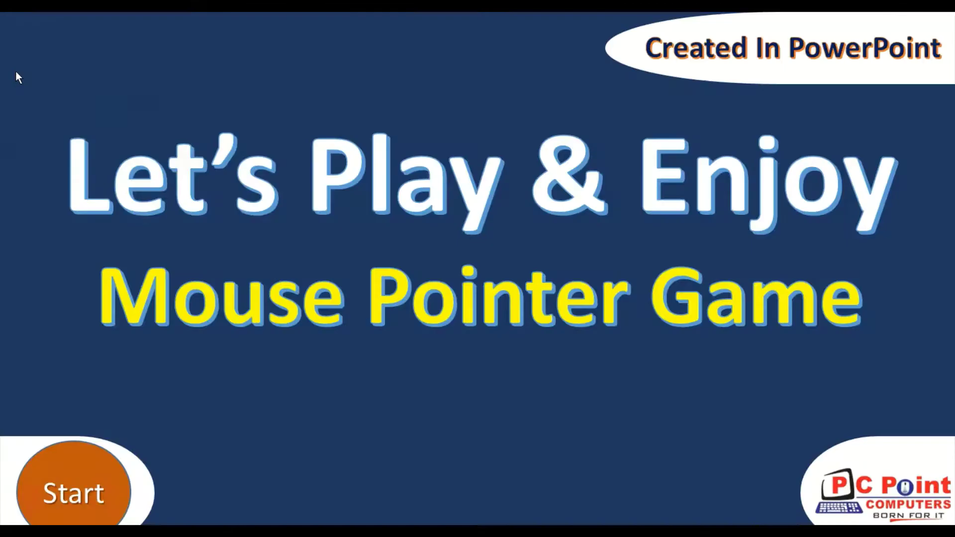
left_click(104, 474)
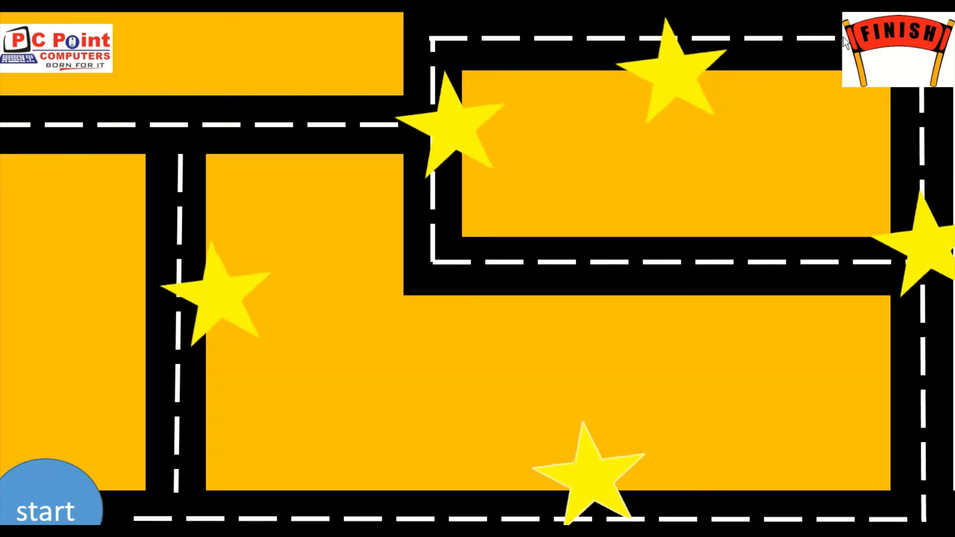
- Reach FINISH to win, replay the maze, and retry after losing
left_click(857, 38)
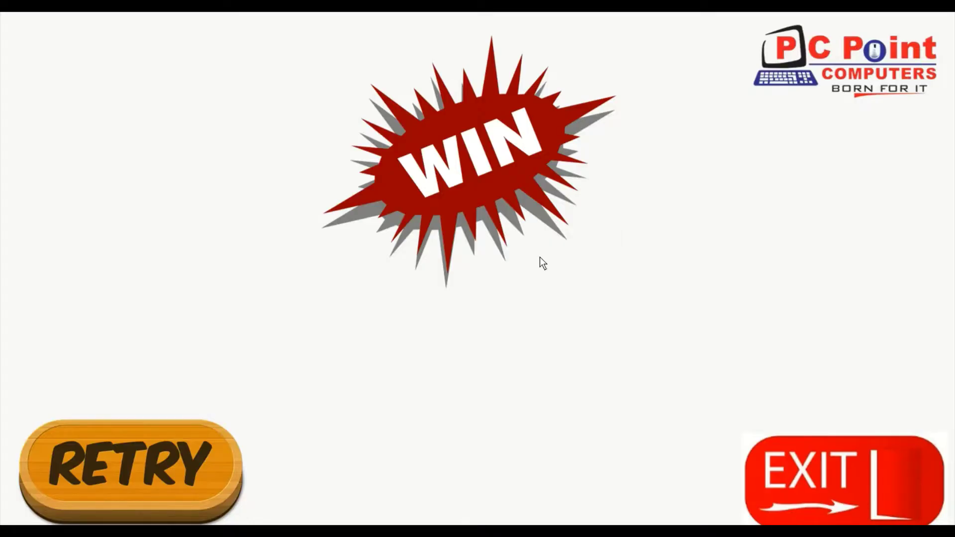
left_click(138, 461)
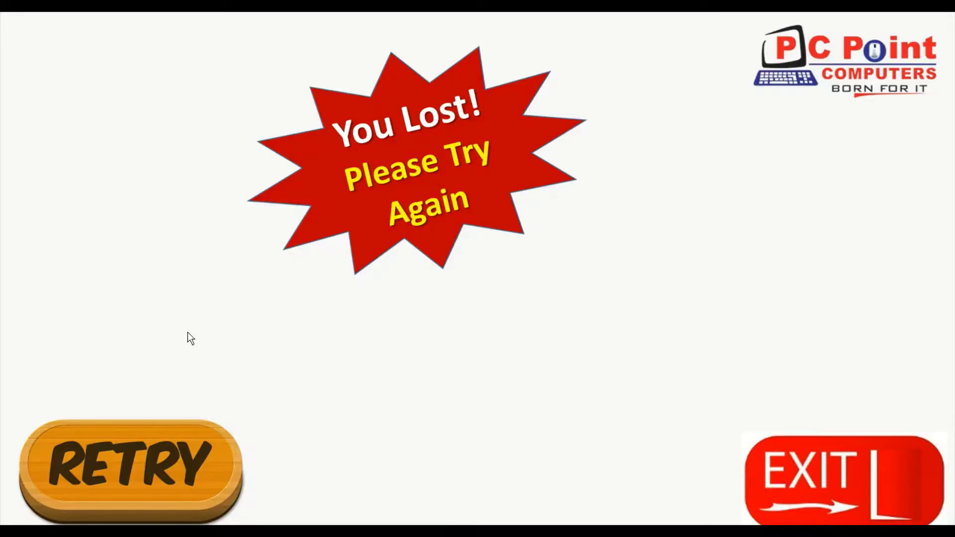
left_click(134, 463)
- Retry the maze from the You Lost slide
left_click(148, 497)
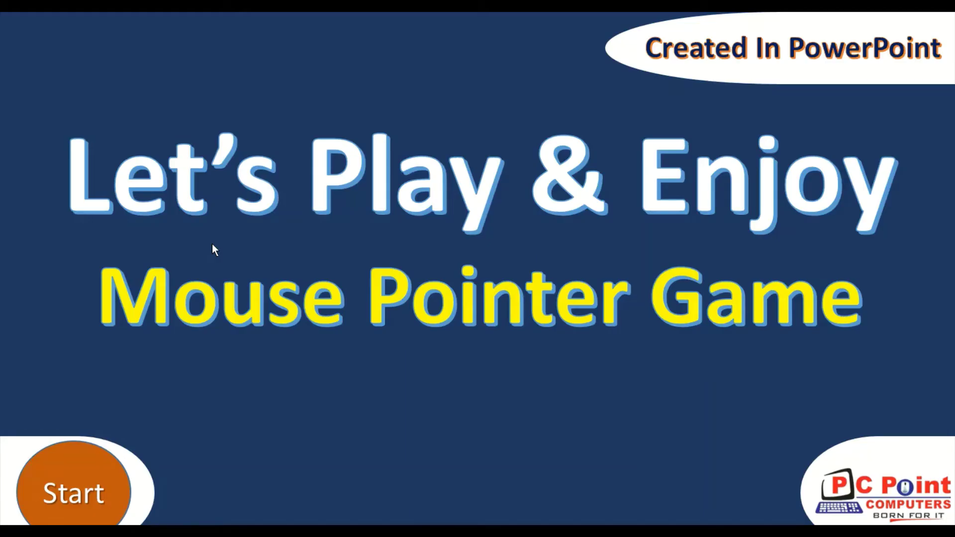
- Start the maze, reach FINISH for the WIN slide, and advance back to the maze
left_click(85, 485)
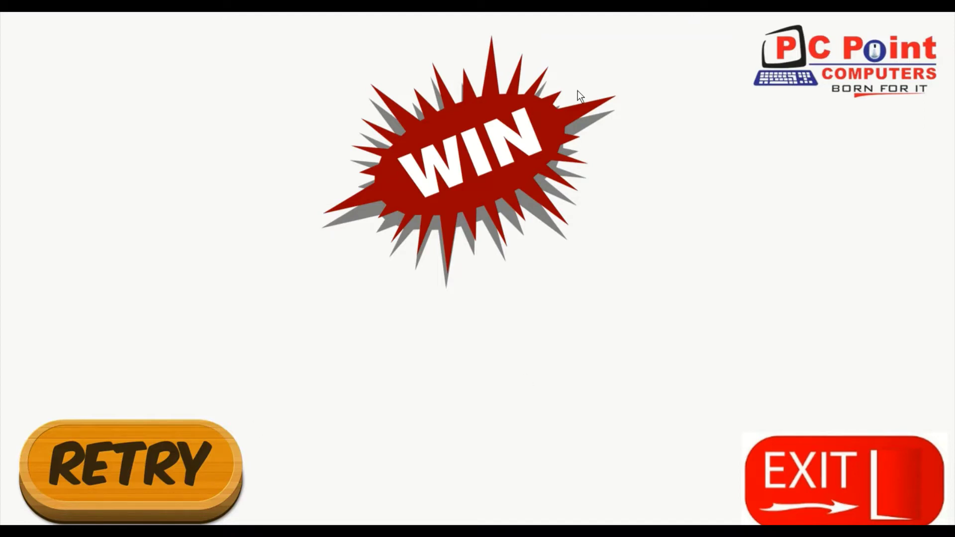
left_click(564, 115)
left_click(564, 114)
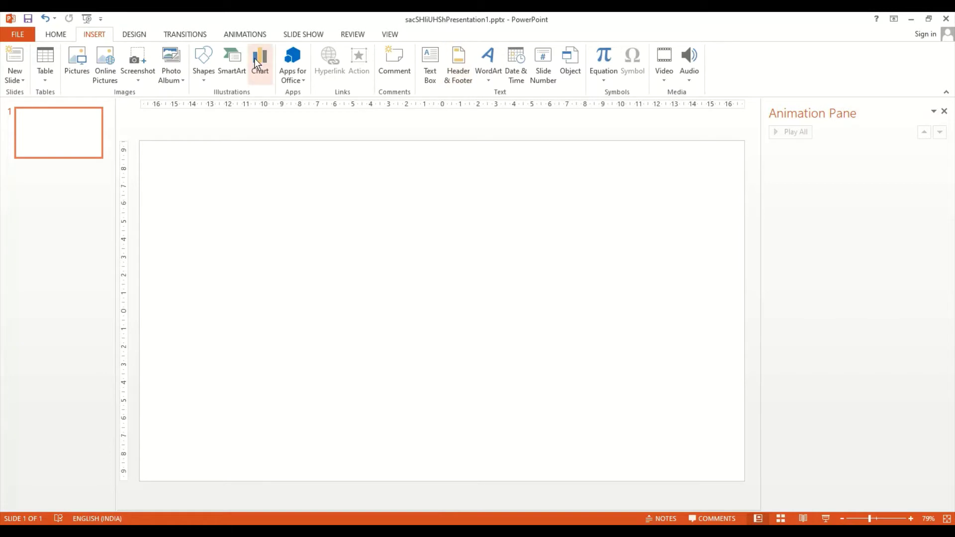
left_click(203, 60)
- Draw a long road bar along the bottom edge and a tall bar up the right edge
mouse_move(214, 155)
left_mouse_down()
mouse_move(218, 165)
mouse_move(716, 200)
left_mouse_up()
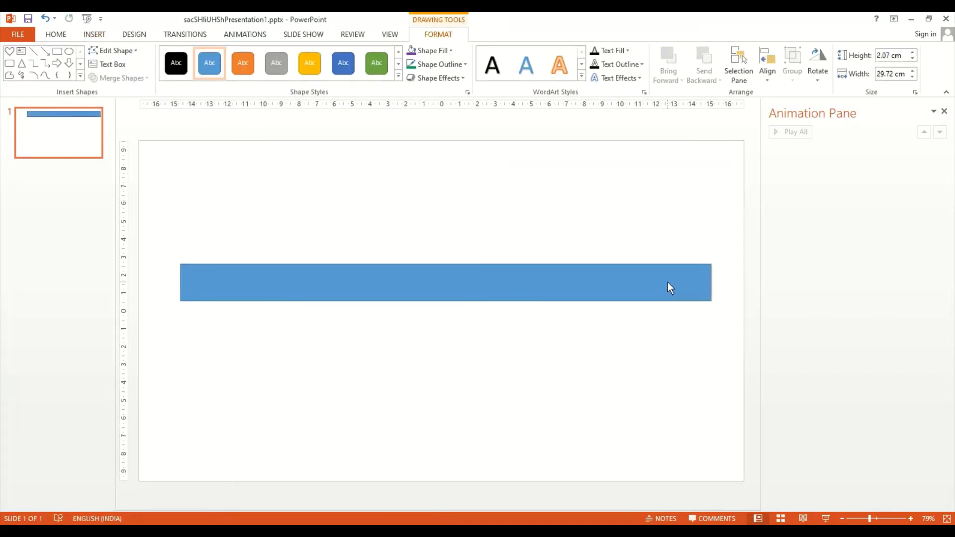
left_click_drag(667, 288, 702, 452)
left_click(57, 51)
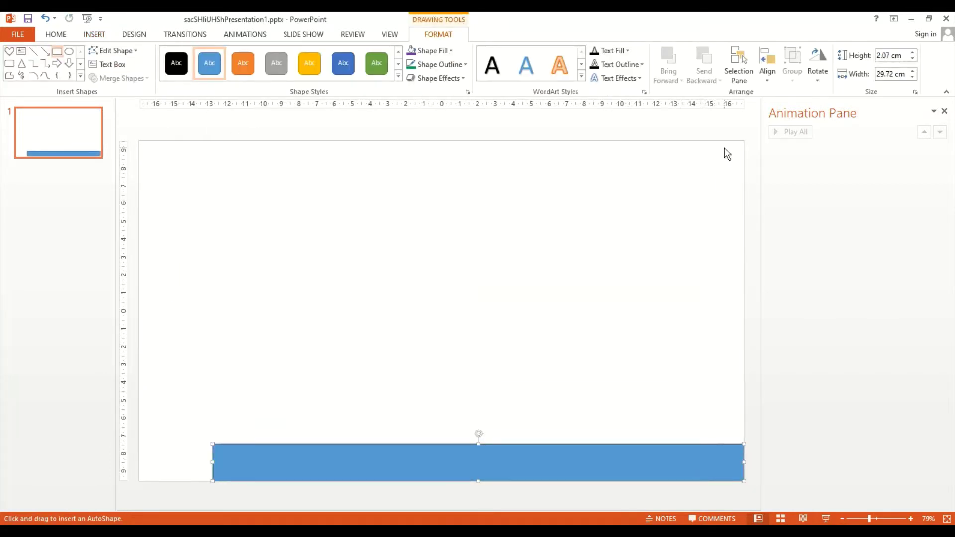
left_click_drag(710, 141, 743, 446)
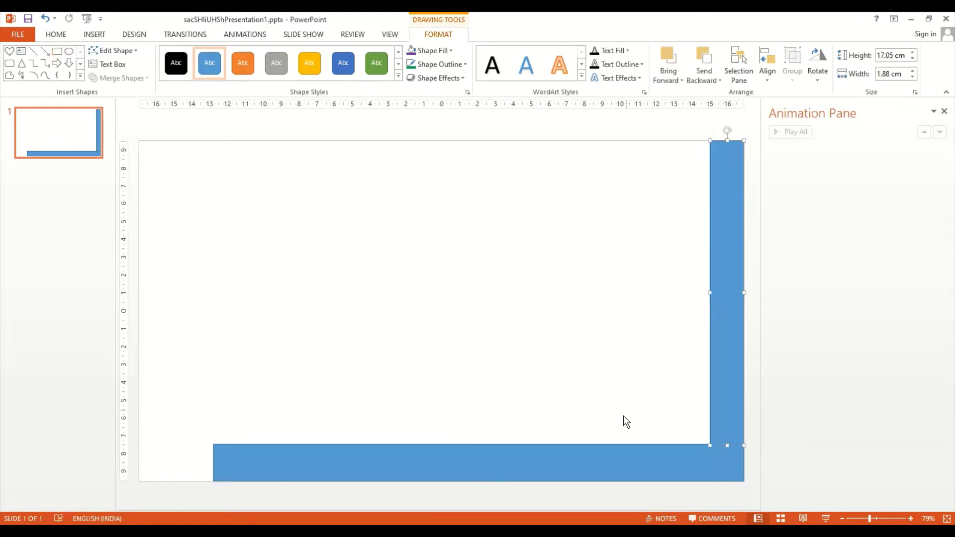
left_click_drag(710, 292, 704, 292)
- Copy bars into a shortened top road, an upright connector and a lower left branch
left_click_drag(630, 448, 580, 171)
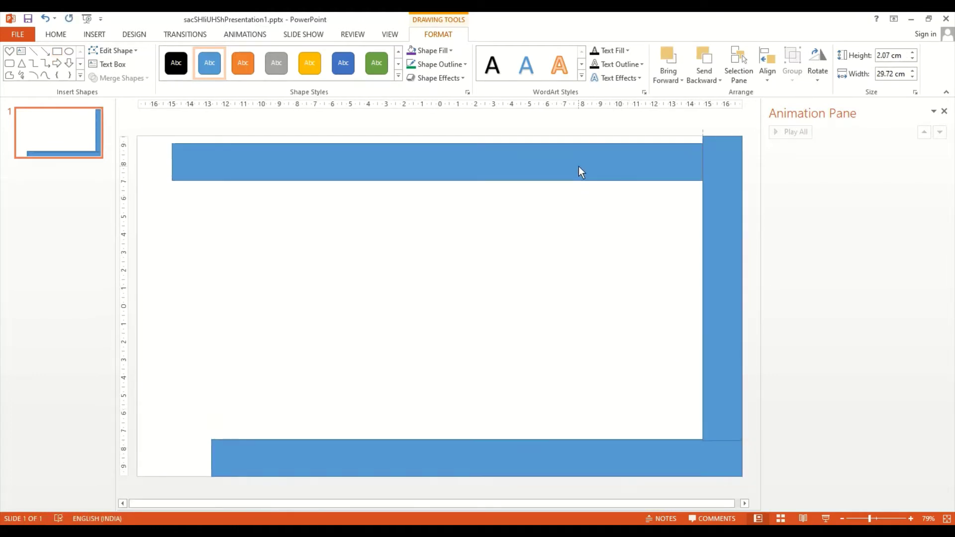
mouse_move(171, 164)
left_mouse_down()
mouse_move(394, 178)
mouse_move(450, 206)
left_mouse_up()
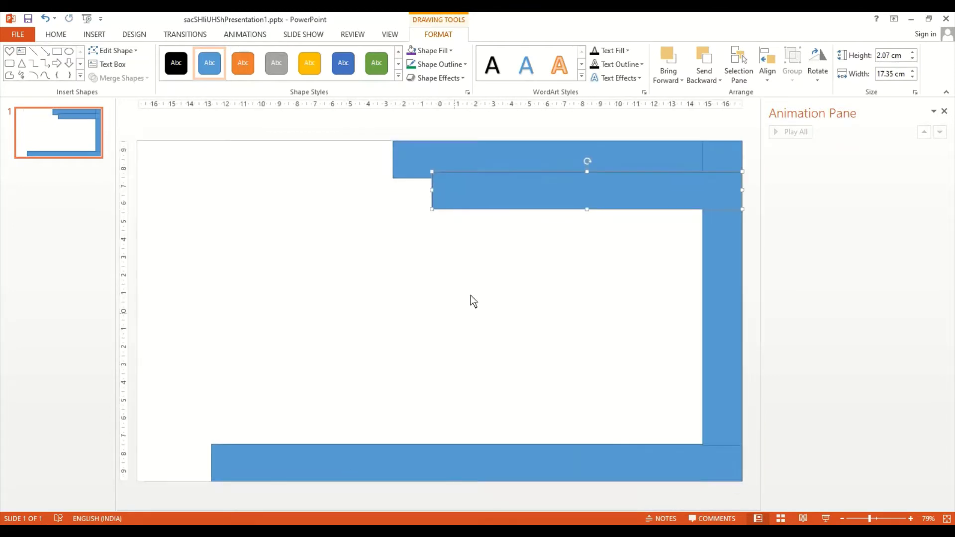
mouse_move(566, 190)
left_mouse_down()
mouse_move(499, 237)
mouse_move(482, 236)
mouse_move(405, 341)
left_mouse_up()
left_click_drag(413, 480, 420, 284)
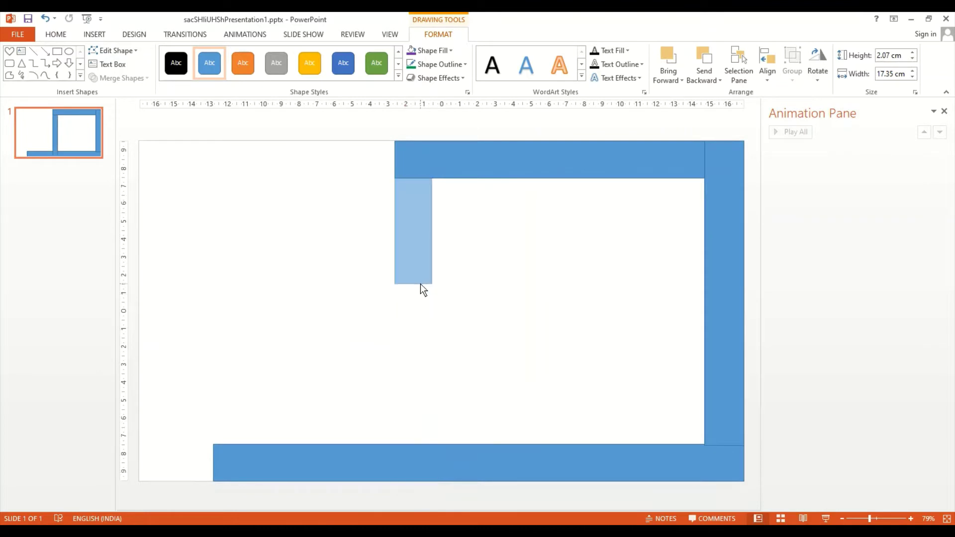
mouse_move(471, 170)
left_mouse_down()
mouse_move(464, 312)
mouse_move(232, 181)
mouse_move(244, 204)
left_mouse_up()
left_click_drag(447, 212, 408, 213)
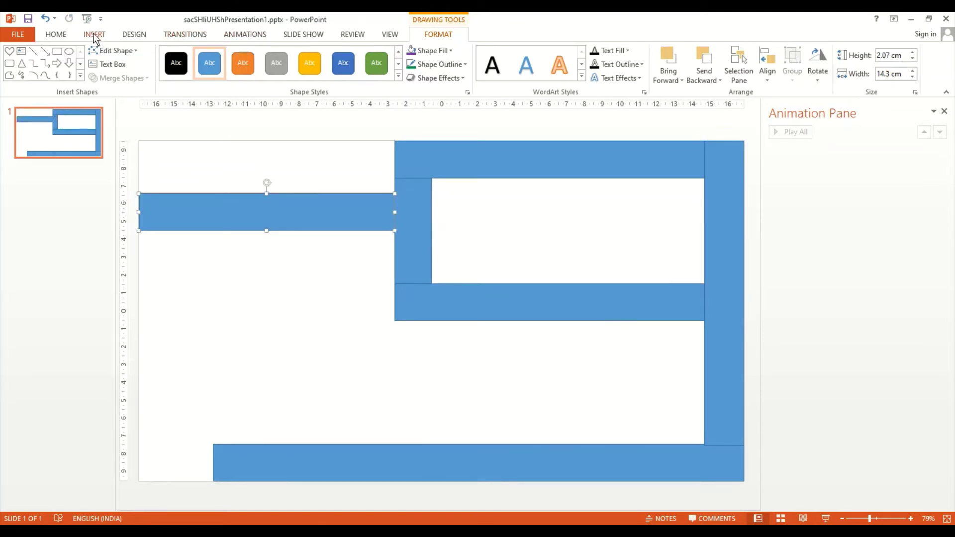
left_click(329, 303)
left_click(391, 209)
left_click(207, 160)
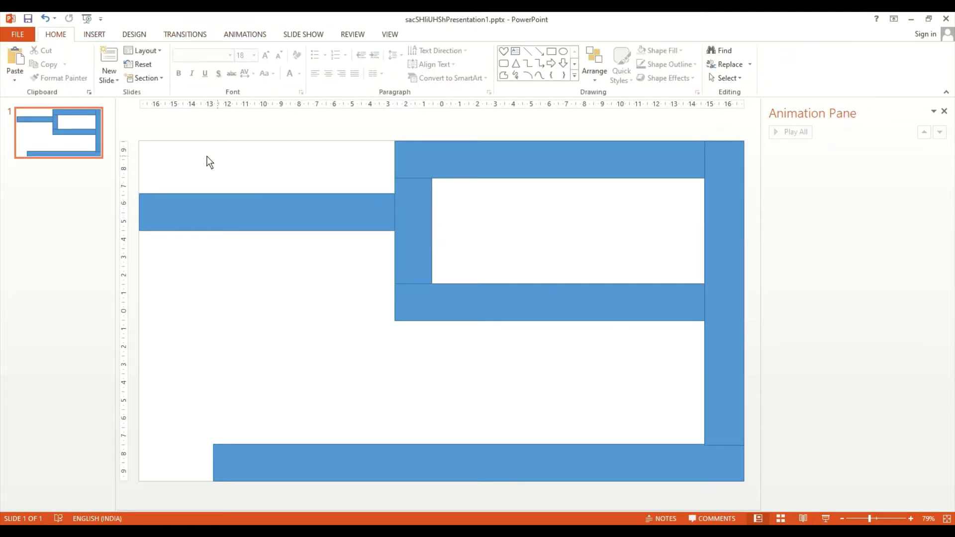
- Make all the road bars solid black with no outline
left_click_drag(144, 149, 749, 485)
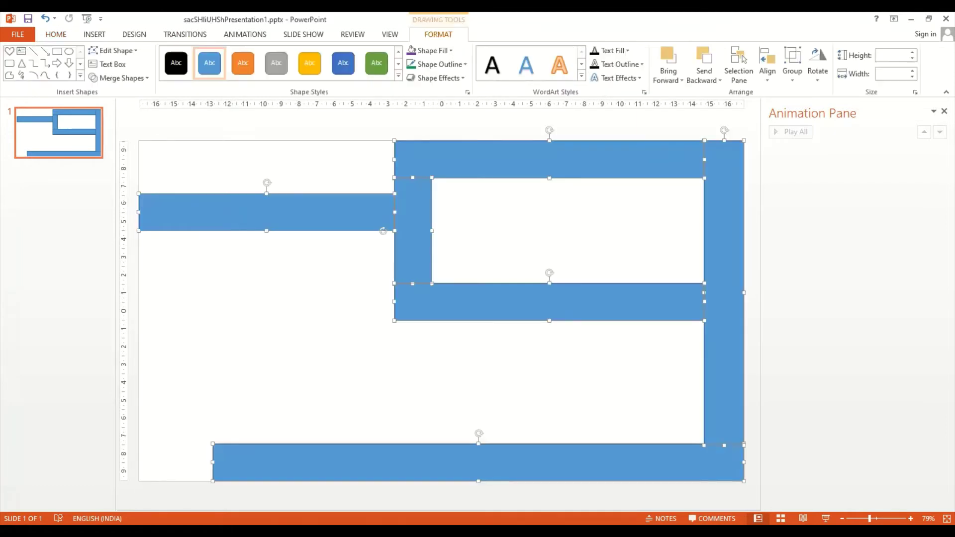
left_click(438, 64)
left_click(429, 170)
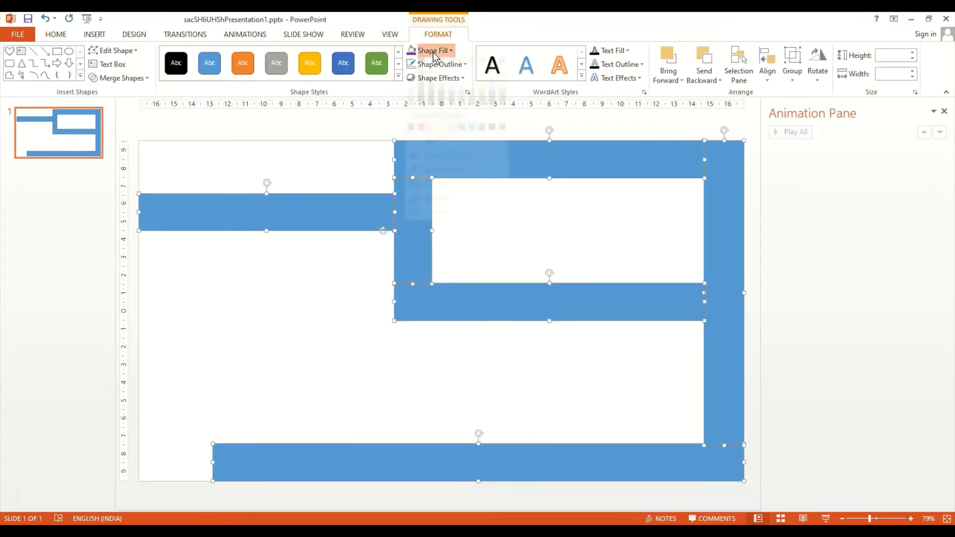
left_click(433, 51)
left_click(422, 77)
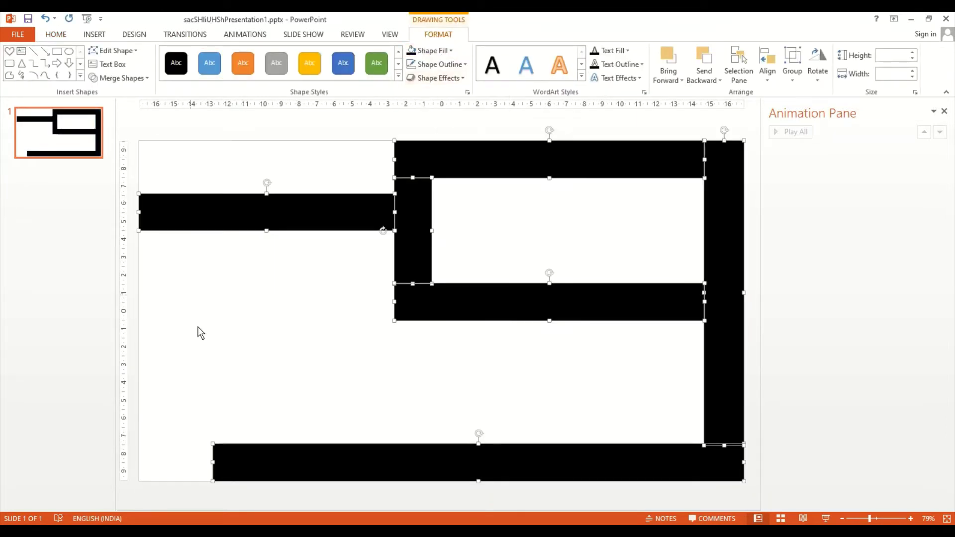
left_click(198, 334)
- Add a blue oval labelled 'finish' at the top-right road end and copy it bottom-left
left_click(94, 33)
left_click(203, 62)
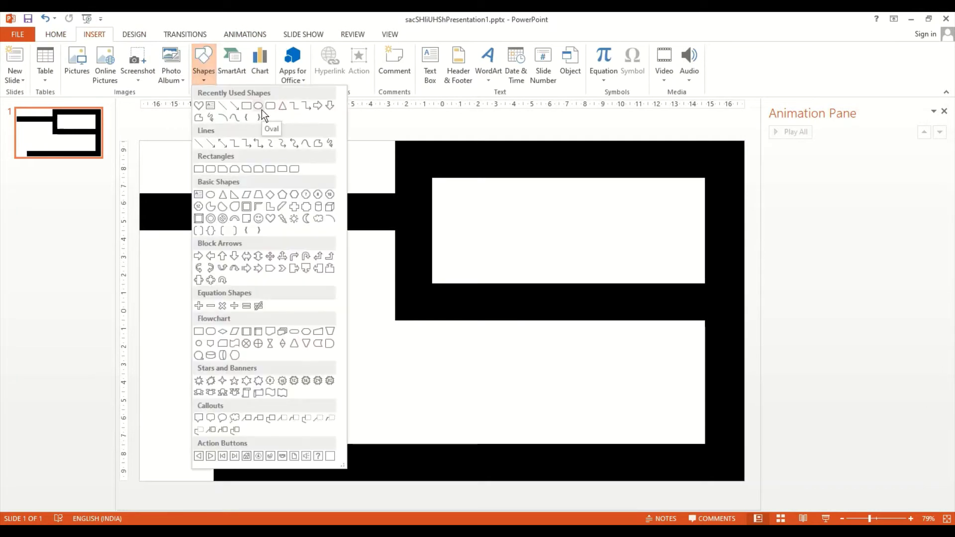
left_click(259, 106)
left_click(699, 142)
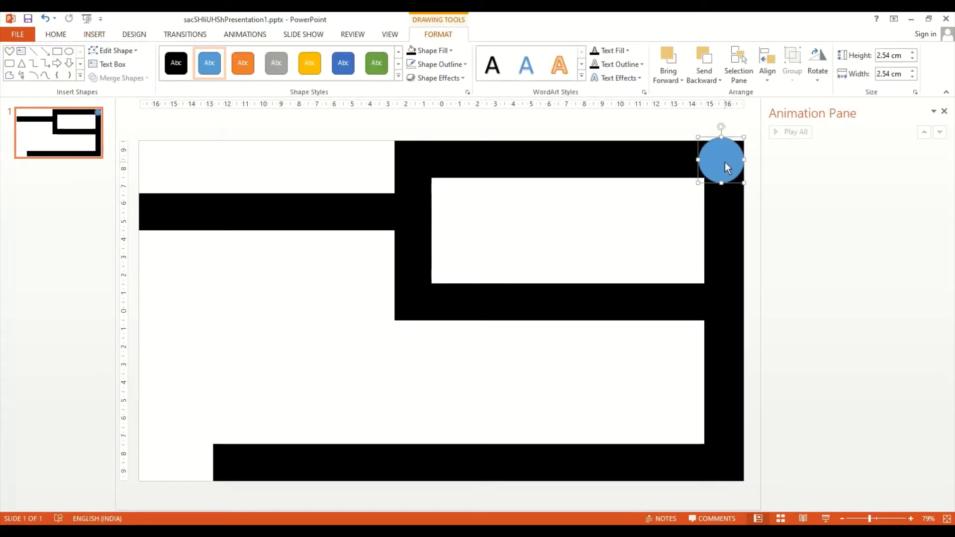
type("finish")
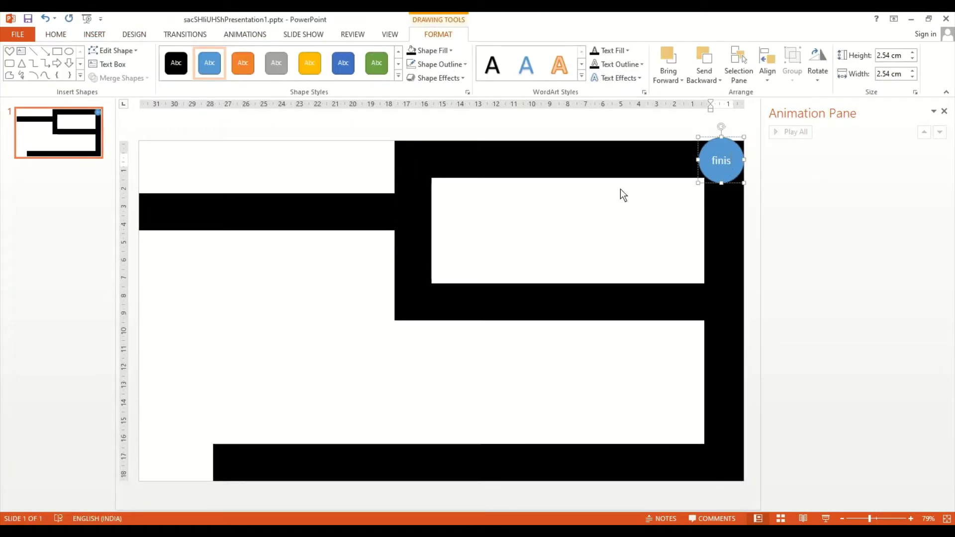
mouse_move(698, 159)
left_mouse_down()
mouse_move(728, 161)
mouse_move(169, 435)
mouse_move(211, 439)
mouse_move(176, 481)
left_mouse_up()
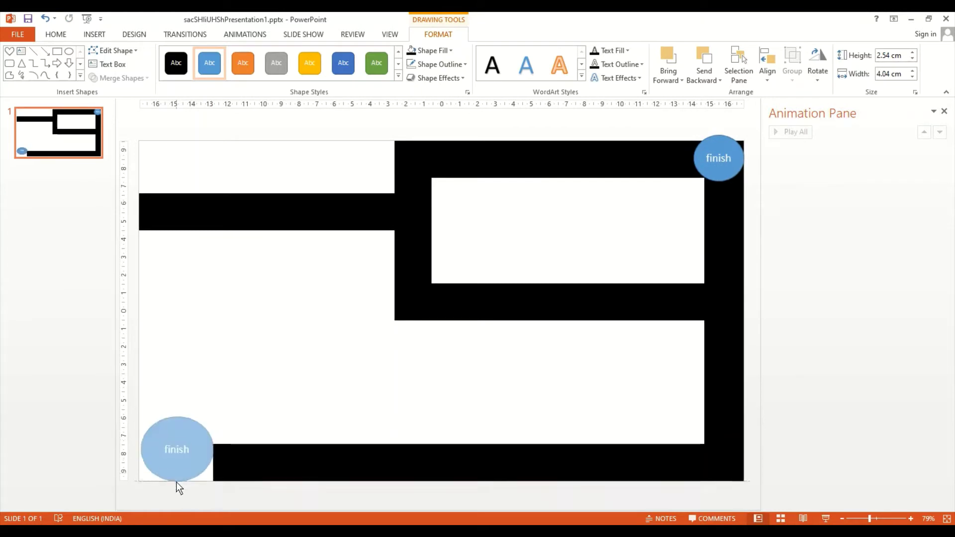
- Relabel the copied circle 'start' and enlarge its text
double_click(188, 450)
type("start")
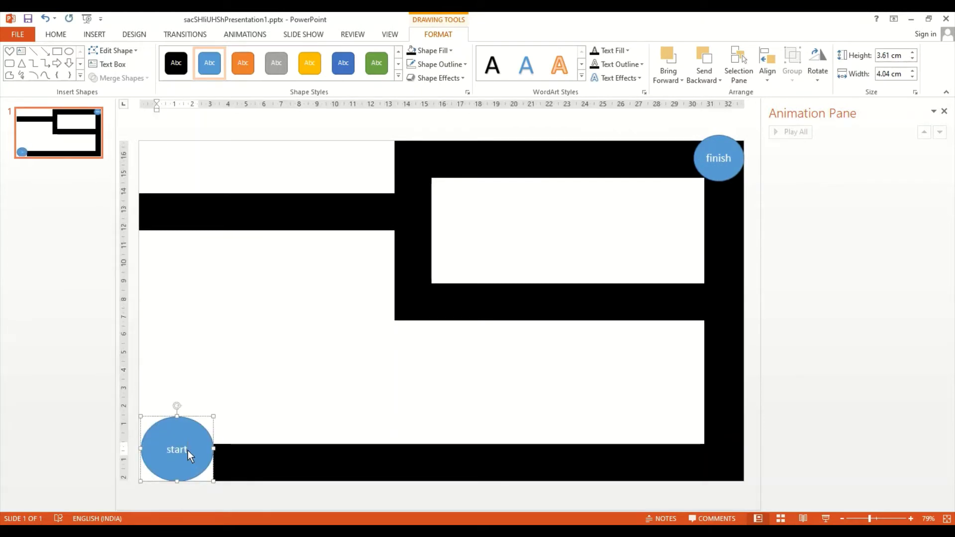
double_click(188, 450)
left_click(238, 420)
left_click(140, 440)
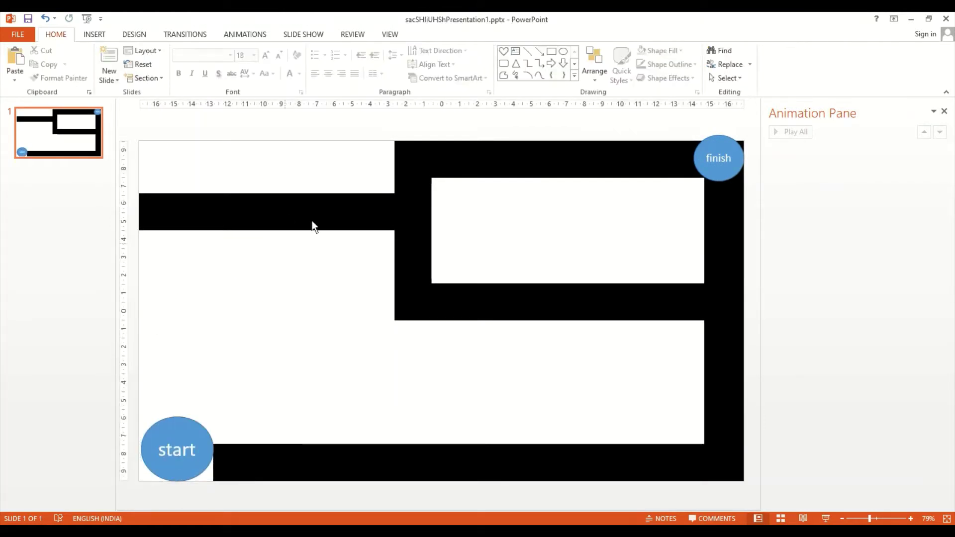
- Draw a straight line along the centre of the bottom road
left_click(95, 33)
left_click(203, 65)
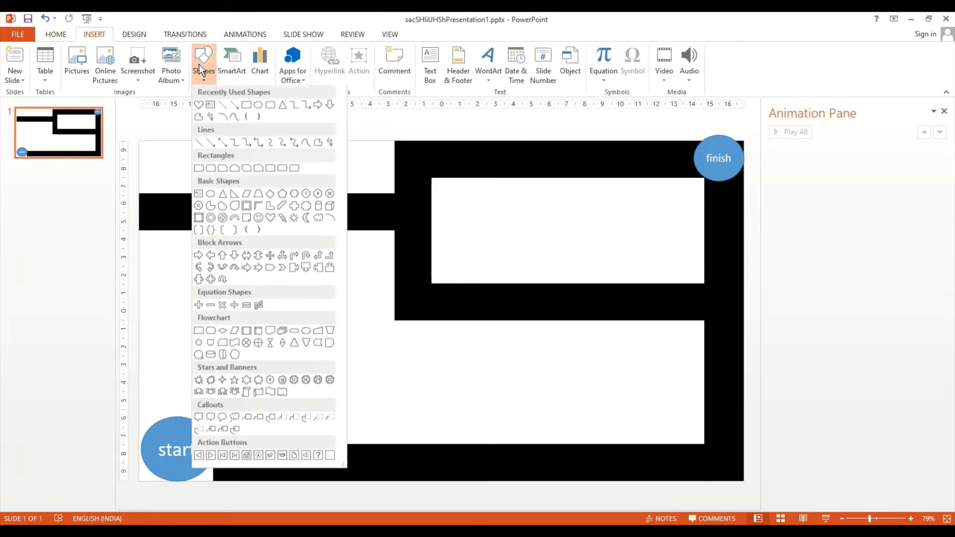
left_click(247, 103)
left_click(203, 64)
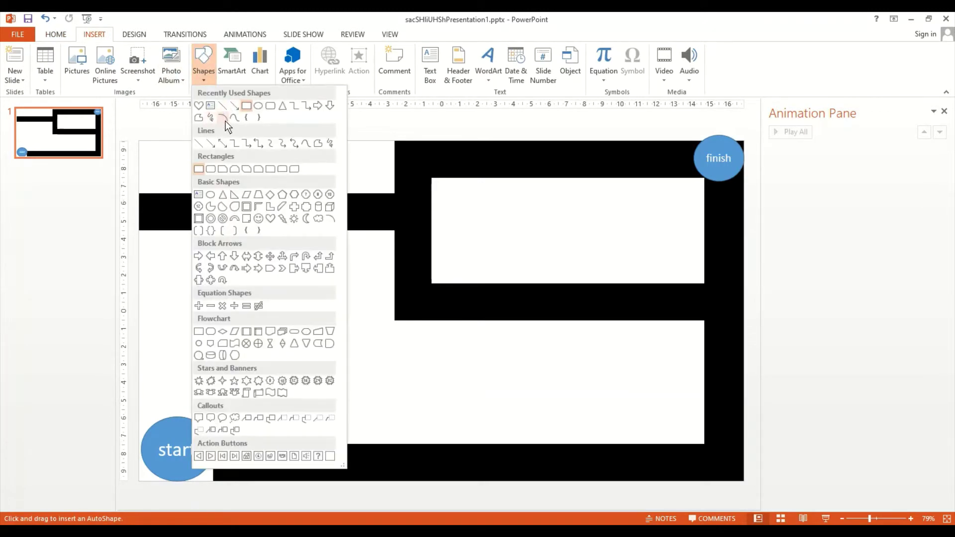
left_click(225, 120)
left_click(222, 452)
mouse_move(269, 500)
left_mouse_down()
mouse_move(726, 457)
mouse_move(718, 434)
left_mouse_up()
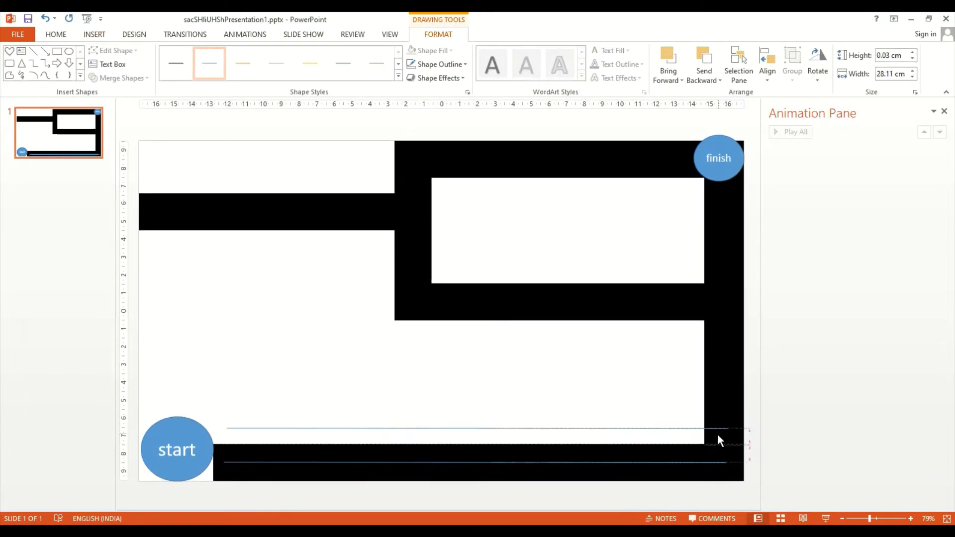
- Rotate a copy of the line 90° and stretch it along the right road toward finish
left_click(817, 62)
left_click(846, 94)
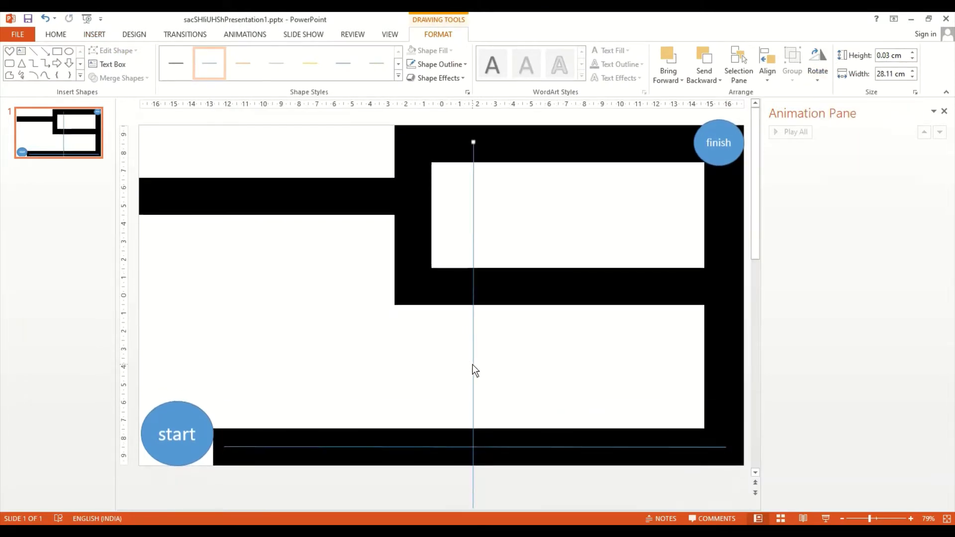
left_click_drag(473, 369, 601, 279)
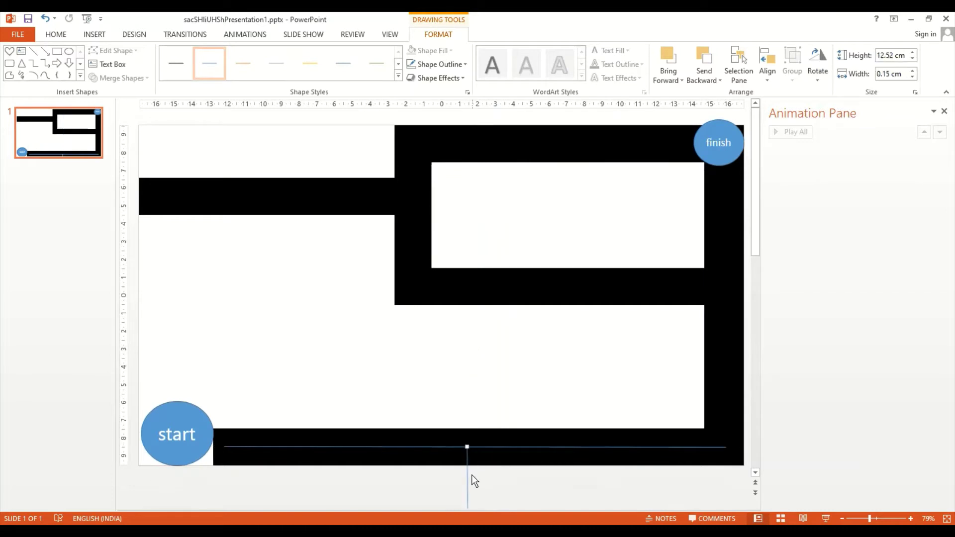
left_click_drag(470, 308, 720, 200)
scroll(721, 200, "up", 1)
left_click_drag(727, 408, 724, 462)
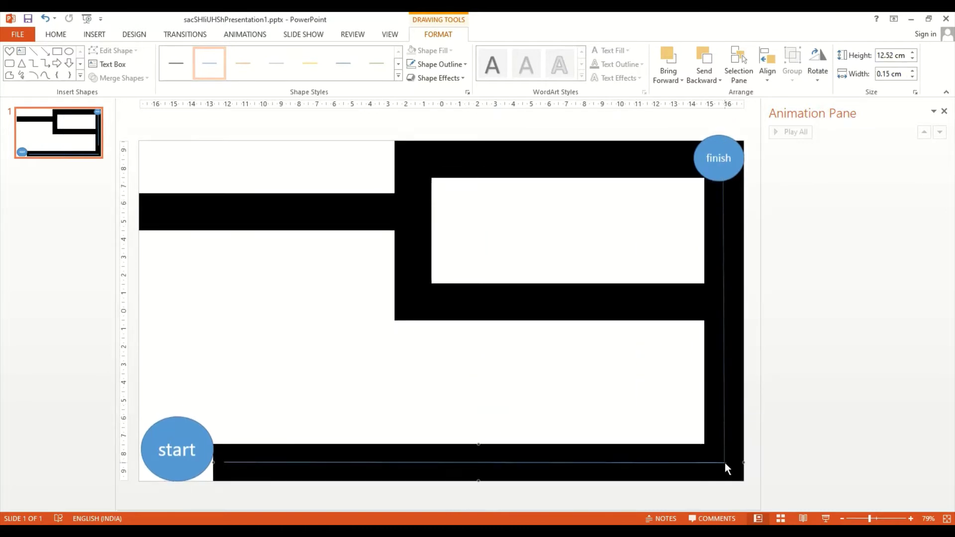
left_click(458, 298)
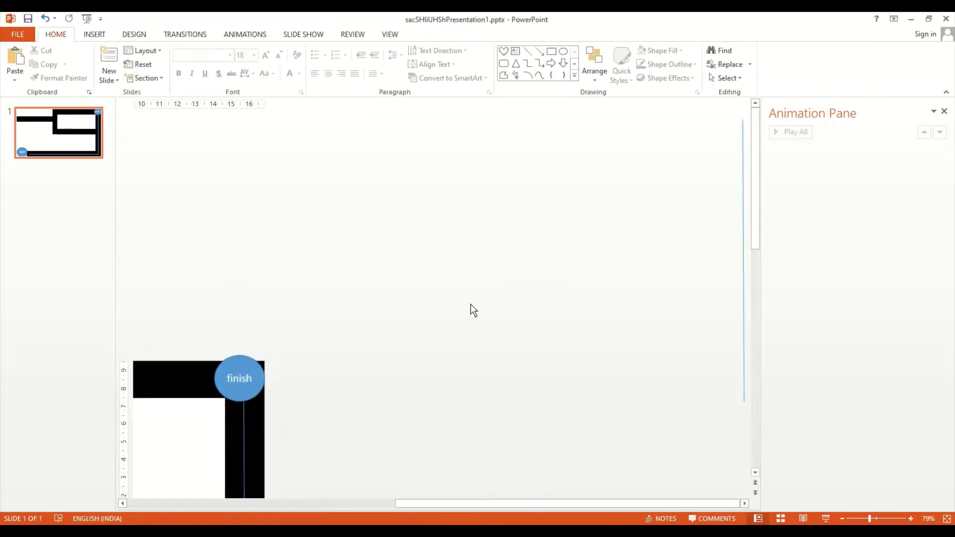
left_click(48, 18)
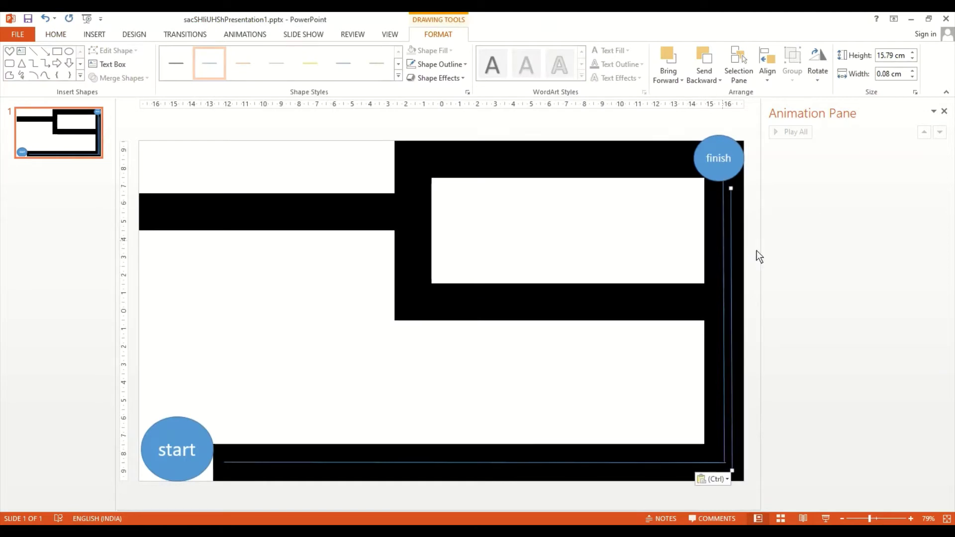
- Add a horizontal line copy spanning the middle road
left_click_drag(730, 270, 529, 241)
left_click(817, 65)
left_click(828, 106)
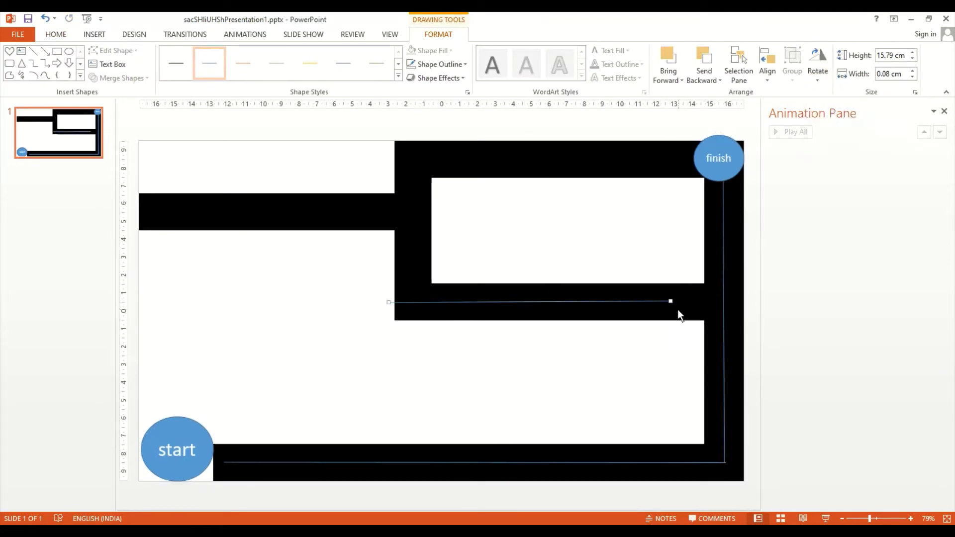
left_click_drag(677, 309, 719, 300)
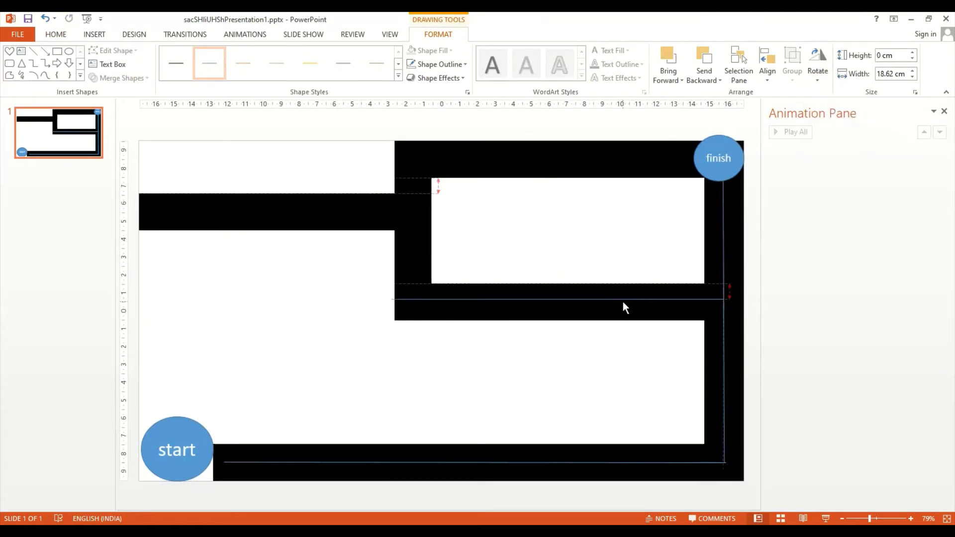
left_click_drag(403, 300, 413, 298)
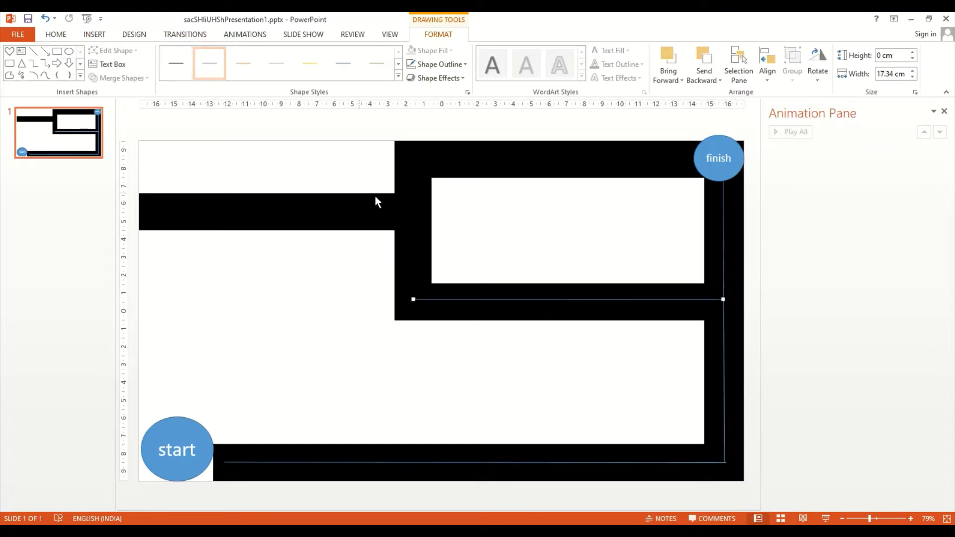
- Add a vertical line on the loop's left road, reaching up to the middle road
left_click_drag(645, 299, 568, 345)
left_click(818, 65)
left_click(846, 95)
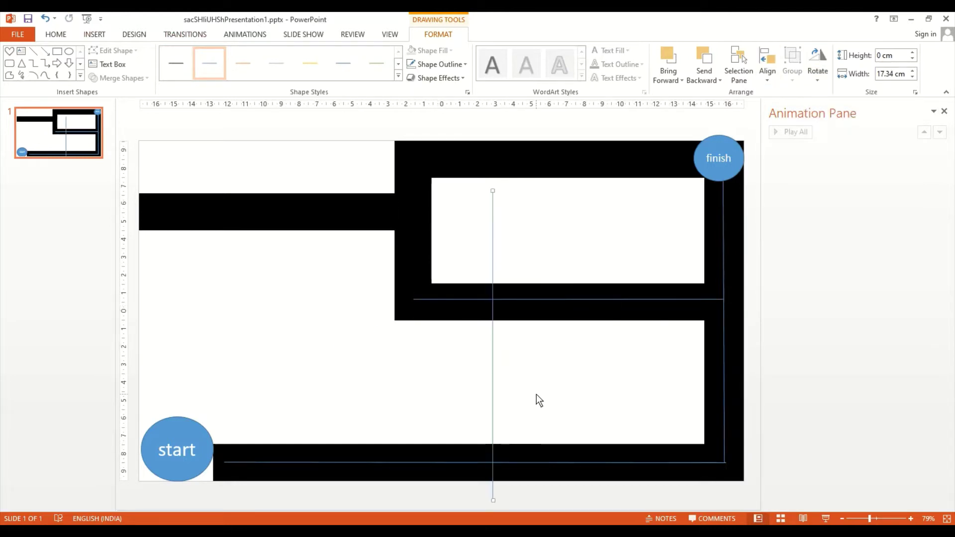
left_click_drag(494, 419, 414, 386)
left_click_drag(414, 467, 413, 299)
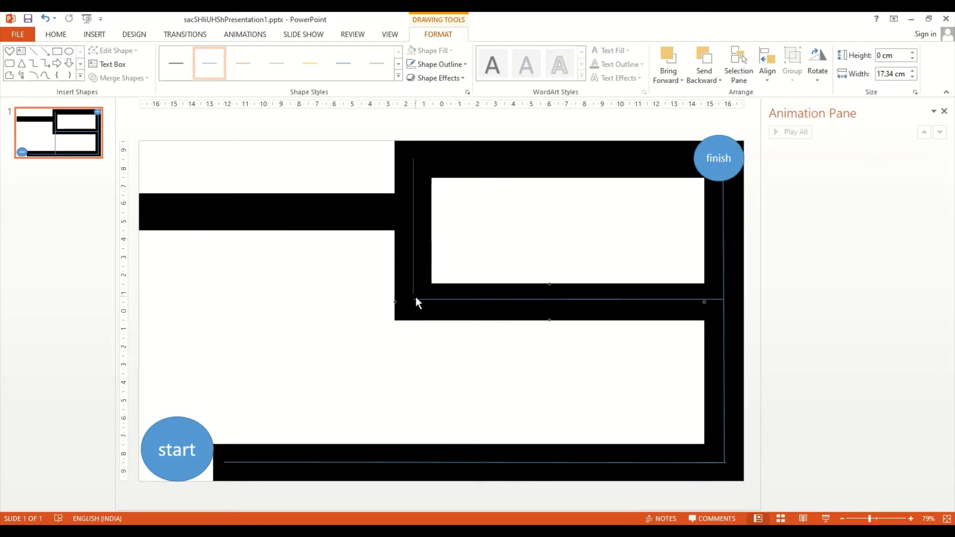
- Copy lines onto the top and left roads, then begin selecting all the lines
mouse_move(473, 299)
left_mouse_down()
mouse_move(466, 157)
mouse_move(259, 208)
left_mouse_up()
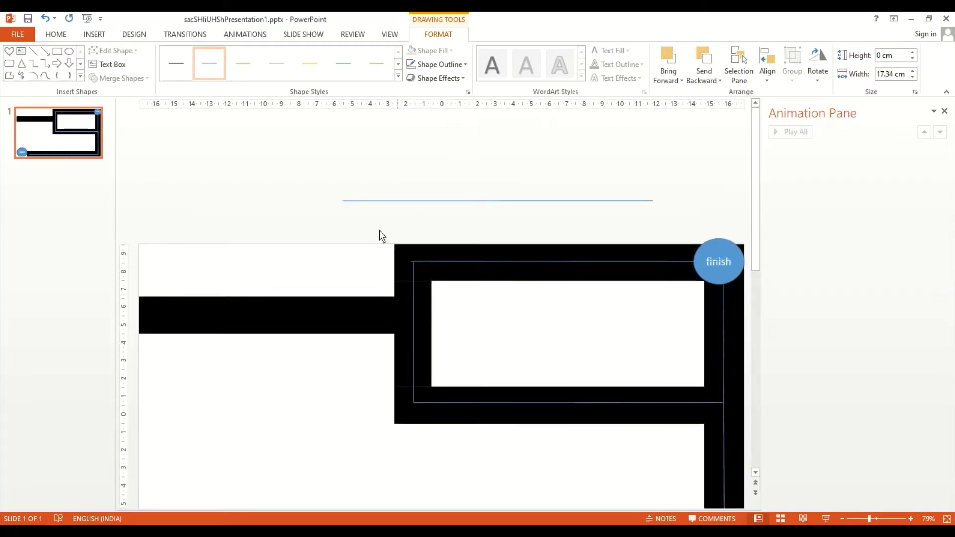
left_click(274, 277)
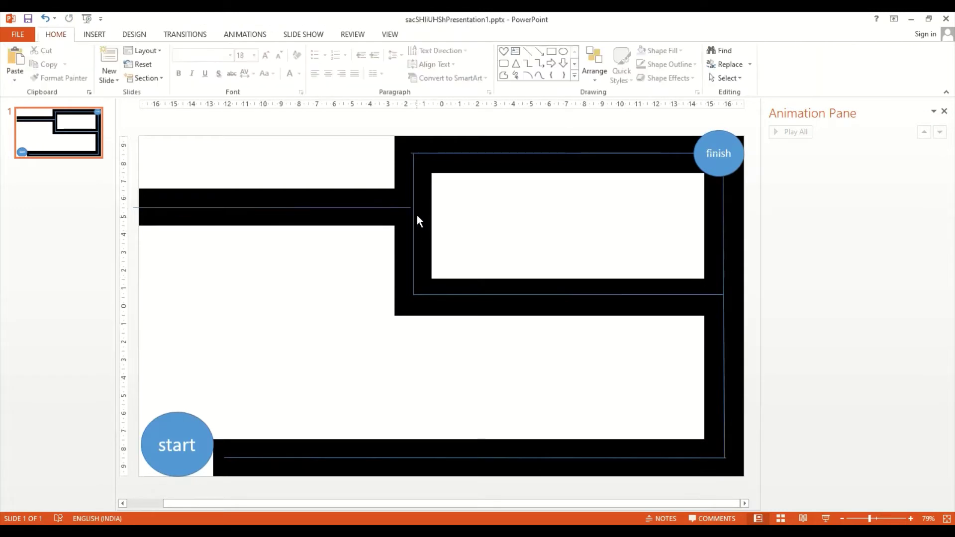
left_click(413, 214)
left_click(397, 208, "shift")
- Select the remaining centre lines and apply a preset line style
left_click(679, 293, "shift")
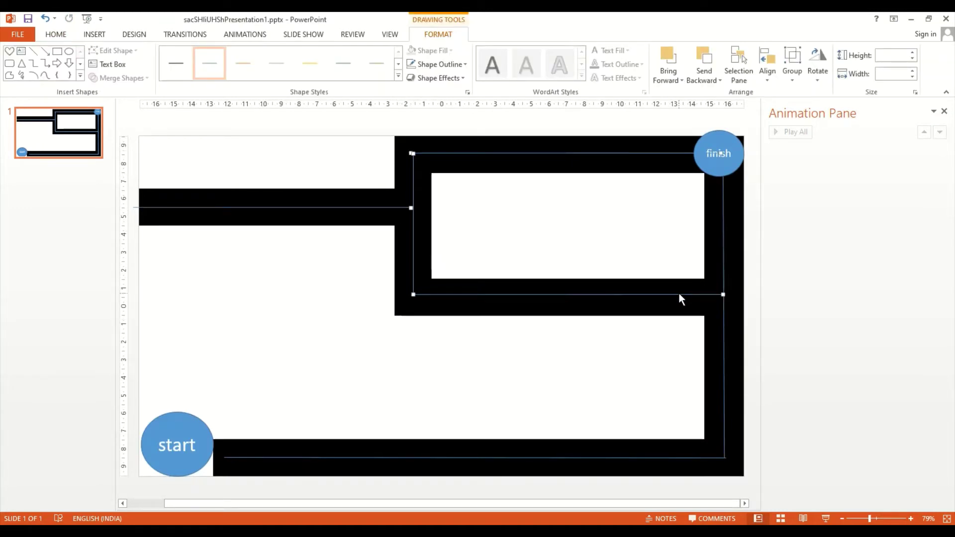
left_click(723, 270, "shift")
left_click(399, 75)
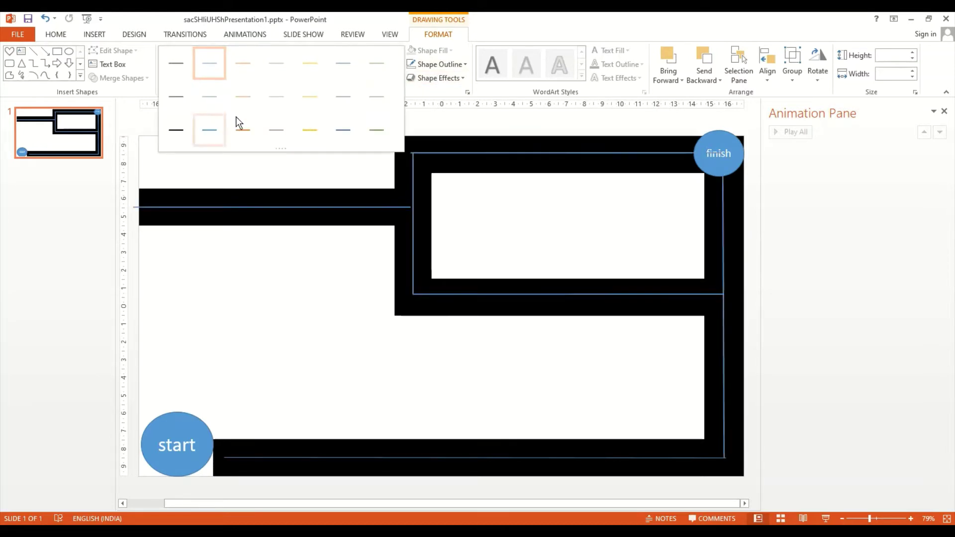
left_click(242, 67)
- Make the lines white, 4½ pt and long-dashed, then add a new blank slide
left_click(440, 64)
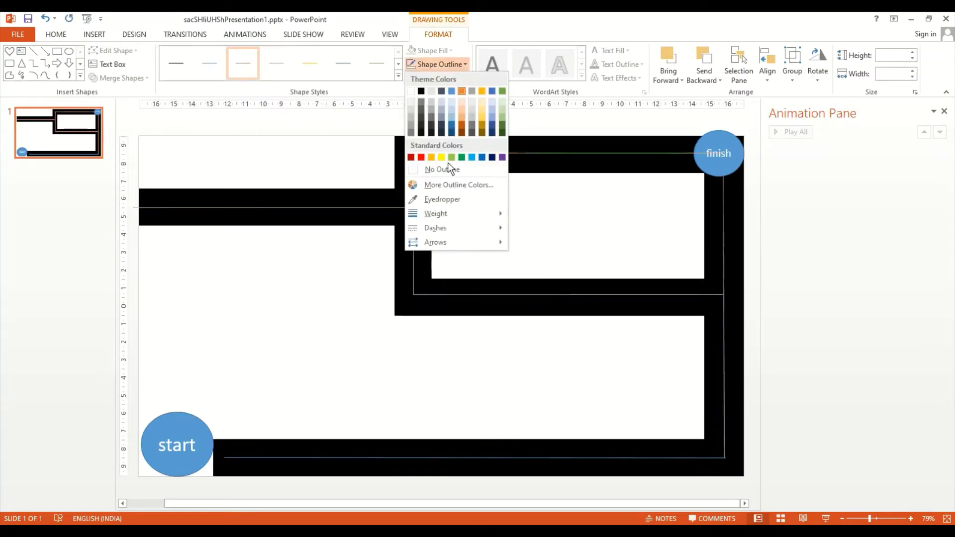
left_click(410, 91)
left_click(433, 64)
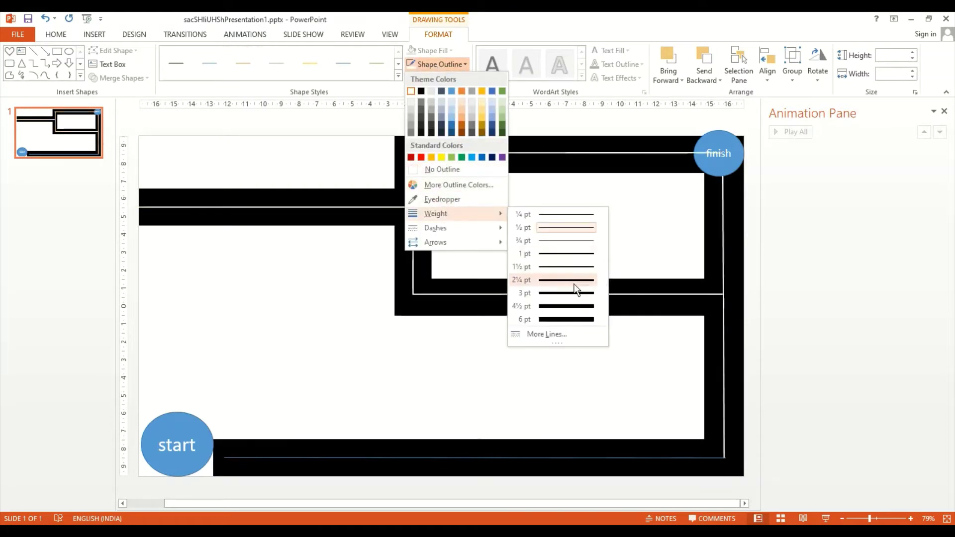
left_click(572, 305)
left_click(439, 64)
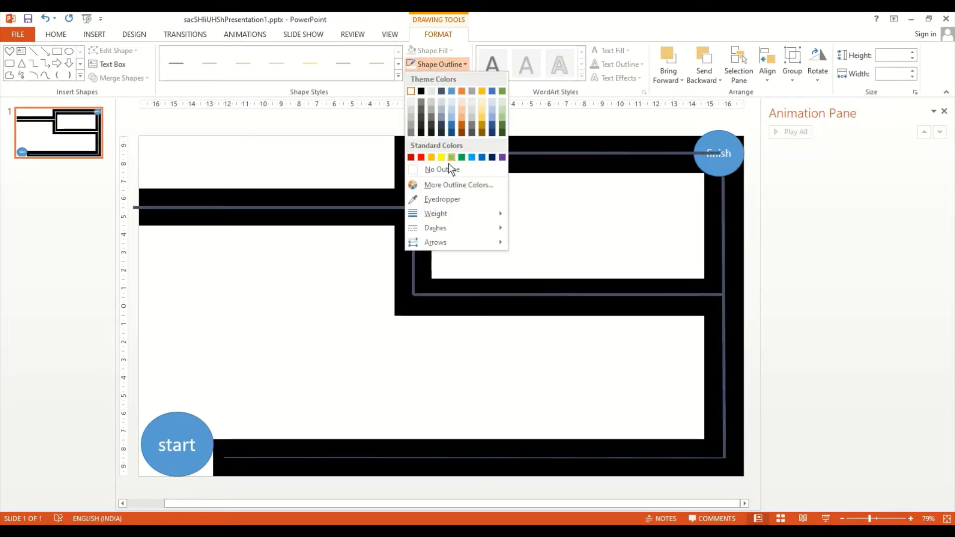
left_click(542, 285)
left_click(309, 317)
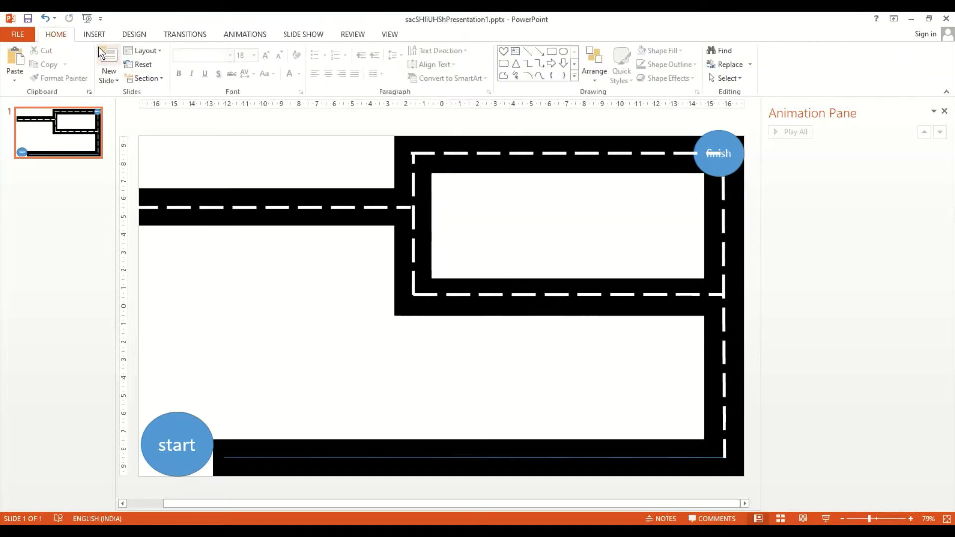
left_click(105, 56)
- Draw a wide banner rectangle on slide 2
left_click(95, 34)
left_click(202, 69)
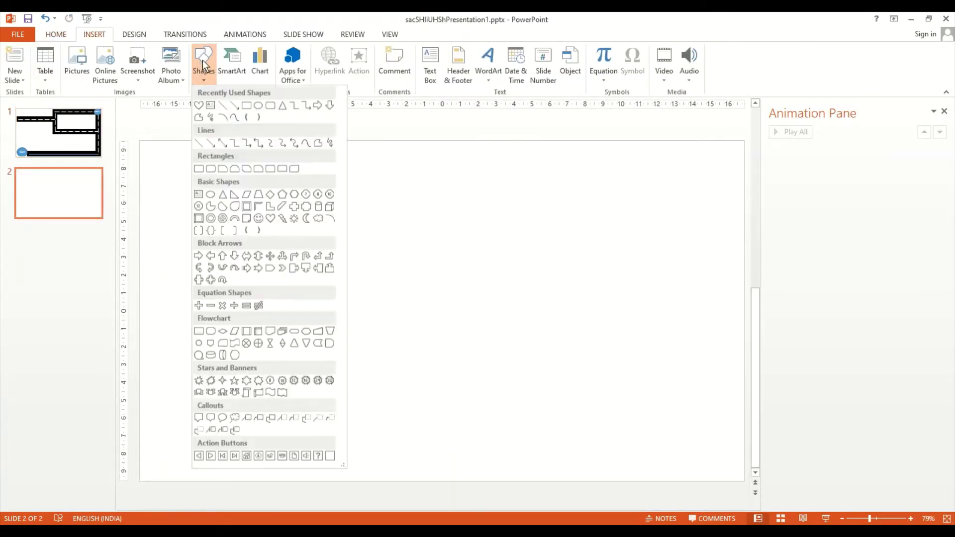
left_click(250, 103)
left_click(297, 190)
left_click_drag(344, 214, 564, 219)
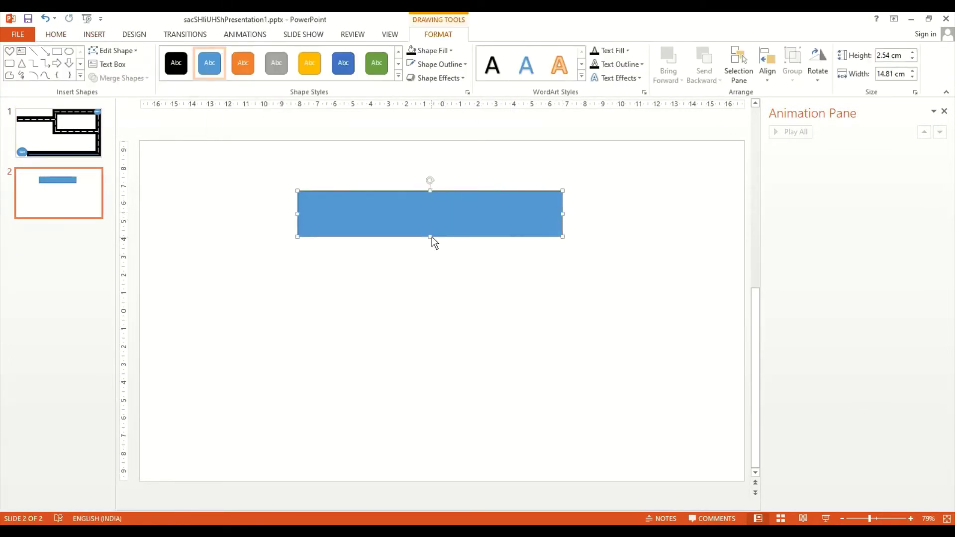
left_click_drag(430, 237, 426, 242)
- Write 'You loss!!!' in the banner with enlarged text
type("youloss")
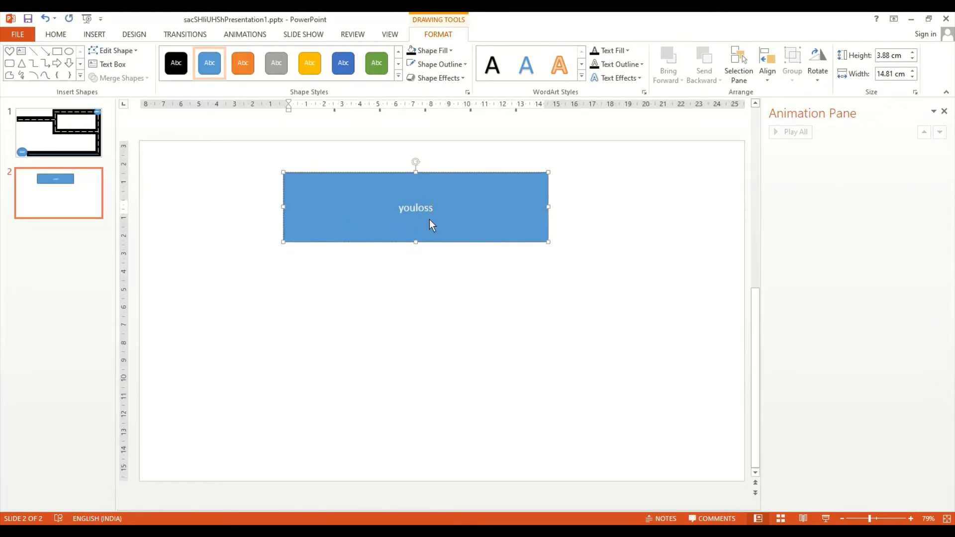
double_click(429, 219)
left_click(512, 180)
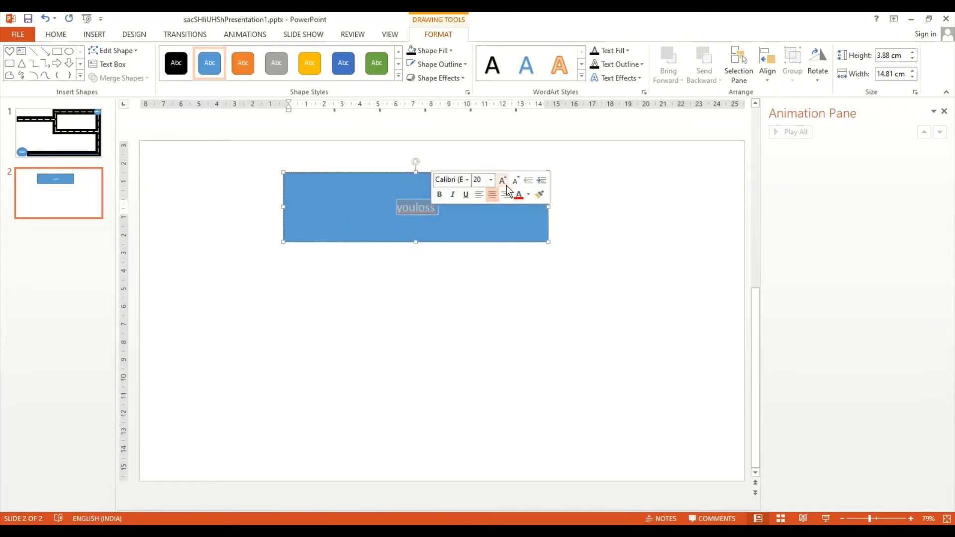
left_click(512, 180)
left_click(512, 180)
left_click(417, 214)
type("loss")
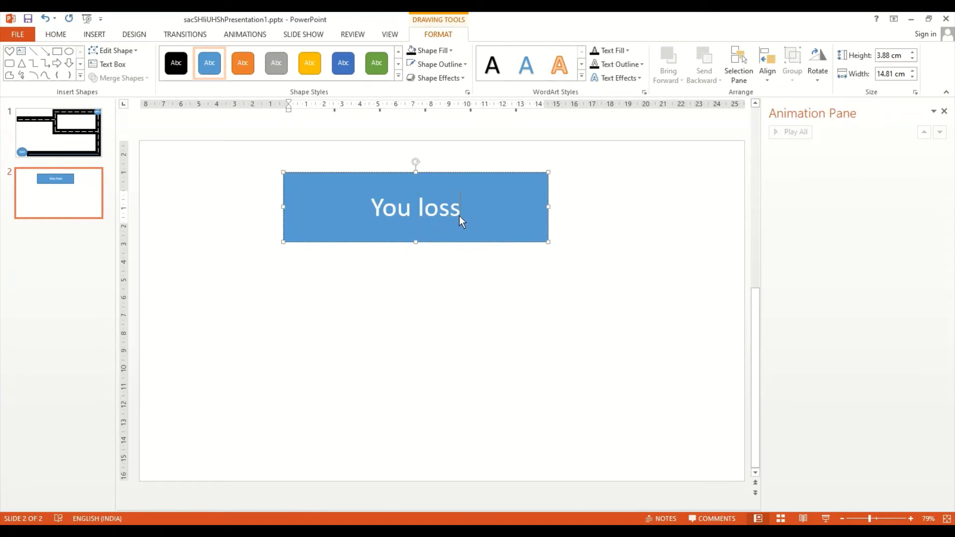
type("!!!")
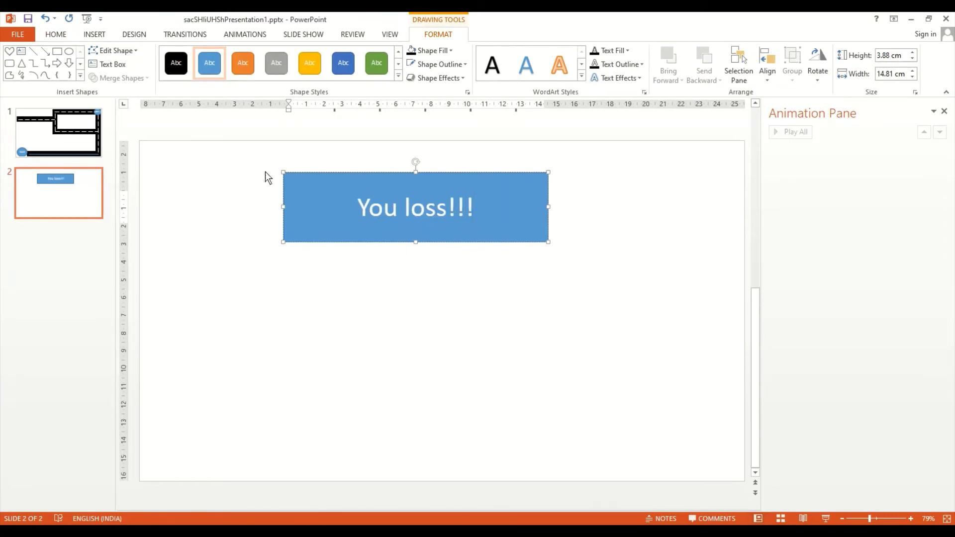
triple_click(455, 216)
left_click(467, 187)
left_click(467, 187)
- Add a bottom-left rectangle labelled 'retry' with larger text
left_click(94, 34)
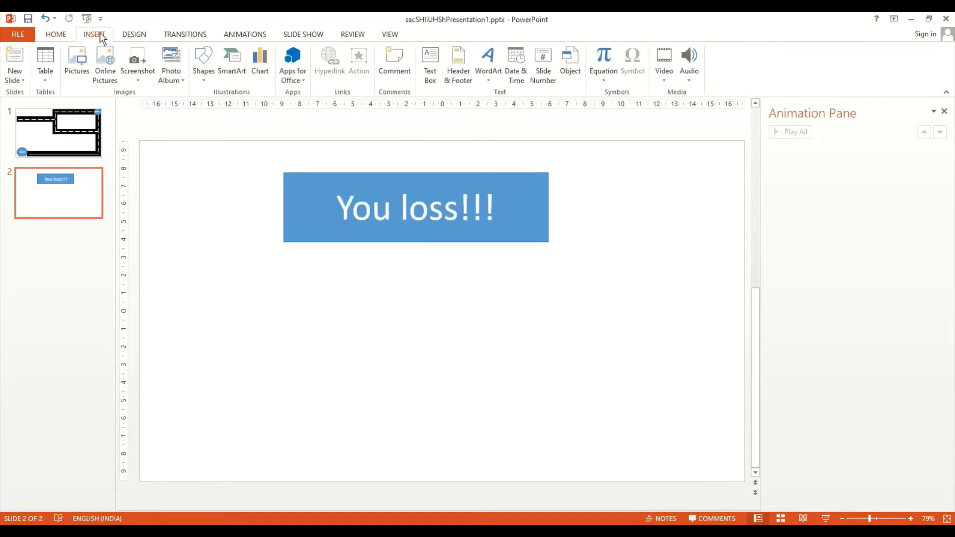
left_click(203, 65)
left_click(198, 166)
mouse_move(140, 411)
left_mouse_down()
mouse_move(242, 460)
mouse_move(190, 482)
left_mouse_up()
left_click_drag(242, 446, 274, 448)
type("retry")
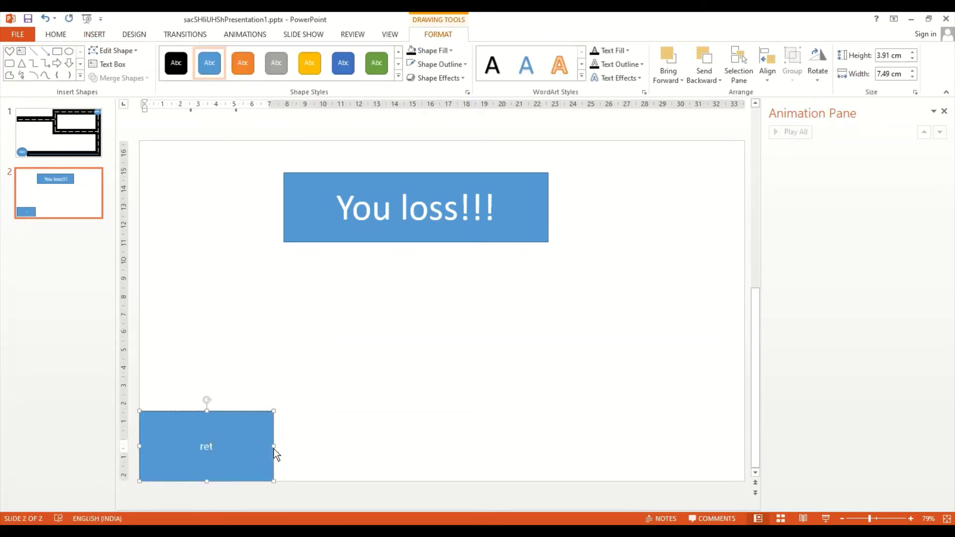
double_click(217, 450)
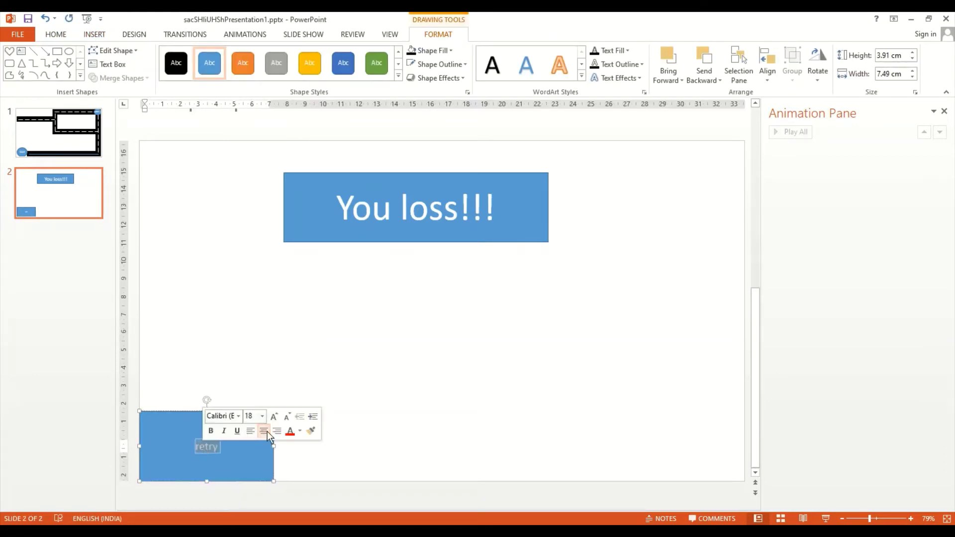
left_click(277, 416)
left_click(276, 417)
left_click(232, 427)
left_click(314, 372)
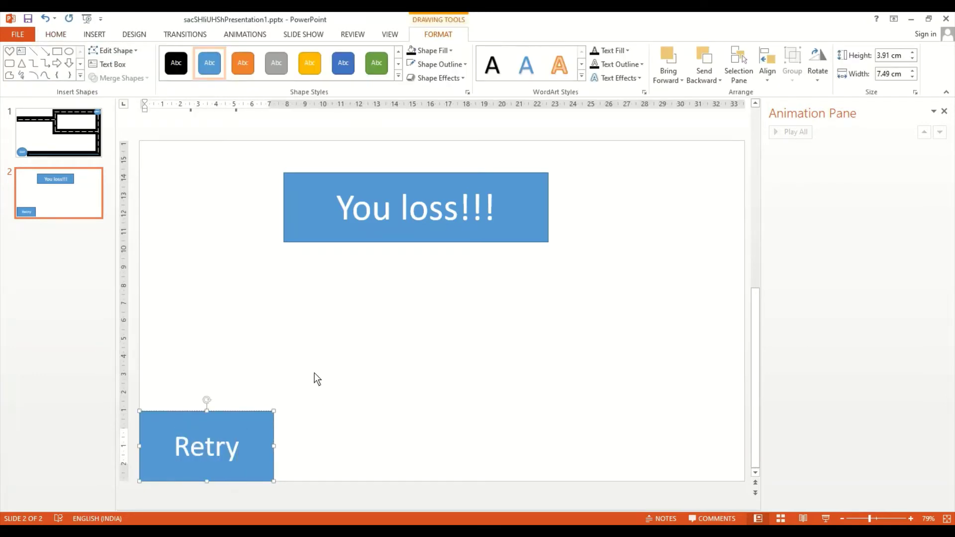
- Copy the Retry box to the bottom-right corner and change its text to 'Exit'
mouse_move(224, 419)
left_mouse_down()
mouse_move(756, 442)
mouse_move(694, 423)
left_mouse_up()
double_click(706, 459)
key("BackSpace")
type("E")
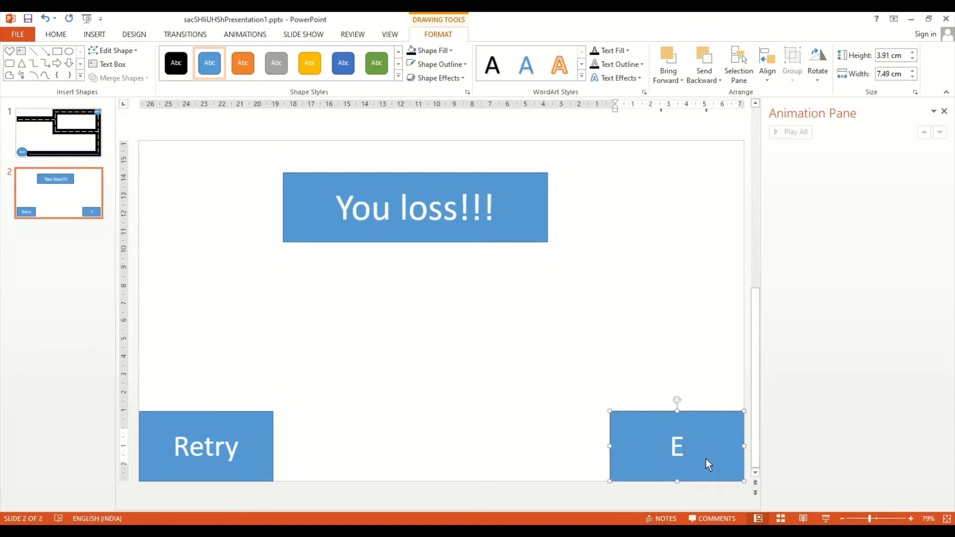
type("xit")
left_click(650, 363)
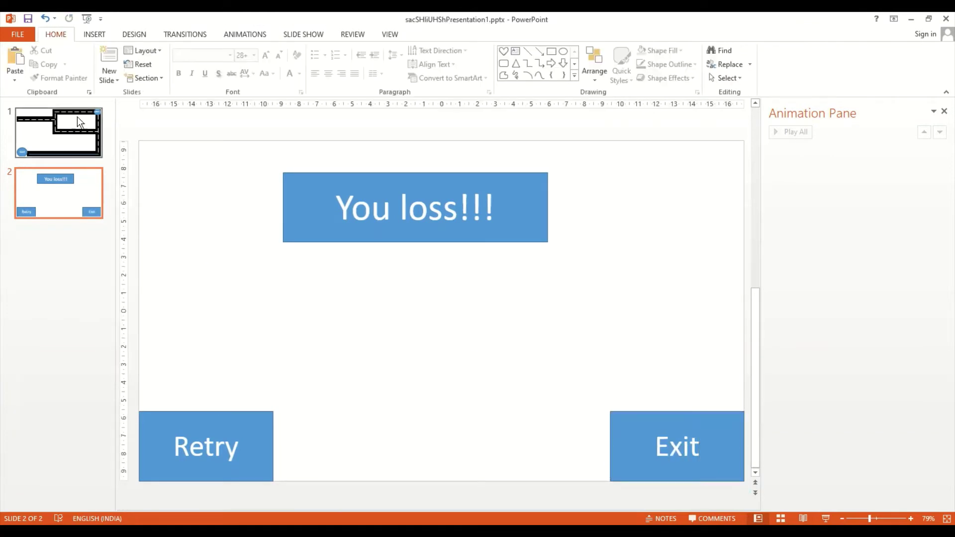
- Give the Retry box a click action hyperlinking to Slide 1
left_click(209, 428)
left_click(94, 34)
left_click(359, 74)
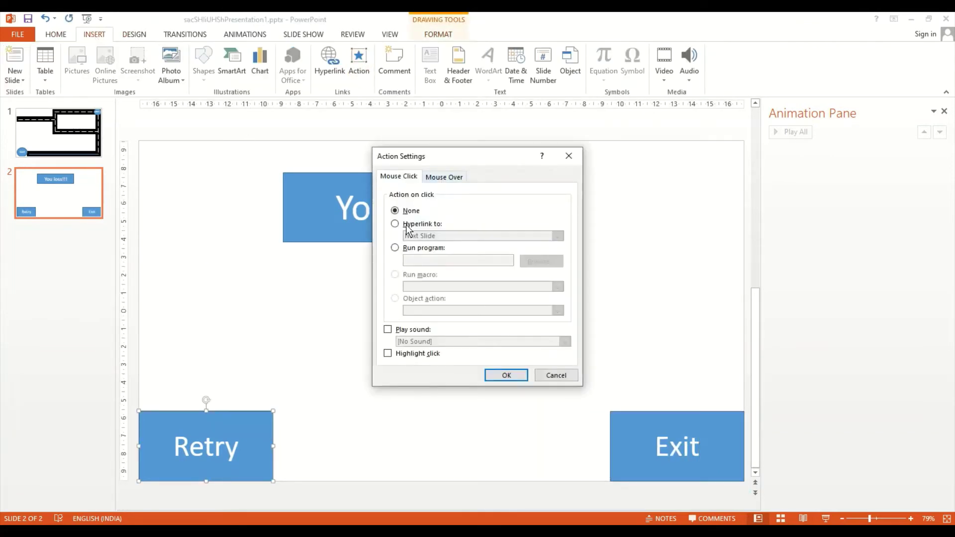
left_click(408, 223)
left_click(557, 236)
left_click(530, 327)
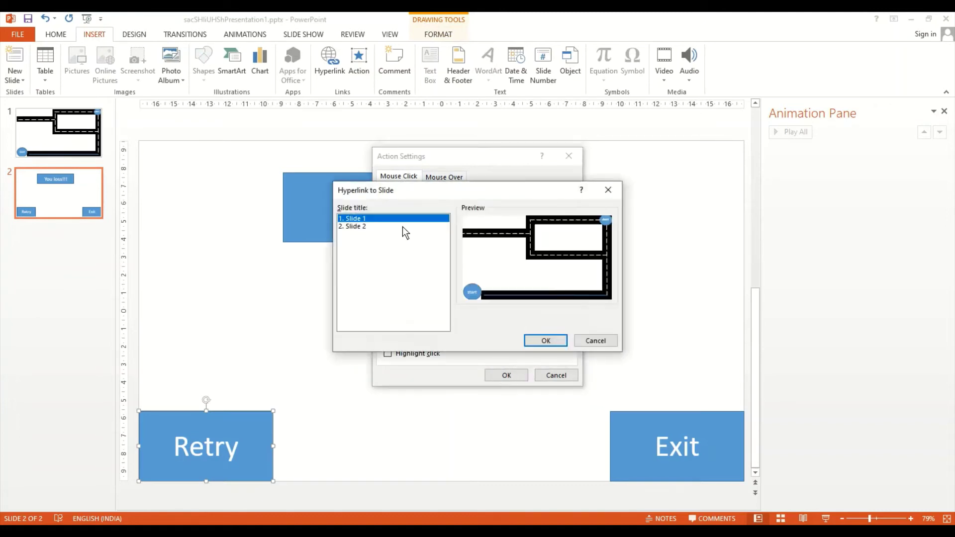
left_click(544, 339)
left_click(507, 375)
- Give the Exit box a click action that ends the show
left_click(627, 434)
left_click(359, 65)
left_click(395, 224)
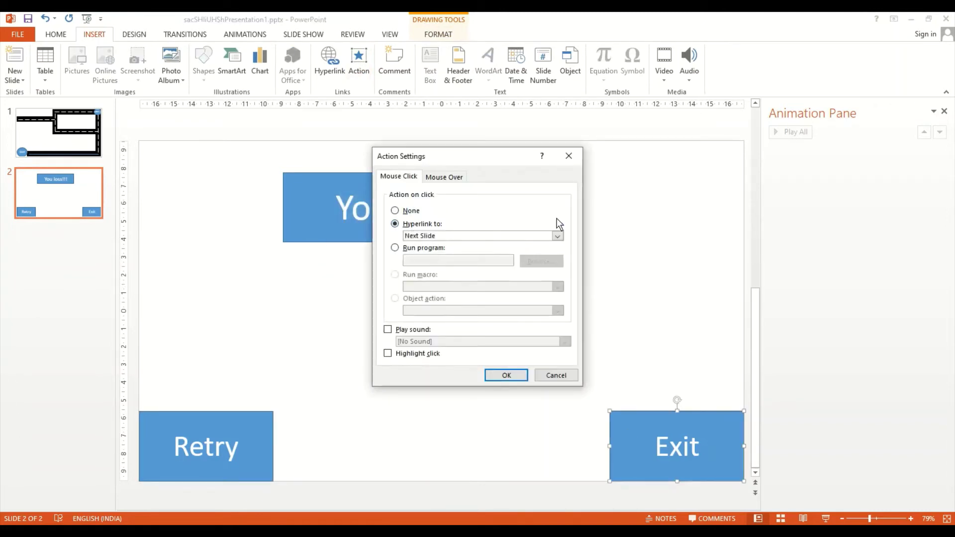
left_click(557, 236)
left_click(527, 322)
left_click(507, 375)
- Test-run the slideshow, then return to the You loss!!! slide and reselect Retry
left_click(86, 18)
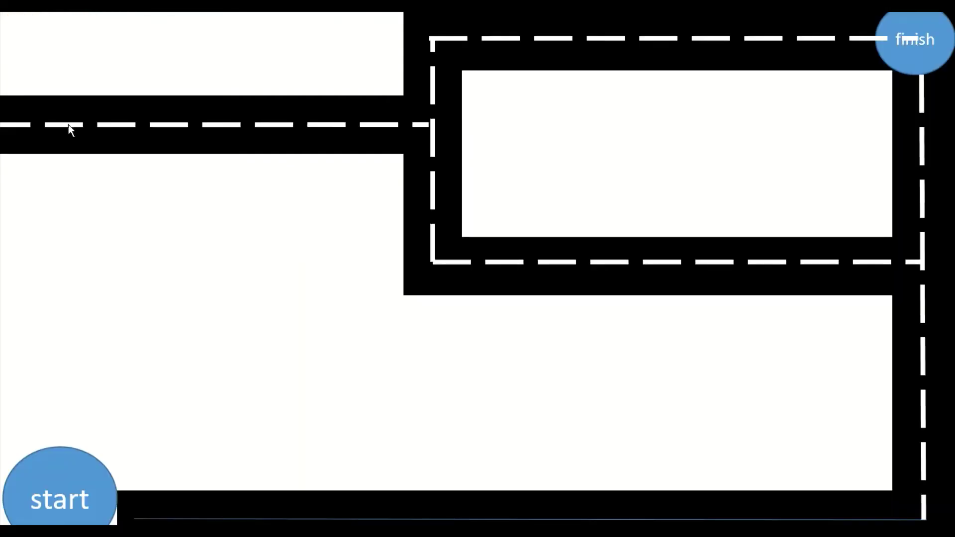
key("Escape")
left_click(69, 214)
left_click(234, 428)
left_click(203, 63)
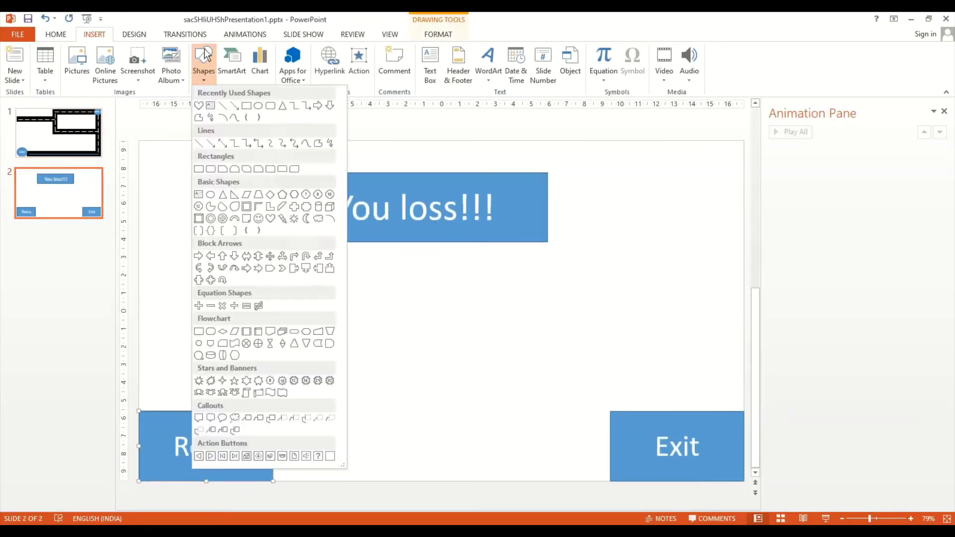
left_click(228, 423)
- Draw a 5-point star on the maze junction and copy it onto the right and bottom roads
left_click(59, 132)
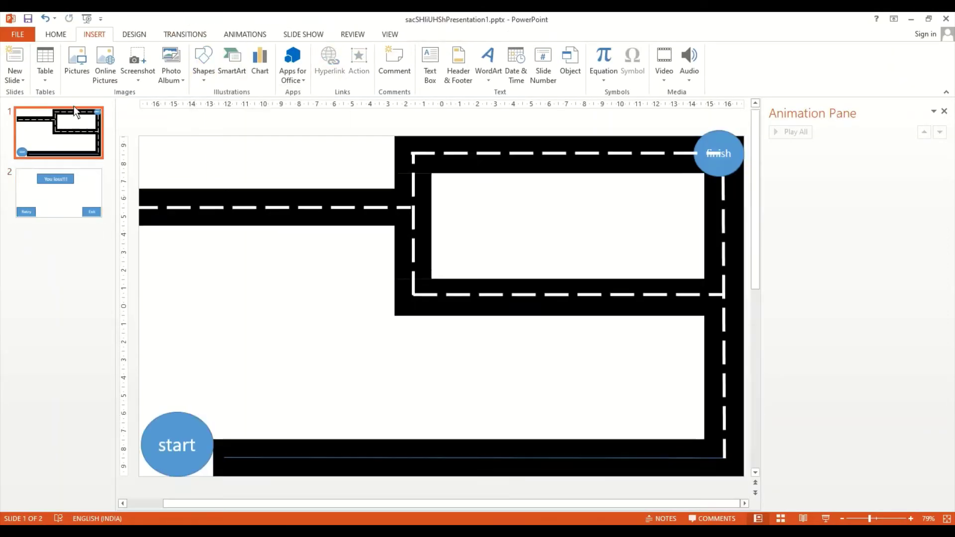
left_click(203, 63)
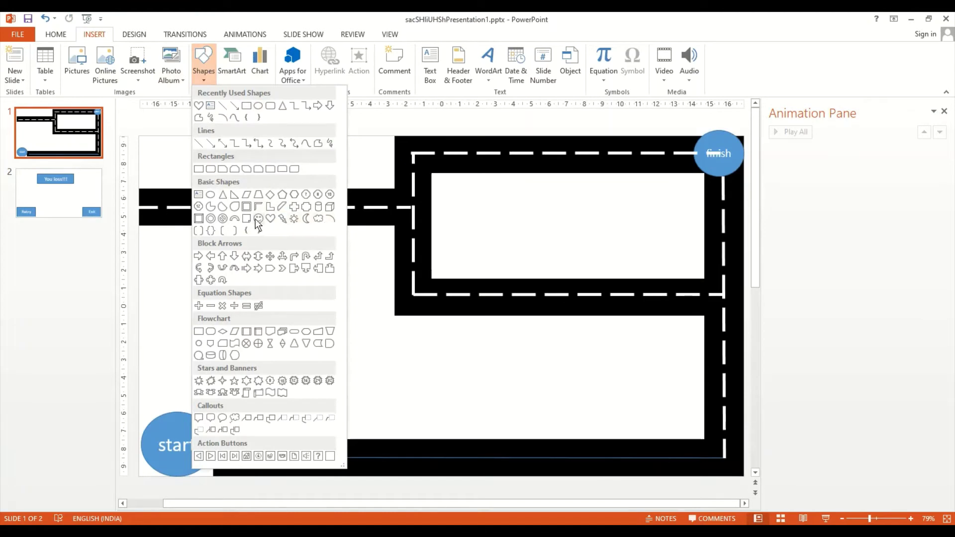
left_click(235, 381)
mouse_move(363, 251)
left_mouse_down()
mouse_move(405, 303)
mouse_move(419, 258)
mouse_move(447, 247)
left_mouse_up()
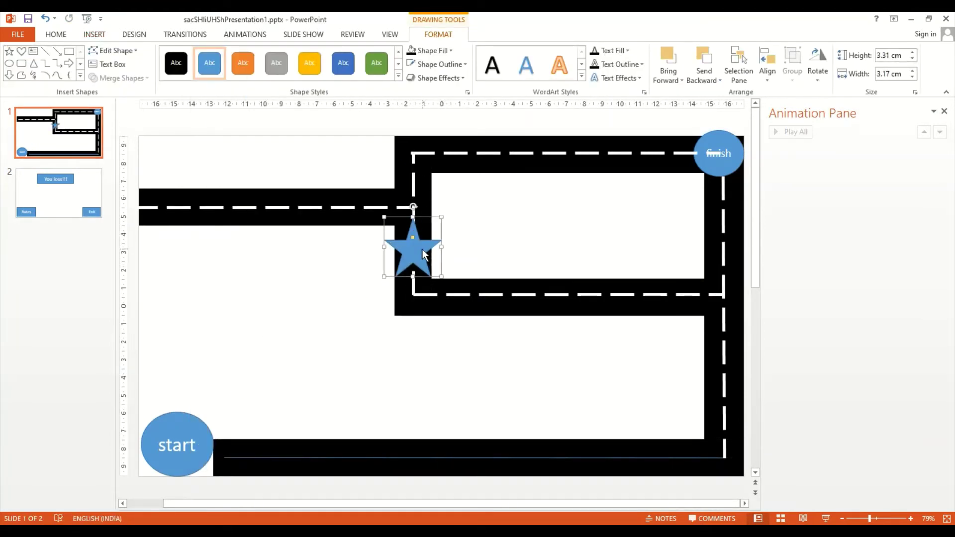
left_click_drag(384, 247, 378, 250)
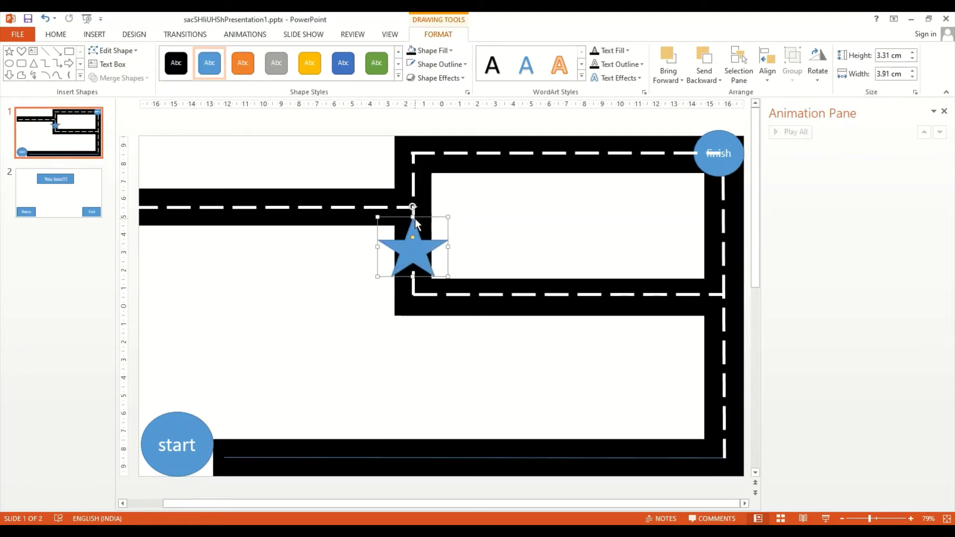
left_click_drag(416, 217, 415, 205)
mouse_move(414, 240)
left_mouse_down()
mouse_move(414, 249)
mouse_move(709, 294)
mouse_move(405, 457)
mouse_move(664, 439)
mouse_move(497, 443)
left_mouse_up()
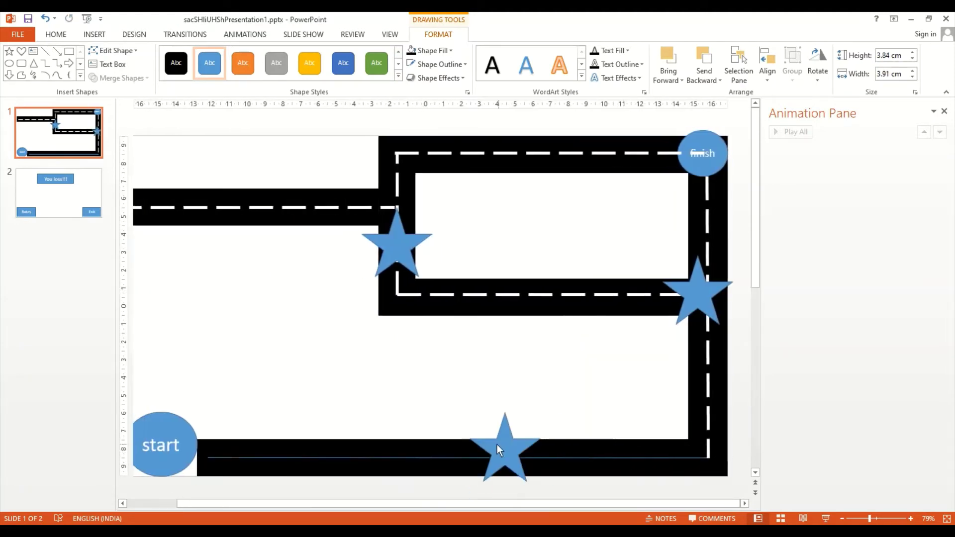
- Make the bottom road's centre line white, thicker and long-dashed
left_click(409, 457)
left_click(437, 65)
left_click(411, 91)
left_click(437, 64)
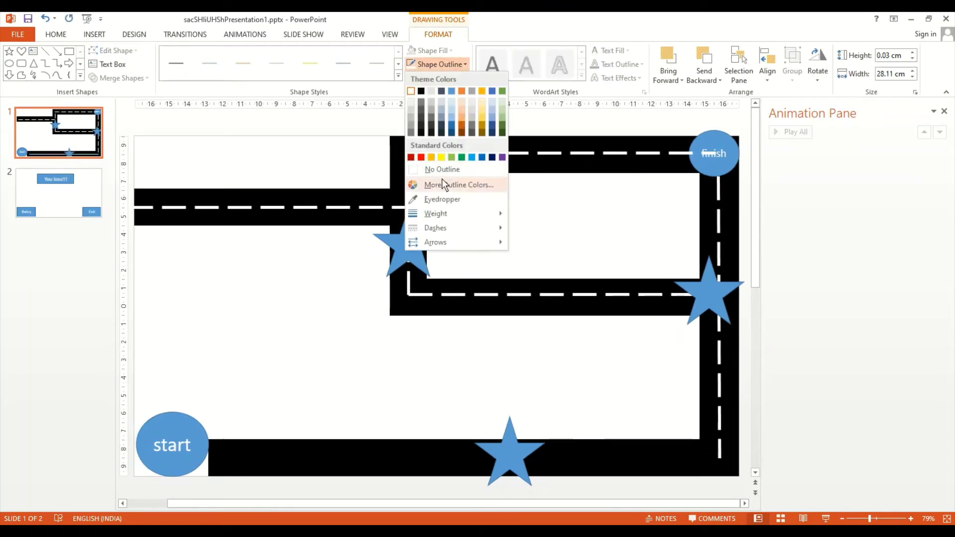
left_click(565, 306)
left_click(438, 64)
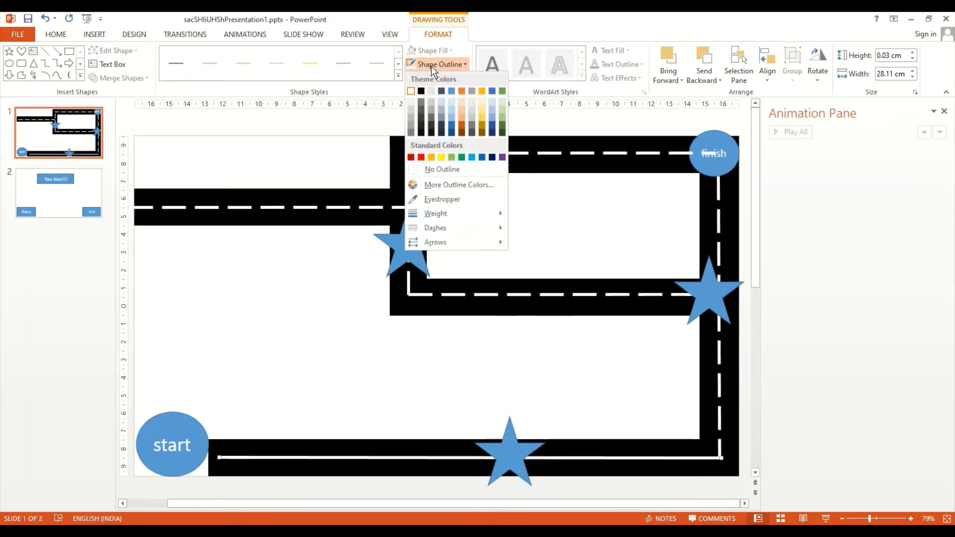
left_click(537, 281)
- Select all three stars ready for animating
left_click(509, 453)
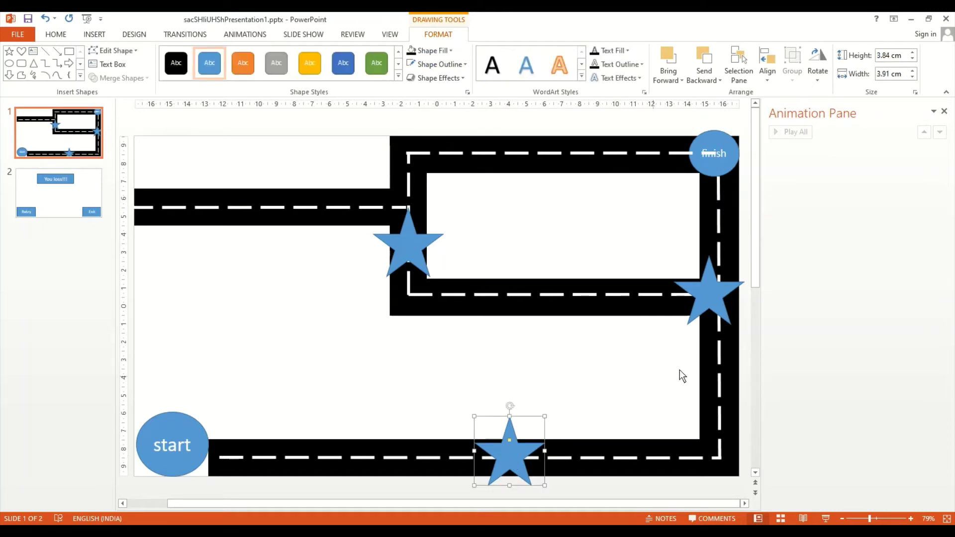
left_click(711, 294, "shift")
left_click(403, 251, "shift")
left_click(245, 34)
- Give the three stars a Spin animation and enter a delay of 100 in its timing
left_click(644, 62)
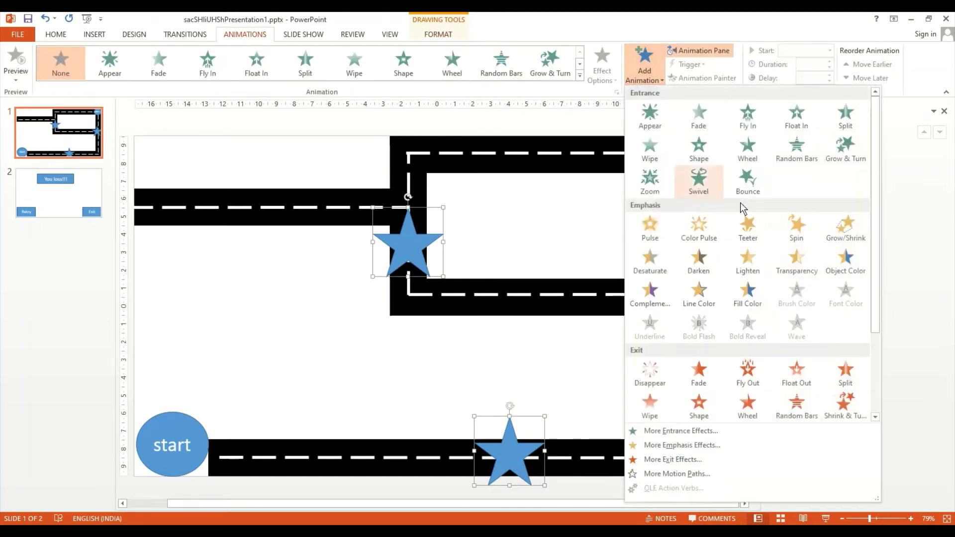
left_click(791, 226)
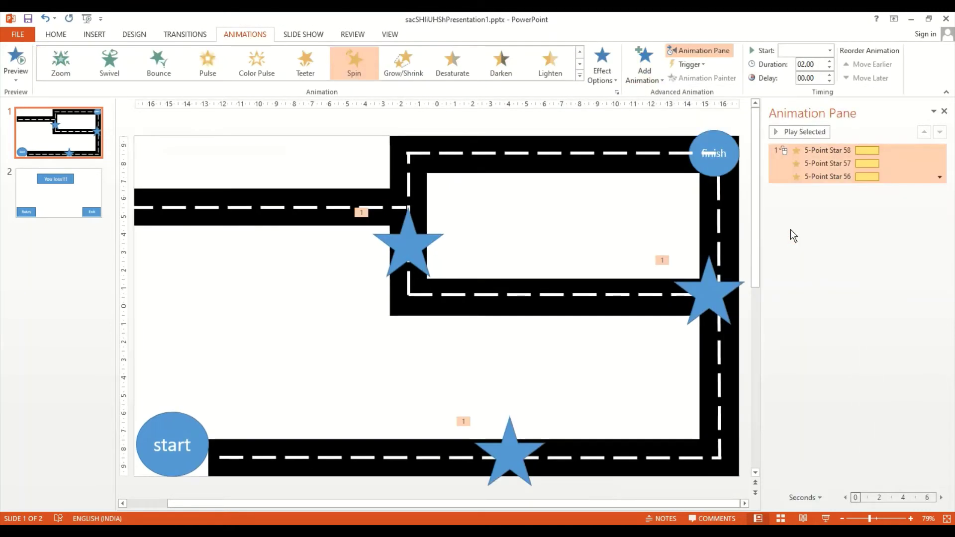
left_click(829, 62)
left_click(939, 177)
left_click(811, 247)
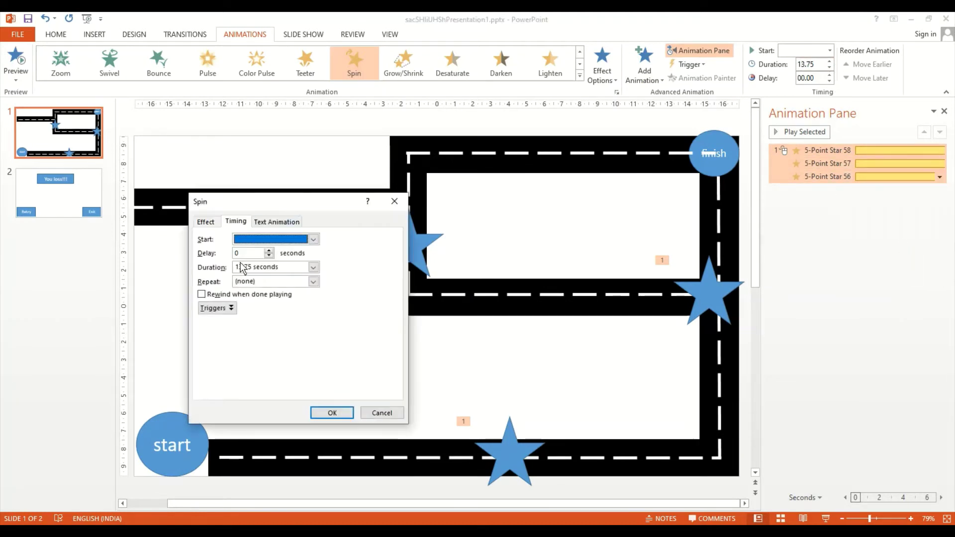
double_click(249, 254)
type("100")
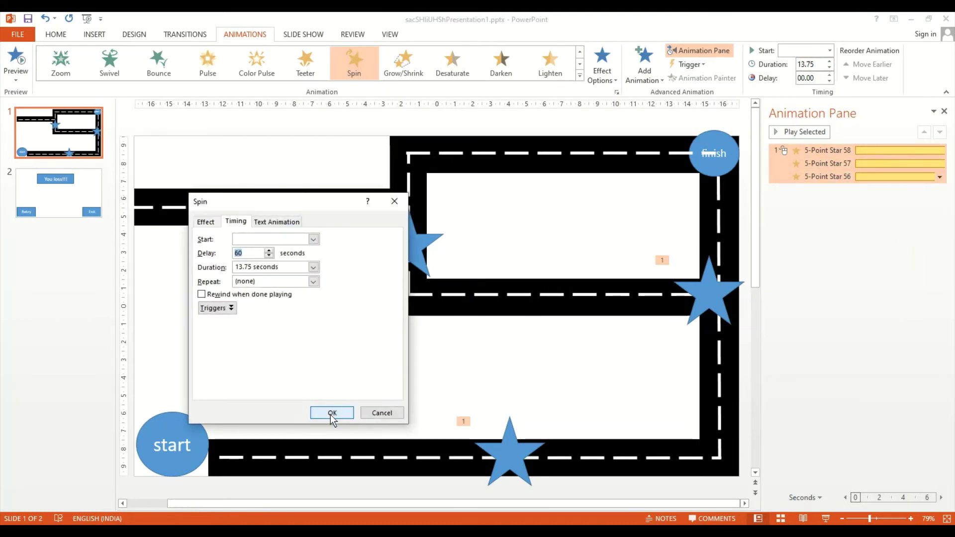
left_click(331, 413)
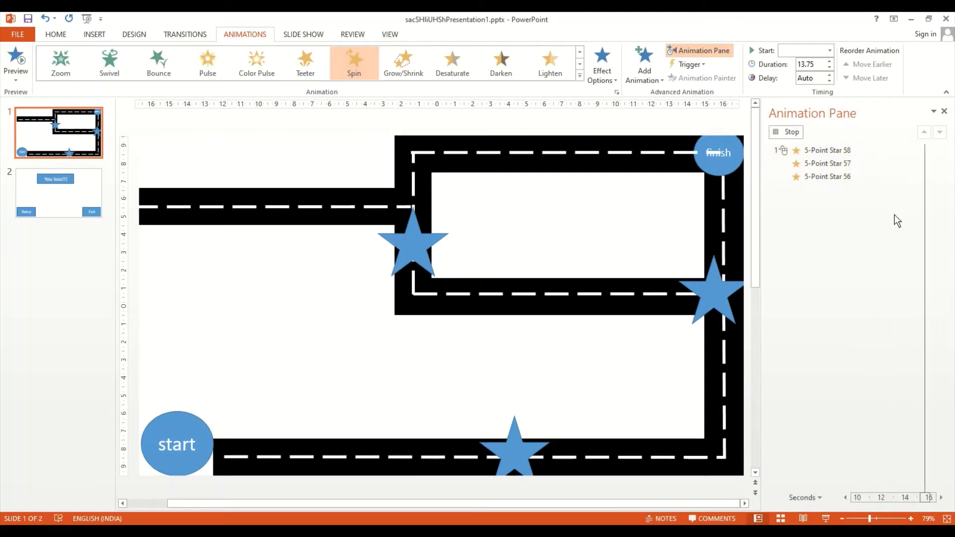
- Set the Spin duration to 17.75 seconds and the delay to 15 seconds
left_click(831, 70)
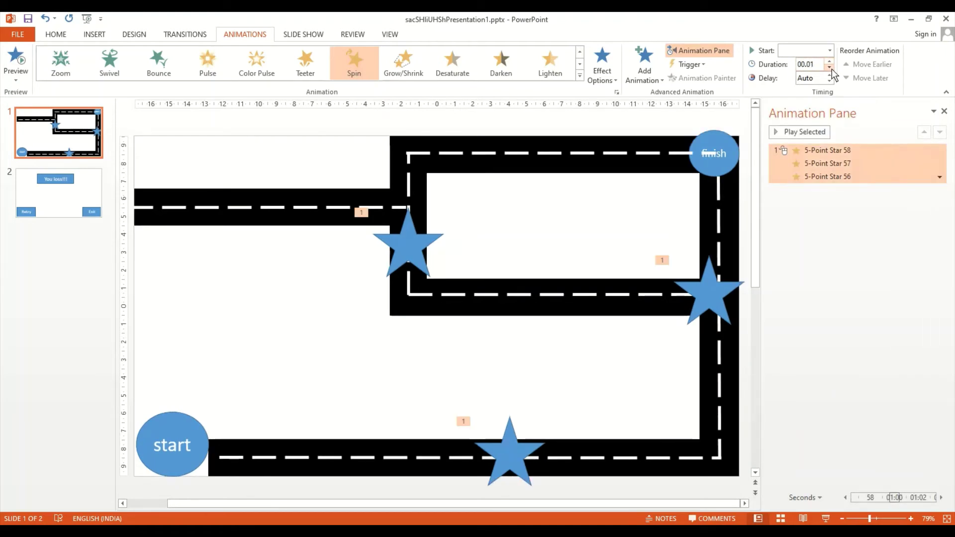
left_click(829, 60)
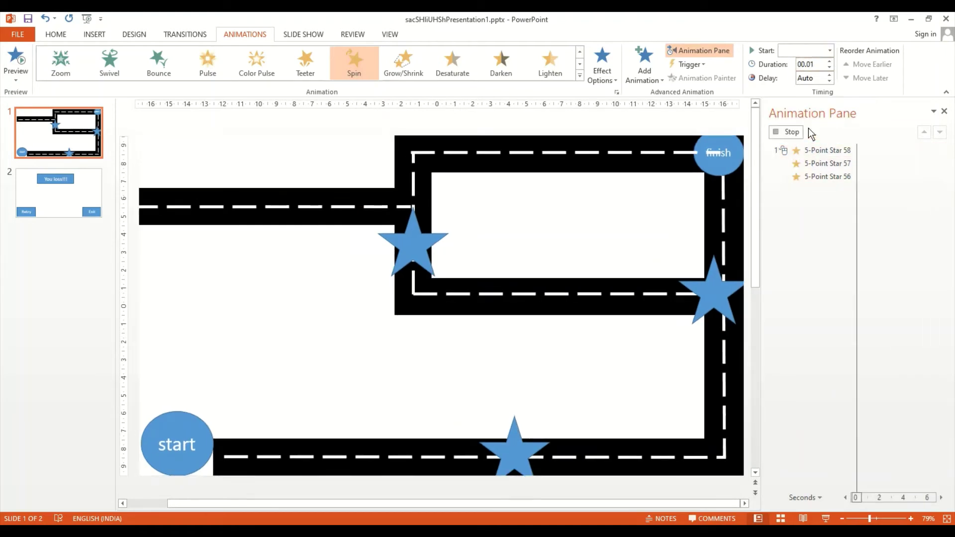
left_click(829, 62)
left_click(939, 176)
left_click(815, 245)
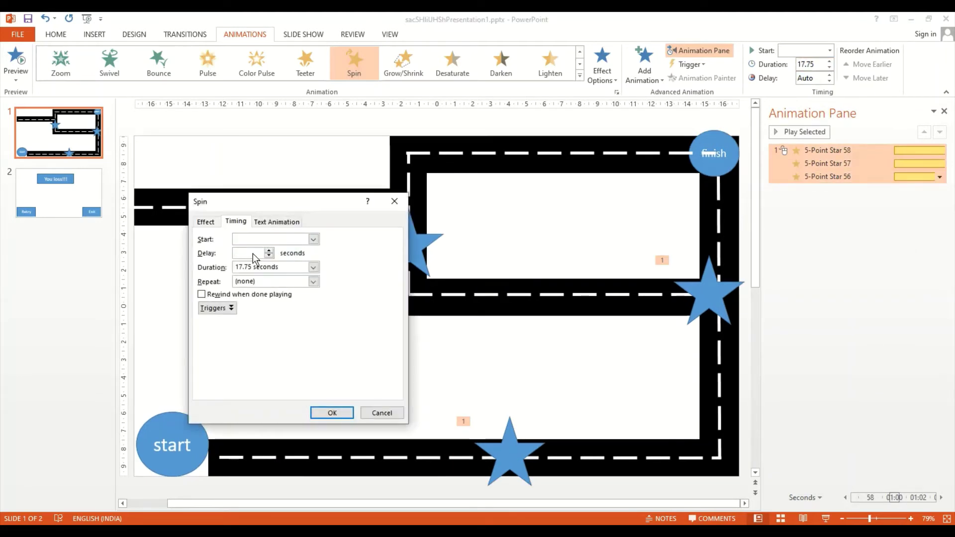
type("15")
key("Return")
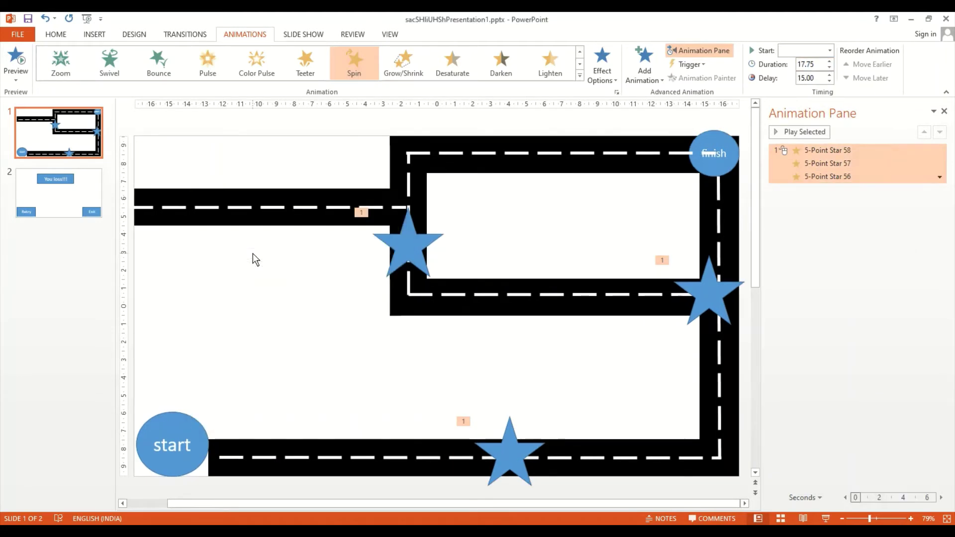
- Preview the spin, set its delay to 0, and close the Animation Pane
left_click(822, 132)
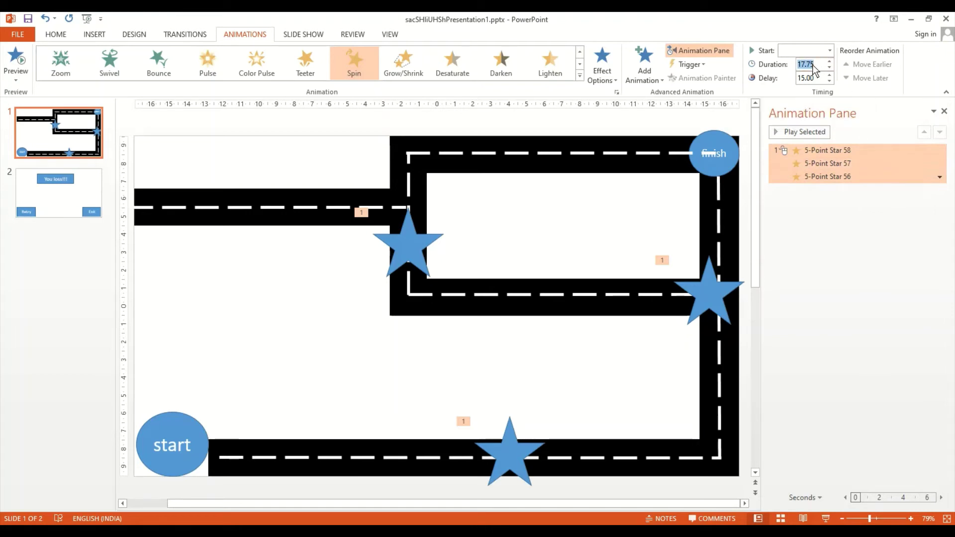
left_click(940, 178)
left_click(880, 241)
left_click(255, 253)
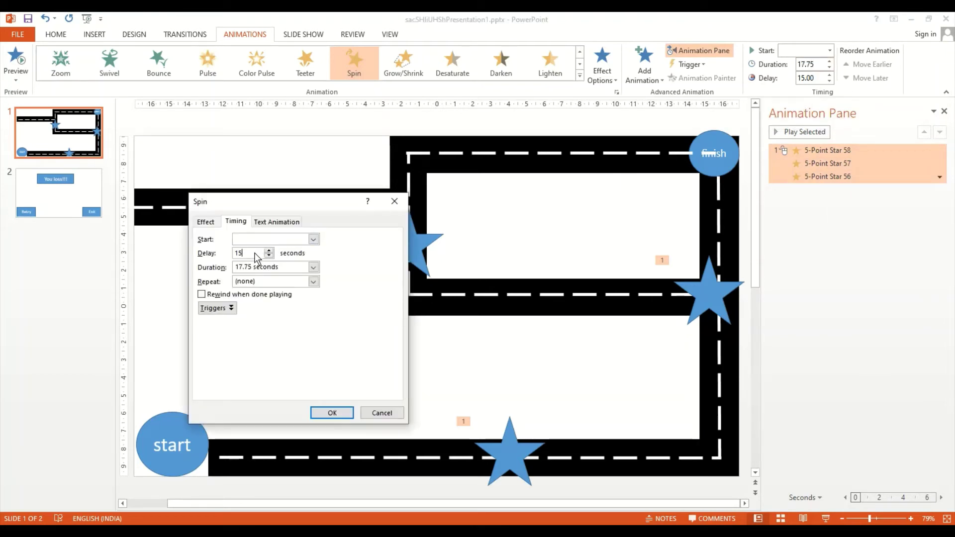
left_click(331, 413)
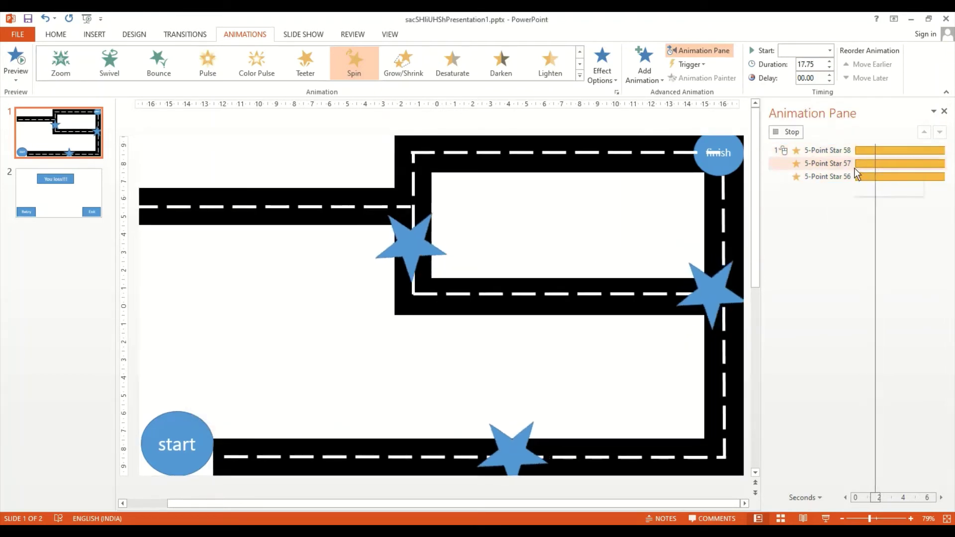
left_click(944, 111)
- Select the stars and bring up the Mouse Over action settings
left_click(852, 308, "shift")
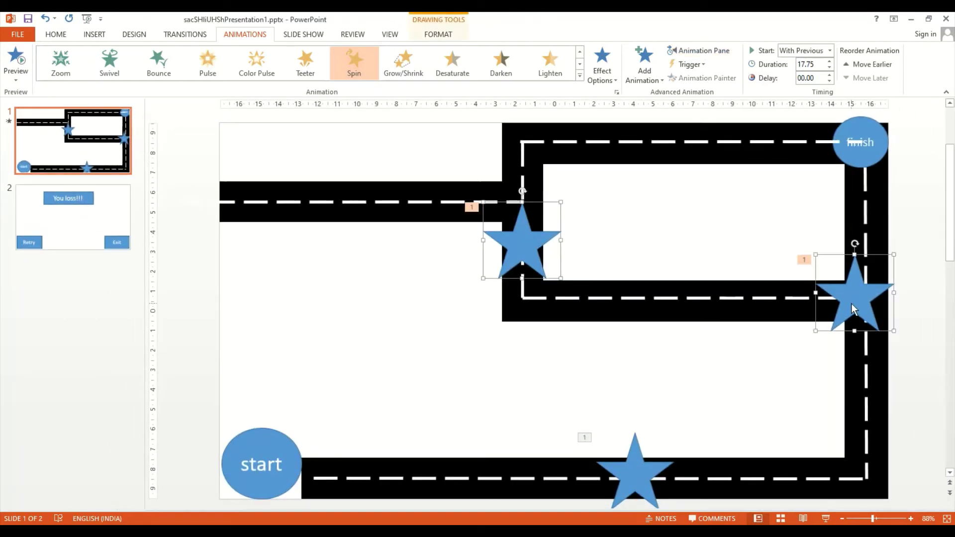
left_click(635, 480, "shift")
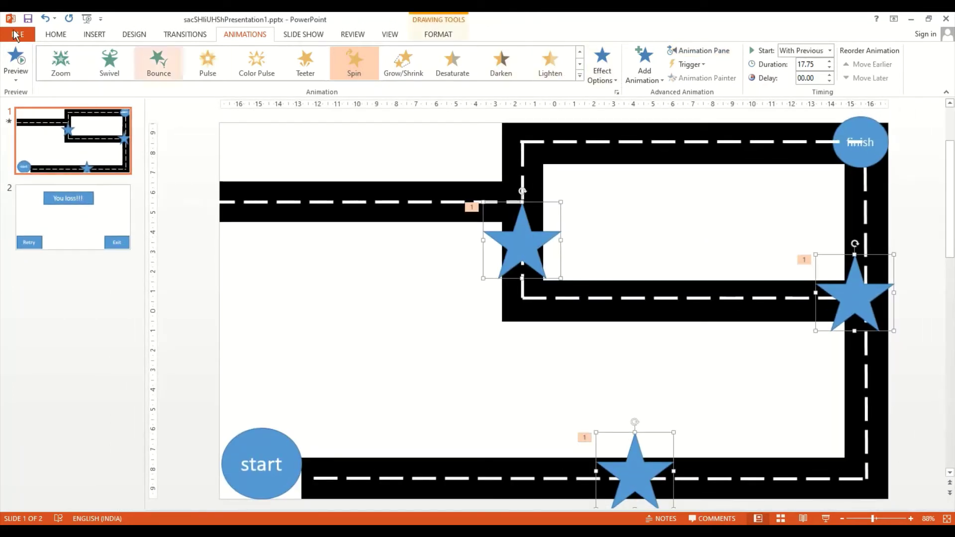
left_click(94, 34)
left_click(359, 62)
- Link the junction star to the You loss!!! slide on mouse-over
left_click(444, 176)
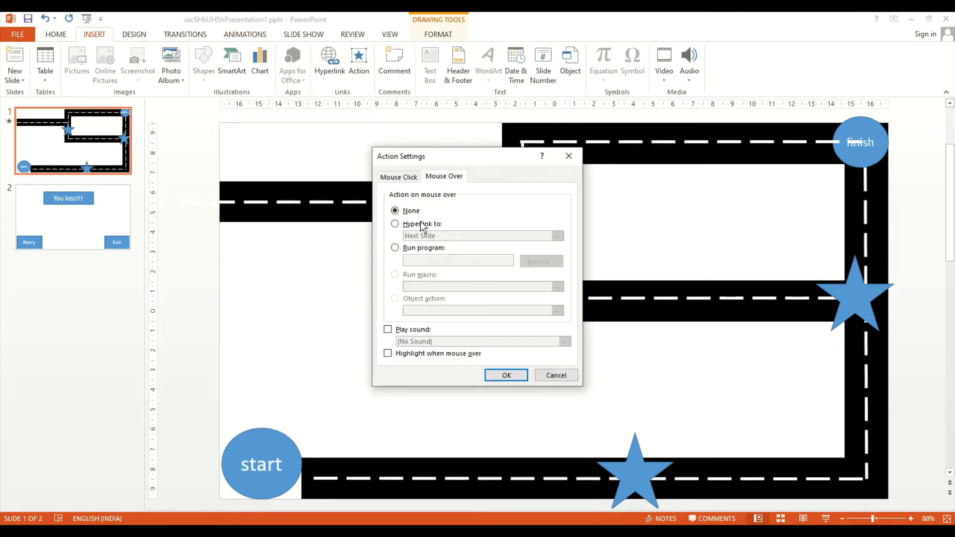
left_click(394, 224)
left_click(558, 236)
left_click(498, 327)
left_click(367, 217)
left_click(543, 339)
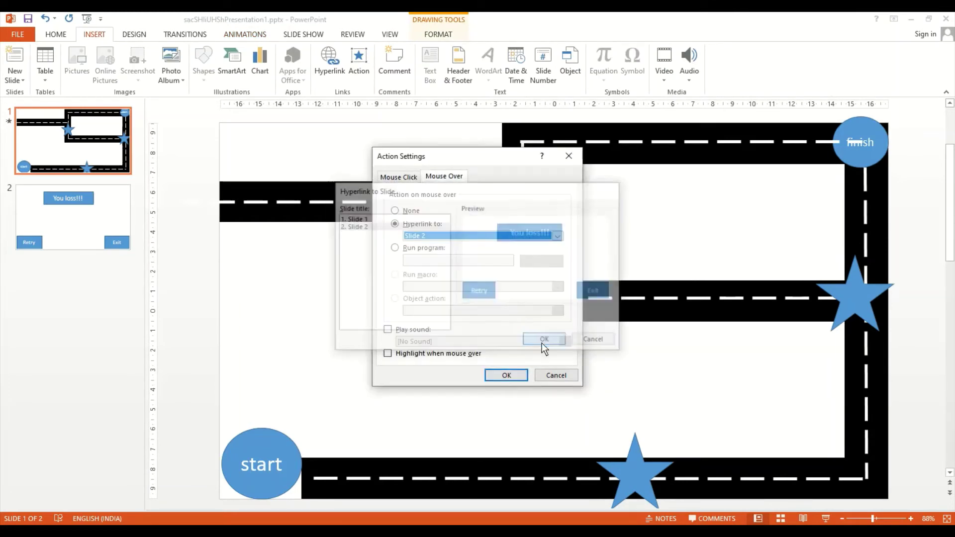
left_click(507, 376)
- Link the right-hand road star to the You loss!!! slide on mouse-over
left_click(859, 300)
left_click(358, 62)
left_click(445, 177)
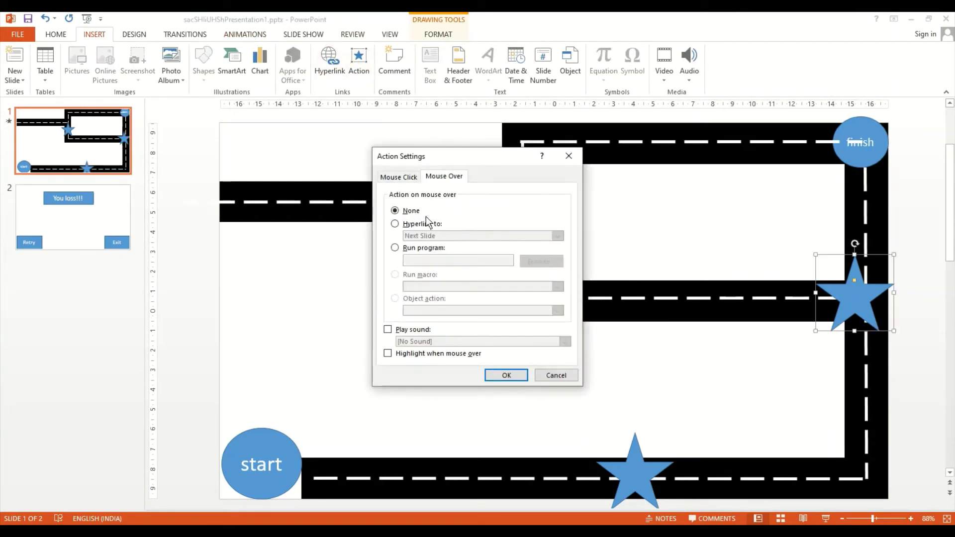
left_click(394, 223)
left_click(557, 236)
left_click(497, 327)
left_click(544, 339)
left_click(506, 375)
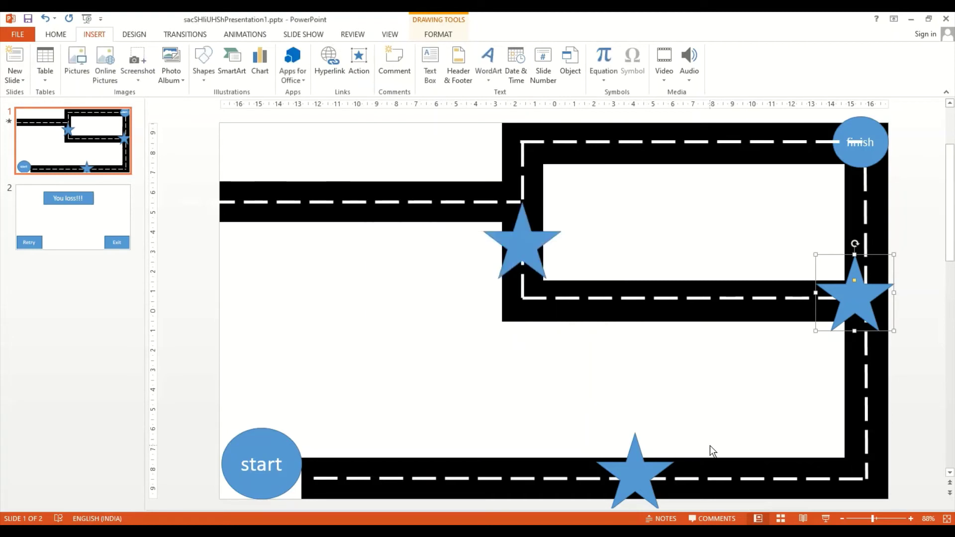
- Link the bottom road star to Slide 2 on mouse-over, then test the slide show
left_click(635, 473)
left_click(359, 62)
left_click(444, 176)
left_click(395, 223)
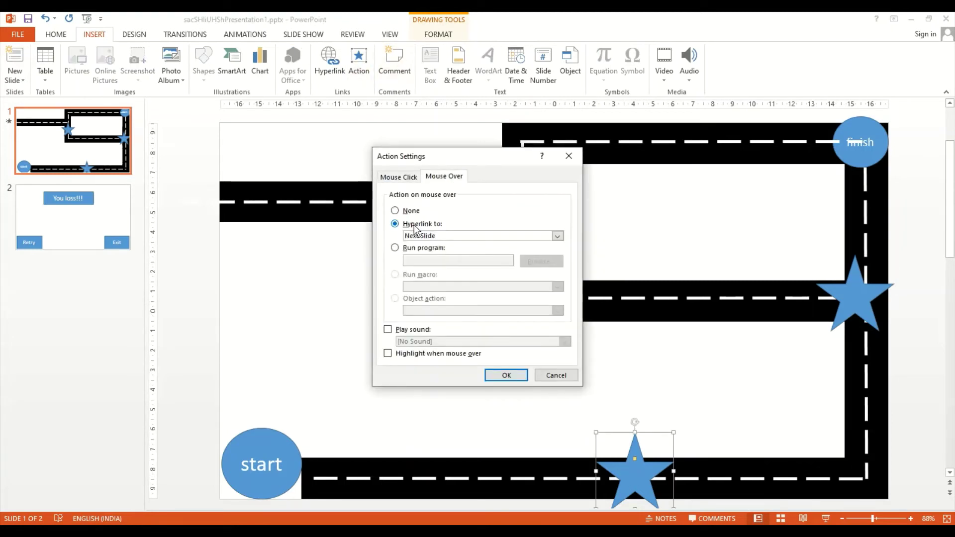
left_click(558, 236)
left_click(497, 326)
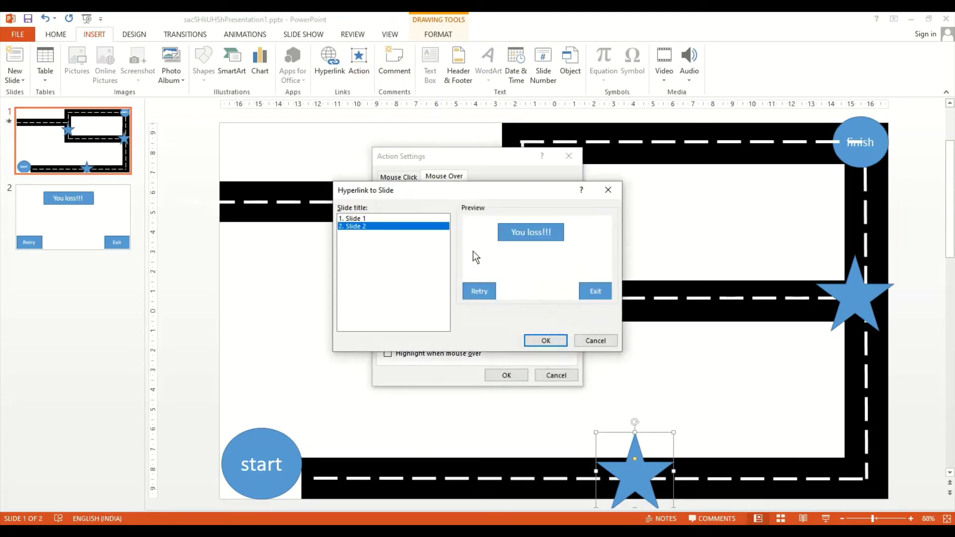
left_click(543, 338)
left_click(505, 374)
left_click(86, 19)
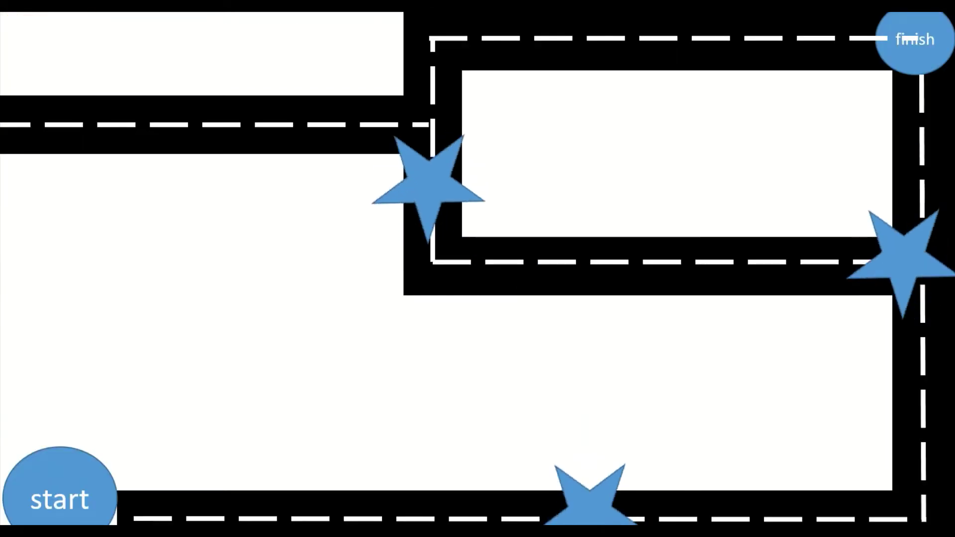
key("Escape")
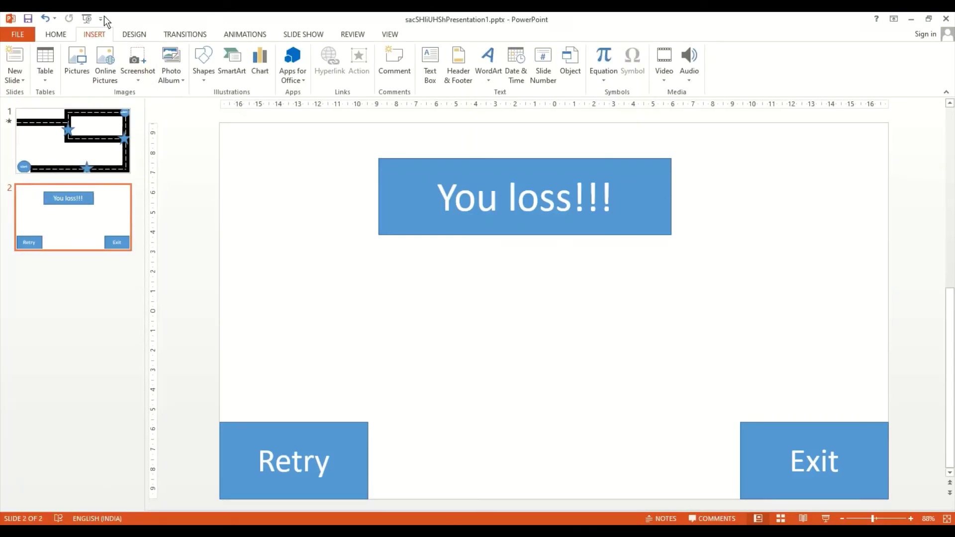
- Preview the You loss!!! slide, then start a mouse-over hyperlink on the Retry box
key("shift+F5")
key("Escape")
left_click(245, 440)
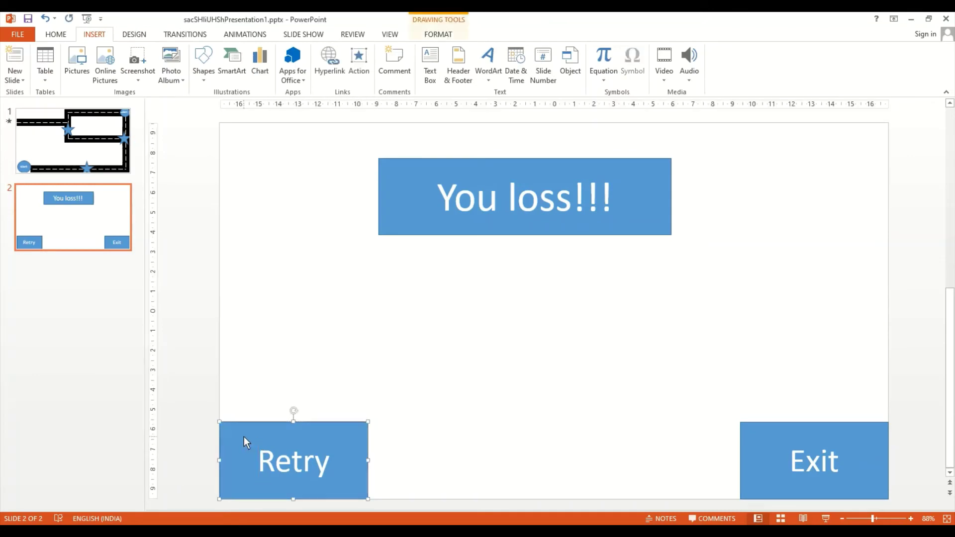
left_click(359, 63)
left_click(444, 176)
left_click(558, 235)
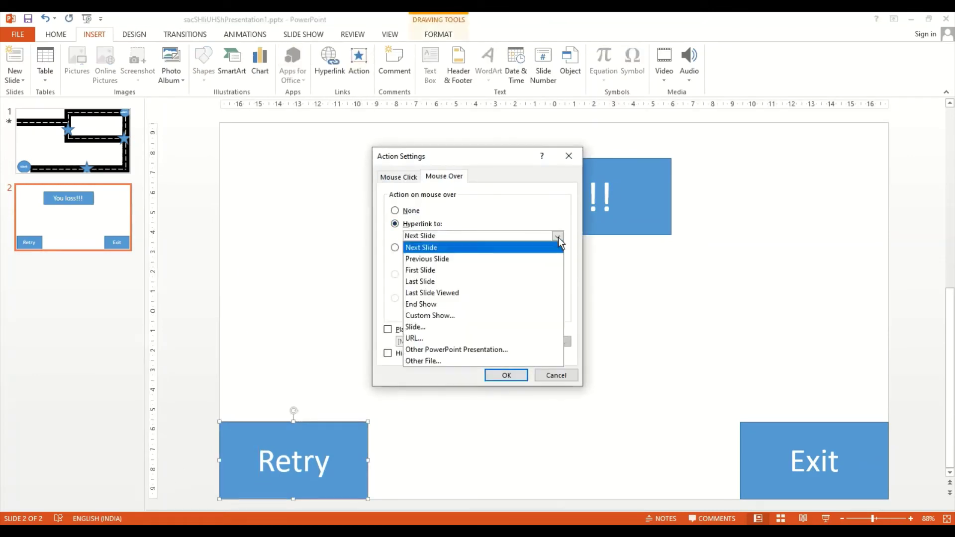
left_click(547, 338)
- Point Retry's mouse-over hyperlink at Slide 2 and test the slide show
left_click(560, 279)
left_click(557, 236)
left_click(415, 327)
left_click(378, 227)
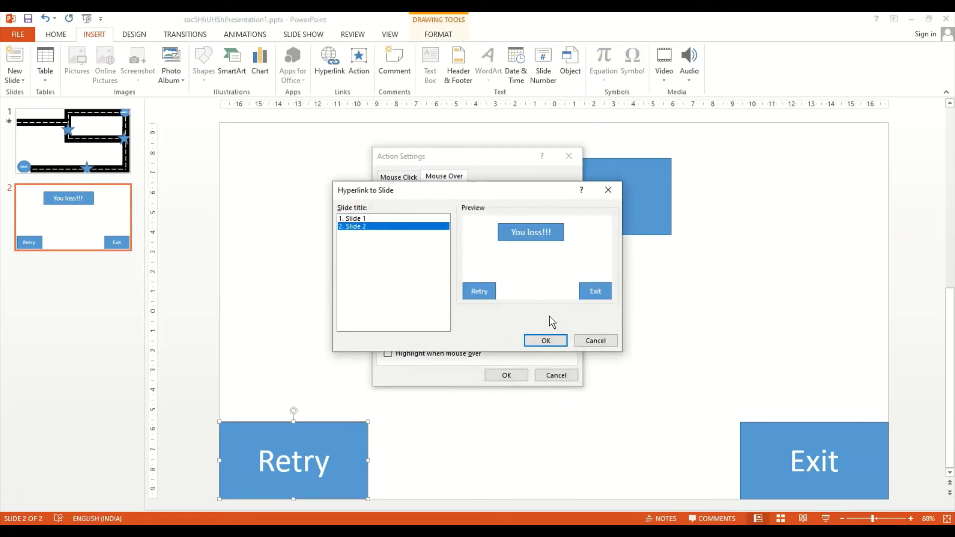
left_click(550, 339)
left_click(506, 375)
left_click(86, 19)
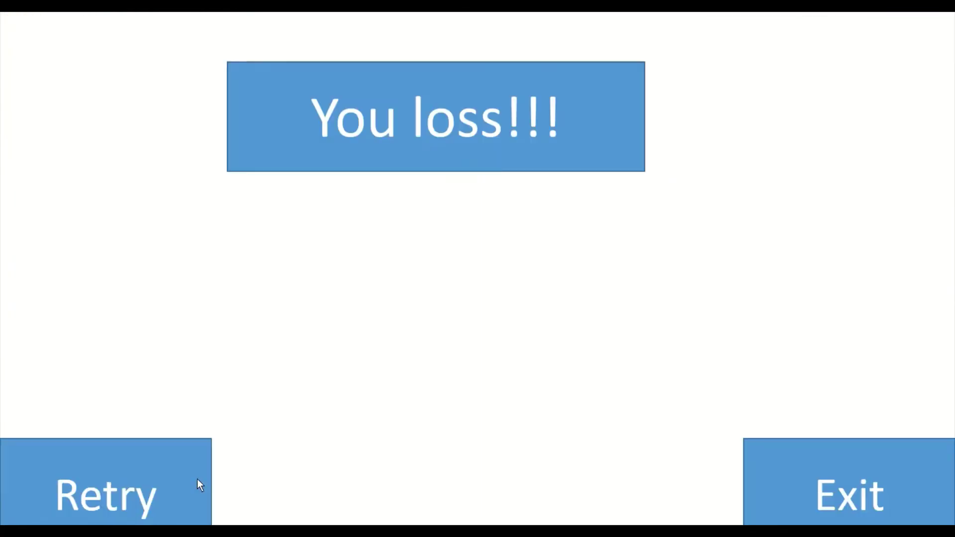
key("Escape")
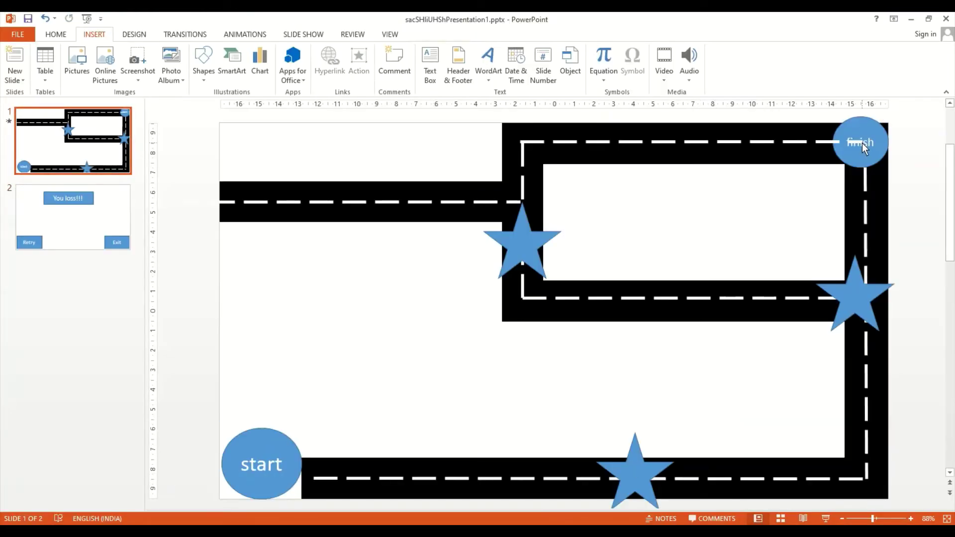
- Fill all three stars gold
left_click(522, 241)
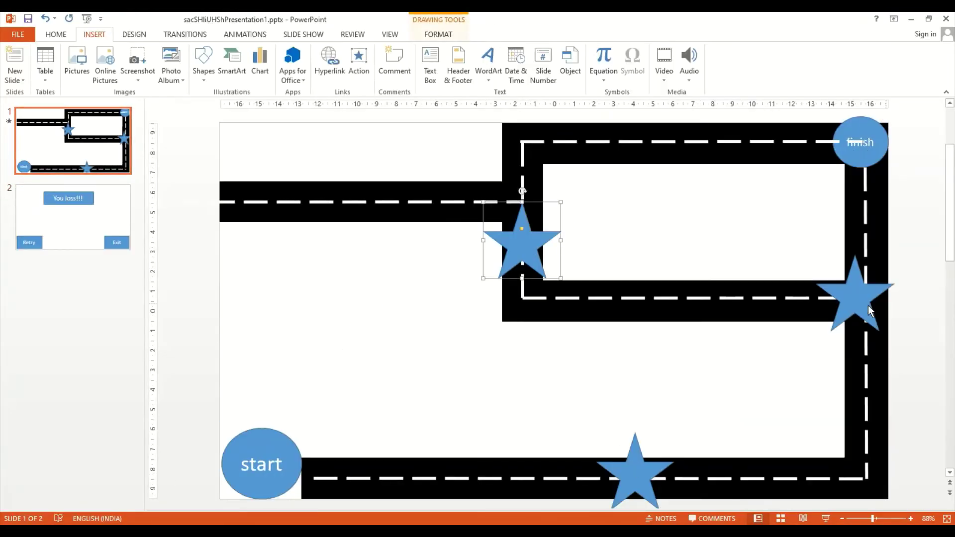
left_click(854, 294, "shift")
left_click(635, 470, "shift")
left_click(438, 34)
left_click(431, 50)
left_click(433, 142)
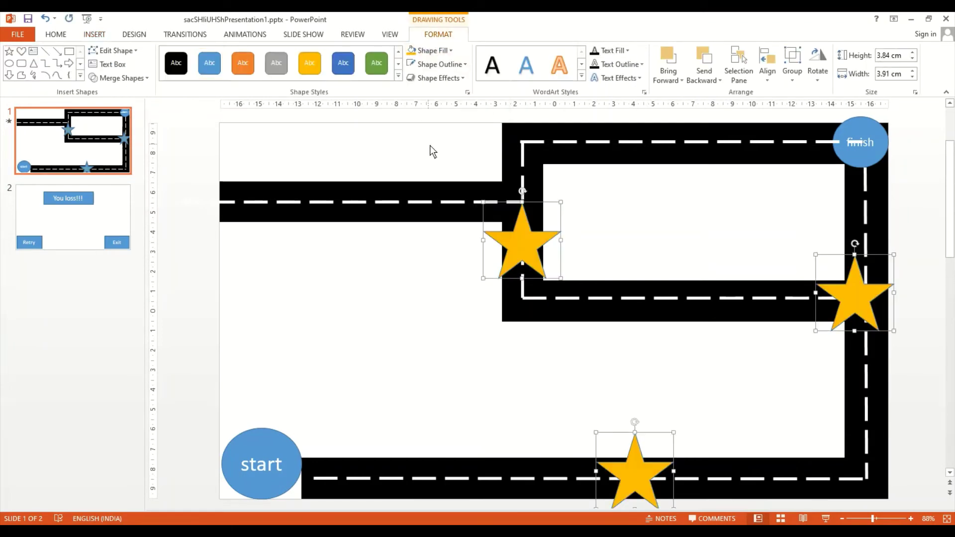
- Remove the outlines from the gold stars
left_click(397, 267)
double_click(522, 242)
left_click(439, 64)
left_click(414, 168)
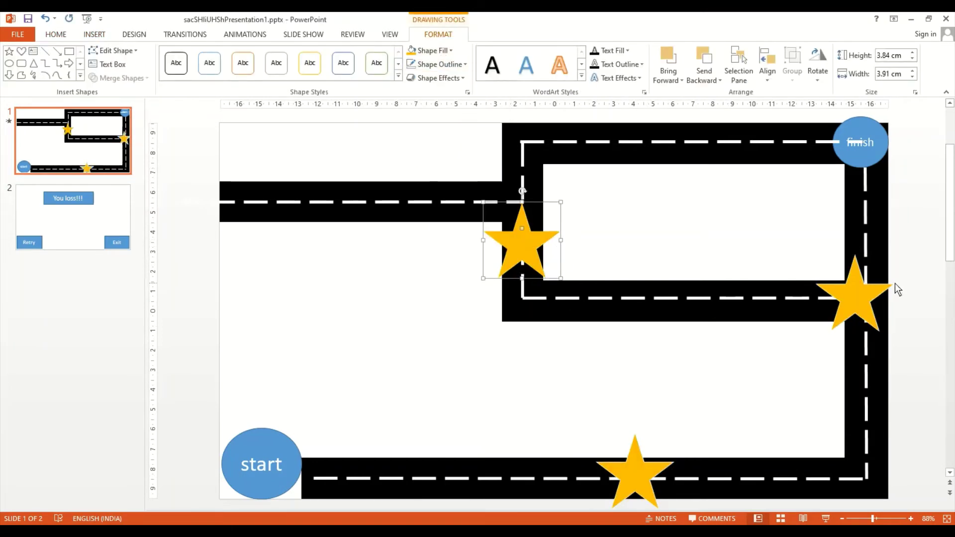
left_click(888, 287)
left_click(635, 470)
left_click(377, 312)
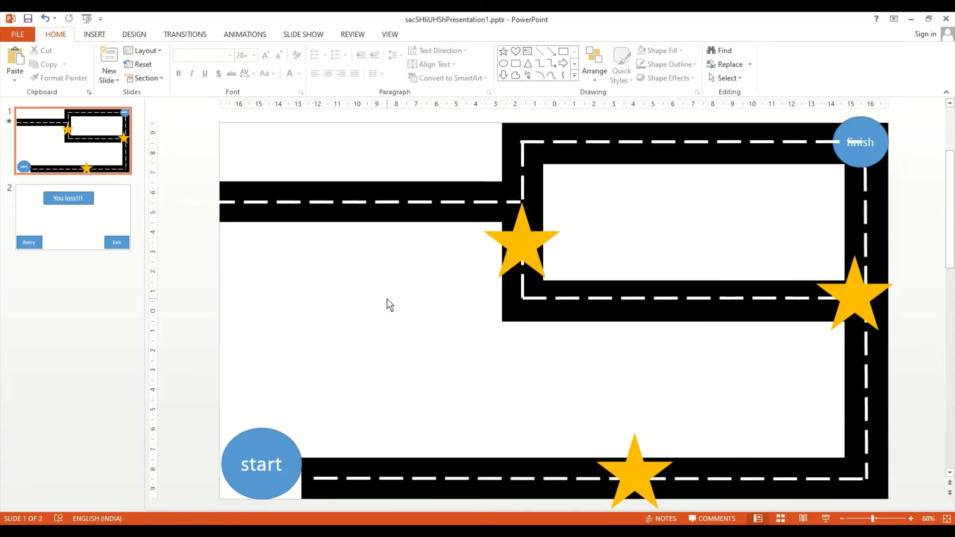
- Bring the finish circle above the dashed line, then go to the You loss!!! slide
left_click(863, 143)
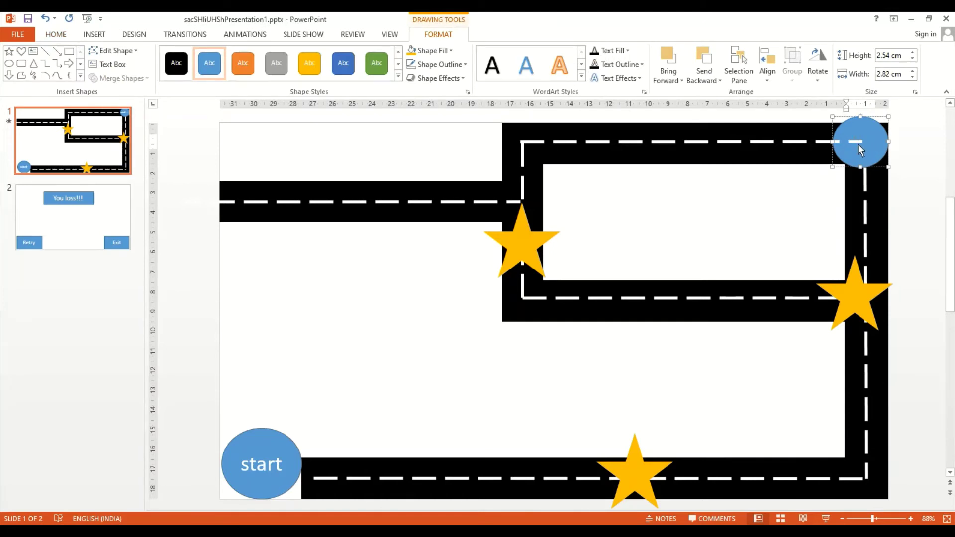
right_click(869, 139)
left_click(811, 255)
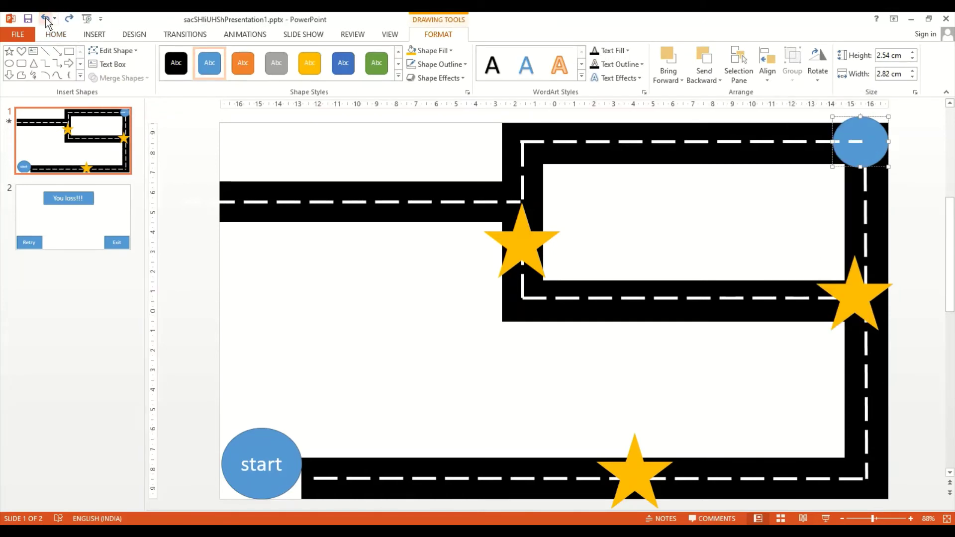
left_click(45, 19)
left_click(46, 19)
right_click(866, 124)
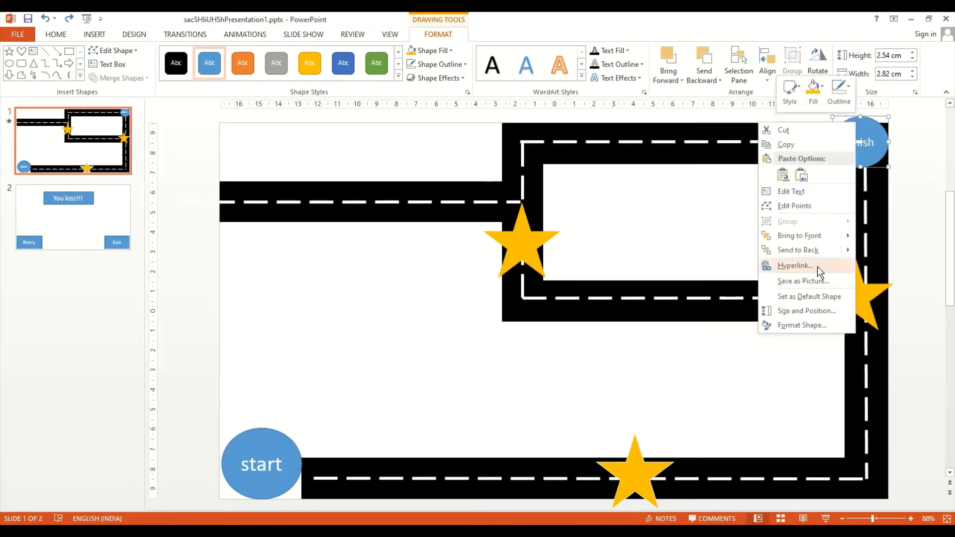
left_click(796, 234)
right_click(868, 124)
key("Escape")
key("Escape")
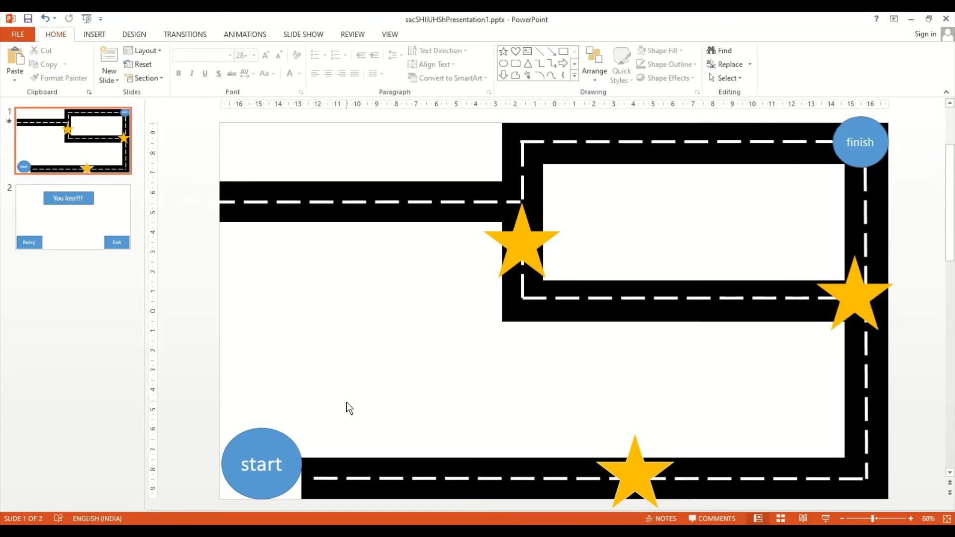
left_click(98, 231)
- Set Retry's mouse-over hyperlink to Slide 2
left_click(94, 34)
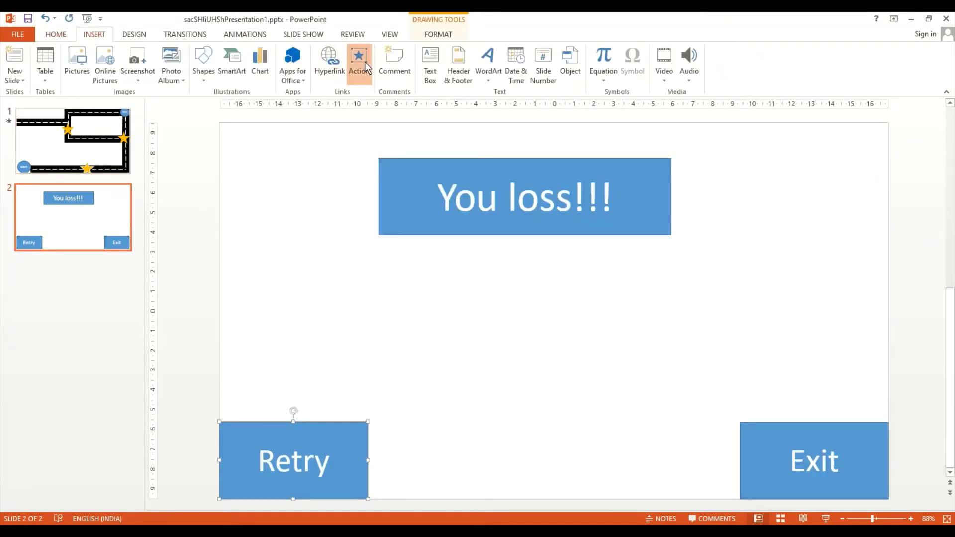
left_click(359, 64)
left_click(444, 176)
left_click(558, 236)
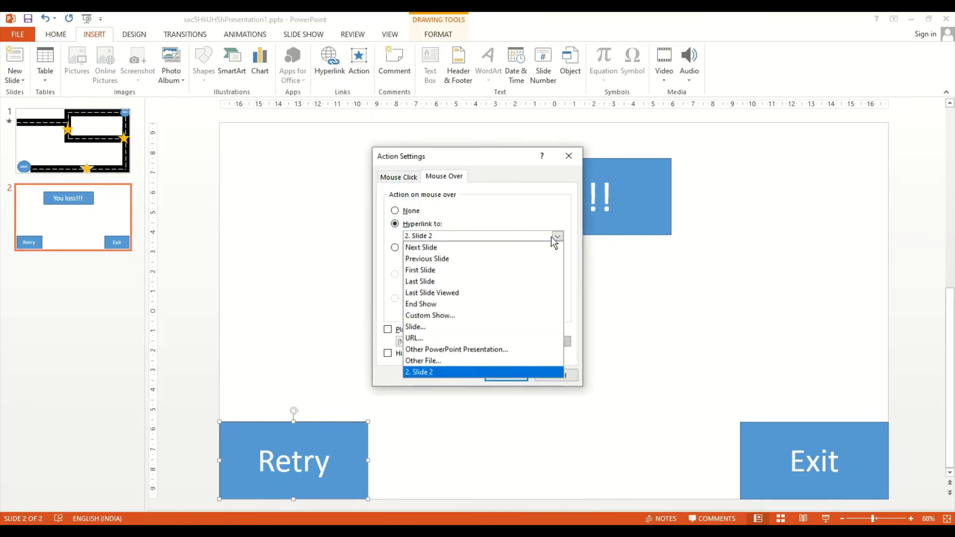
left_click(415, 324)
left_click(545, 340)
left_click(506, 375)
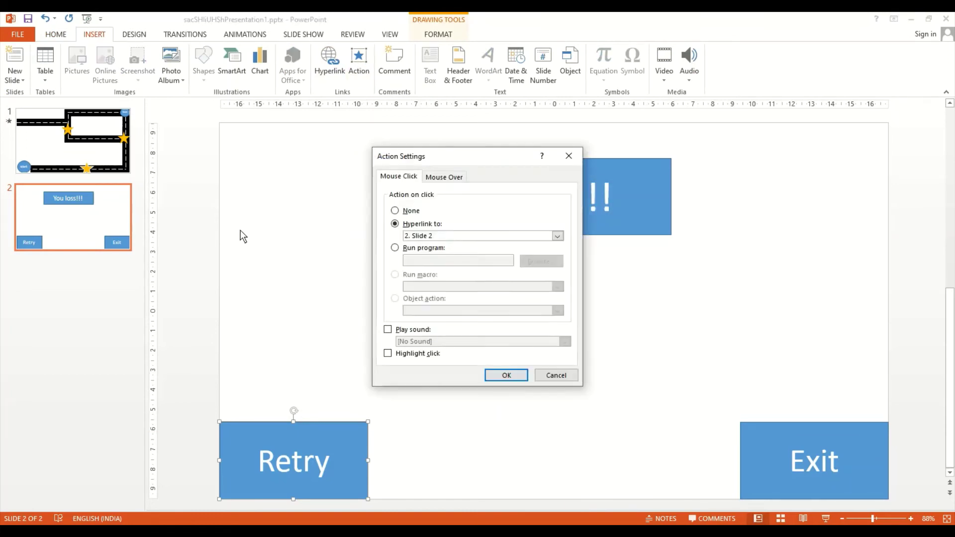
- Test the Retry link in the slide show, then return to the maze slide
left_click(87, 20)
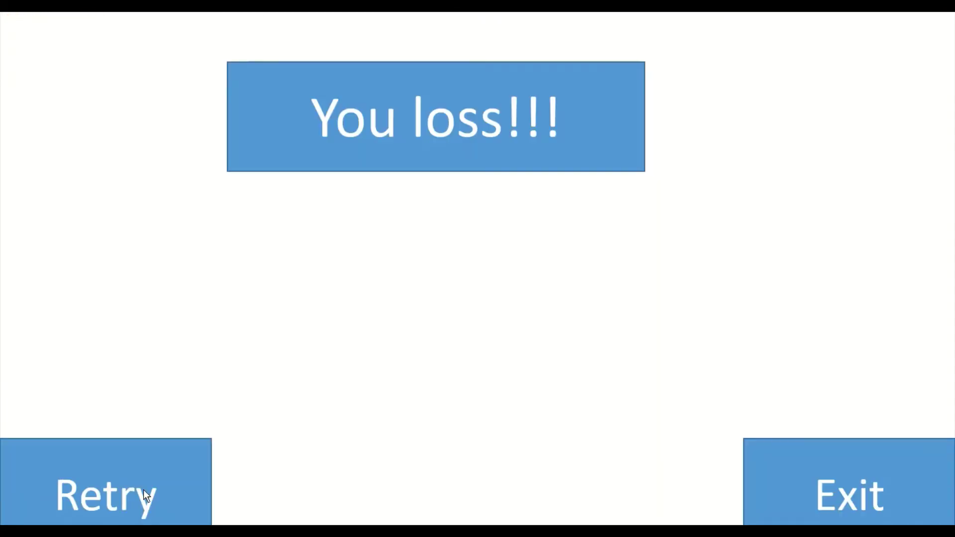
key("Escape")
left_click(359, 60)
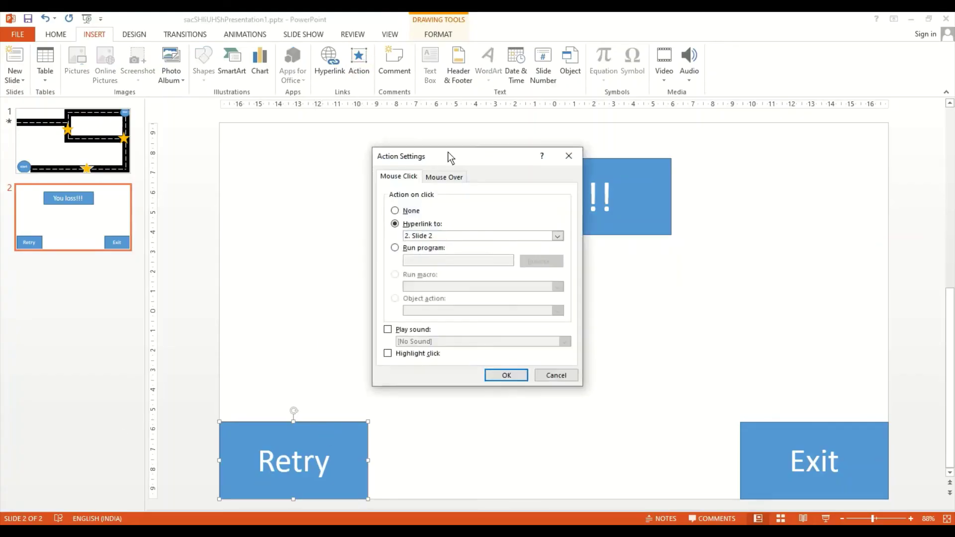
left_click(506, 375)
key("F5")
left_click(95, 331)
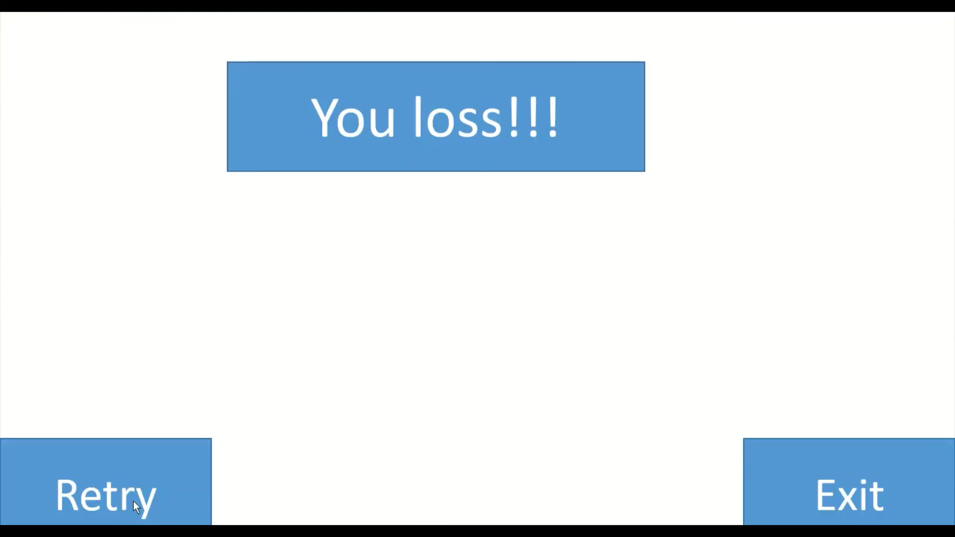
key("Escape")
left_click(73, 141)
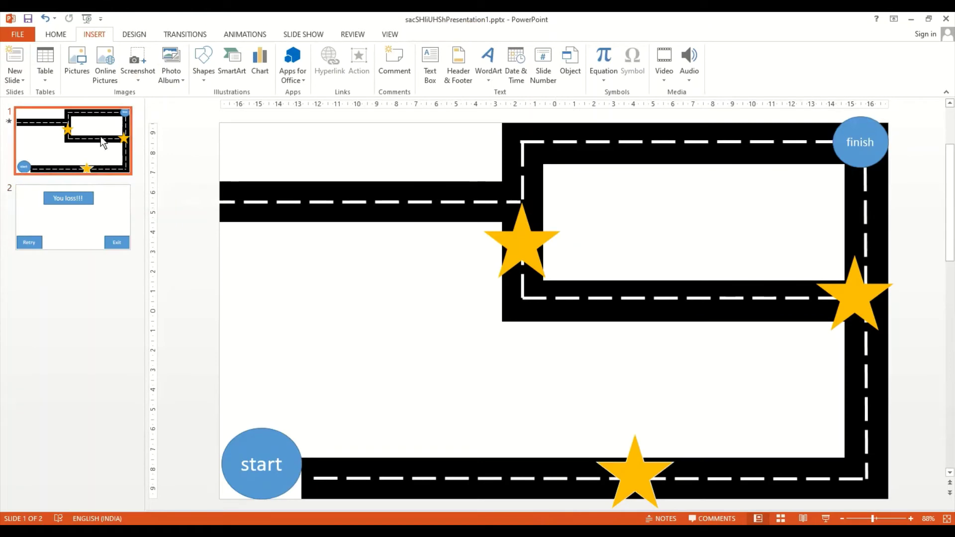
- Duplicate the You loss!!! slide and change its title to 'You win !!!'
right_click(72, 188)
right_click(113, 213)
left_click(145, 268)
left_click(610, 209)
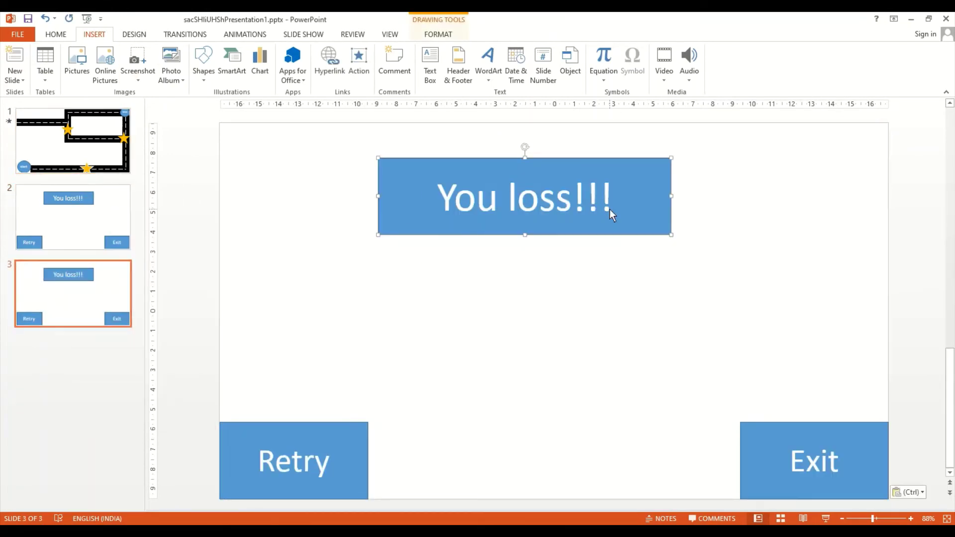
double_click(576, 211)
key("BackSpace")
type("win")
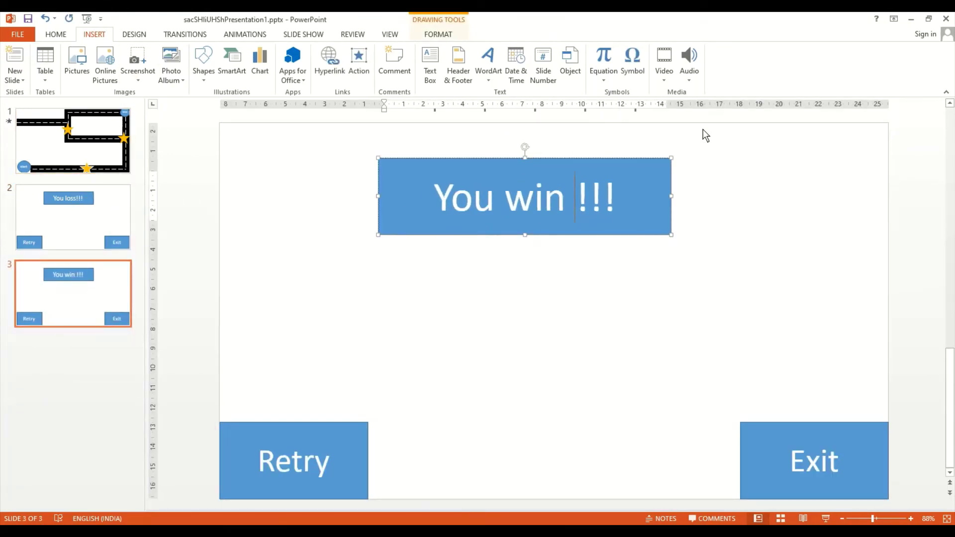
- Hyperlink the maze's finish circle on mouse click to slide 3, the You win !!! slide
left_click(296, 341)
left_click(127, 175)
left_click(860, 142)
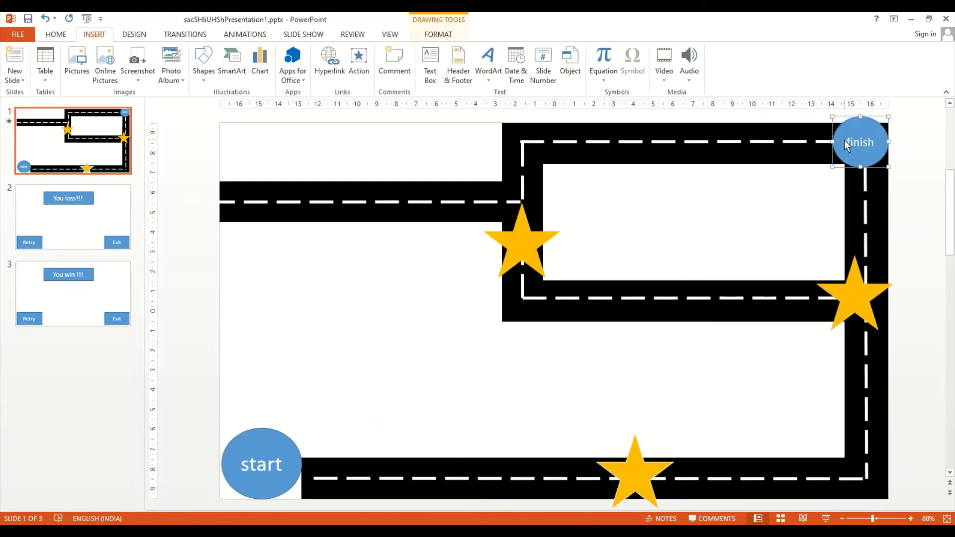
left_click(359, 63)
left_click(395, 223)
left_click(557, 236)
left_click(416, 327)
left_click(373, 230)
left_click(544, 339)
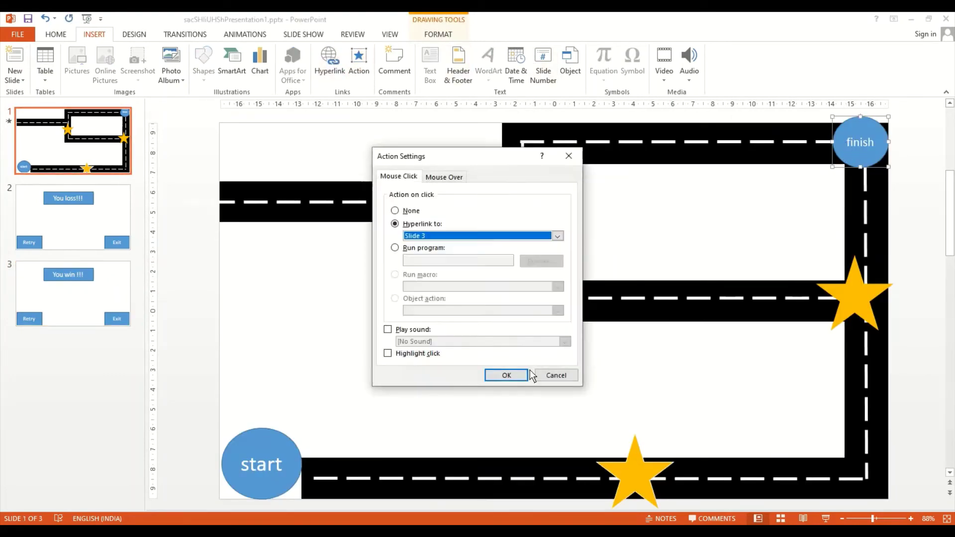
left_click(505, 375)
- Run the slide show several times to test the finish-circle link
left_click(88, 18)
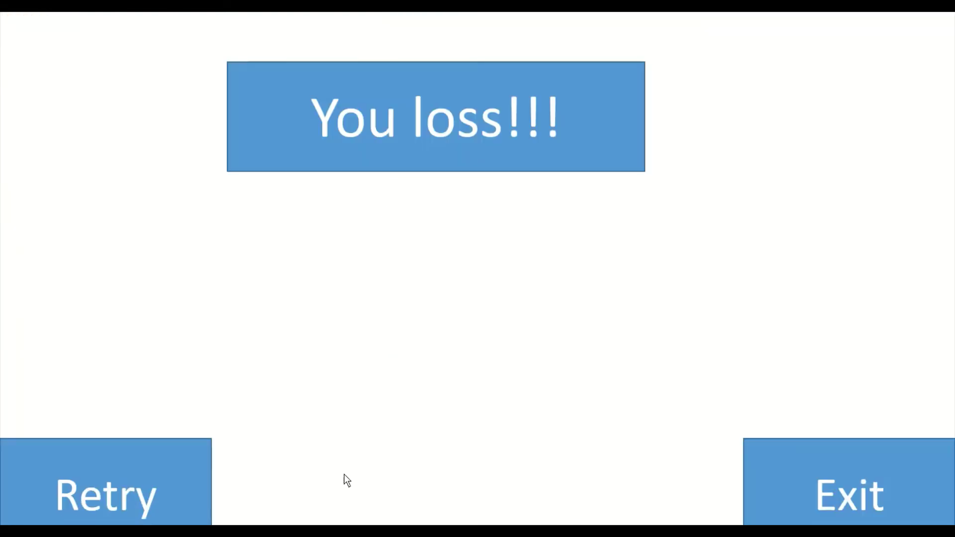
key("Escape")
left_click(87, 19)
key("Escape")
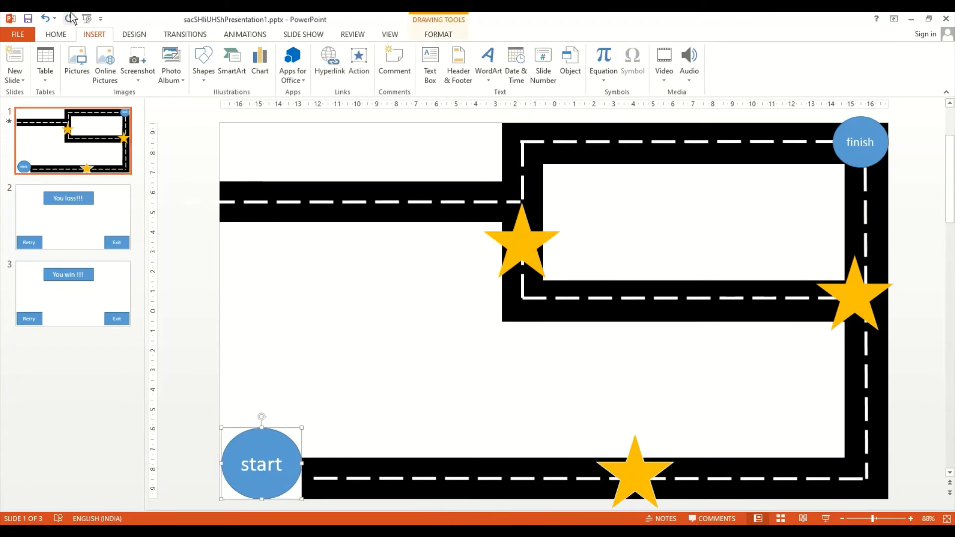
left_click(87, 19)
- Hyperlink the Retry button on the You loss!!! slide to slide 1, then test the slide show
key("Escape")
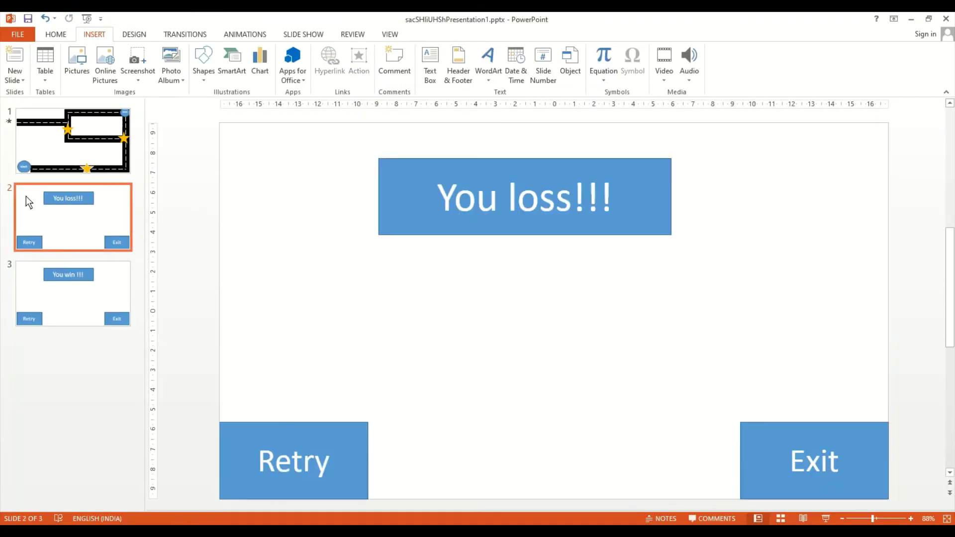
scroll(170, 416, "up", 1)
scroll(318, 444, "down", 1)
left_click(319, 444)
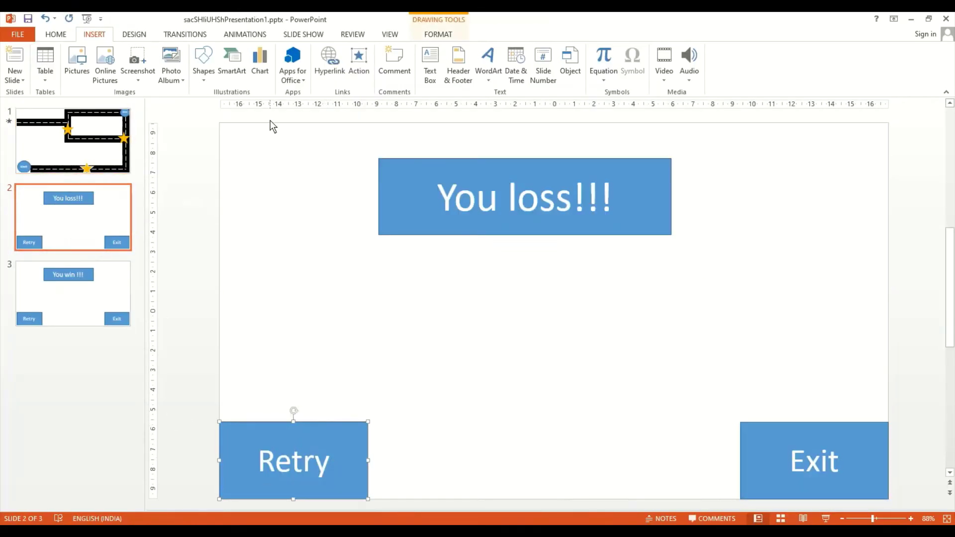
left_click(354, 74)
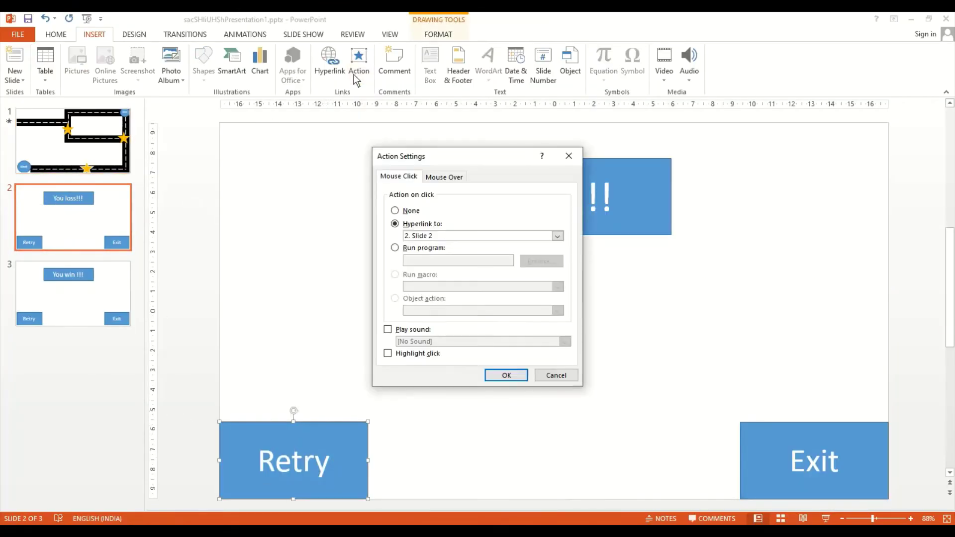
left_click(557, 236)
left_click(448, 330)
left_click(356, 227)
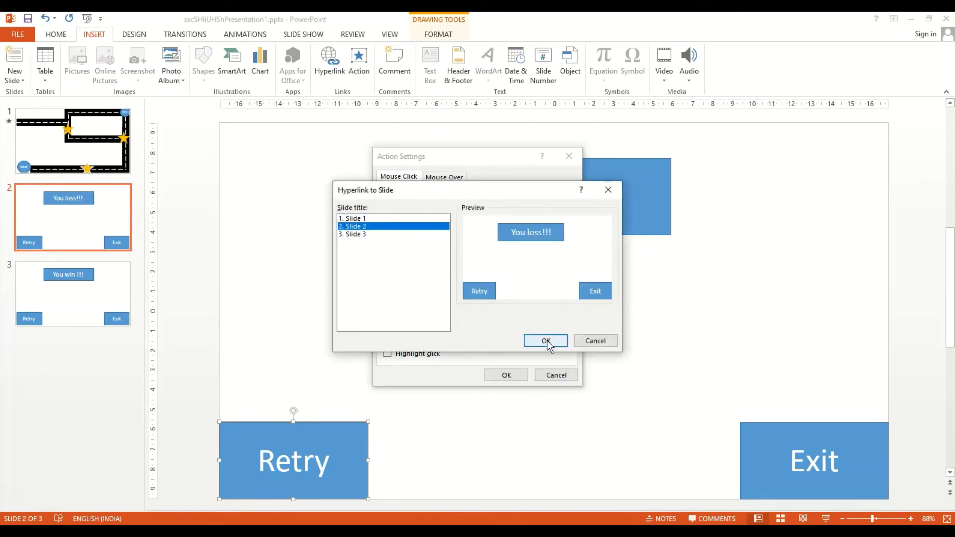
left_click(357, 219)
left_click(546, 341)
left_click(507, 375)
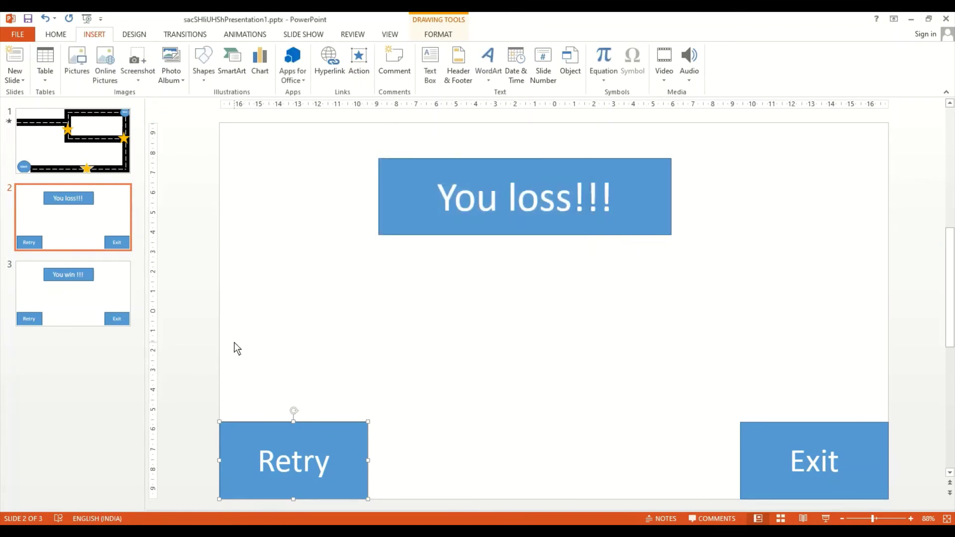
left_click(84, 18)
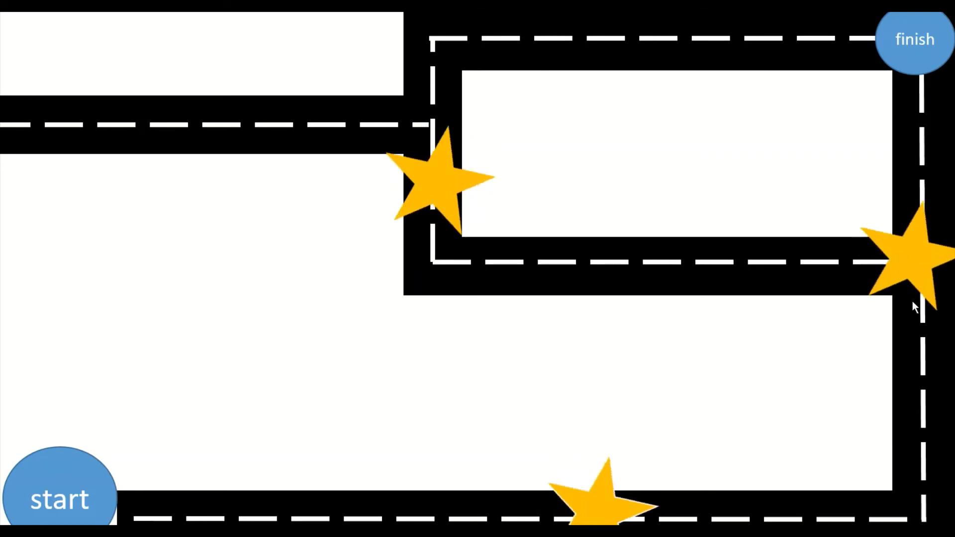
- Check the Exit button's action settings and cancel without changes
key("Escape")
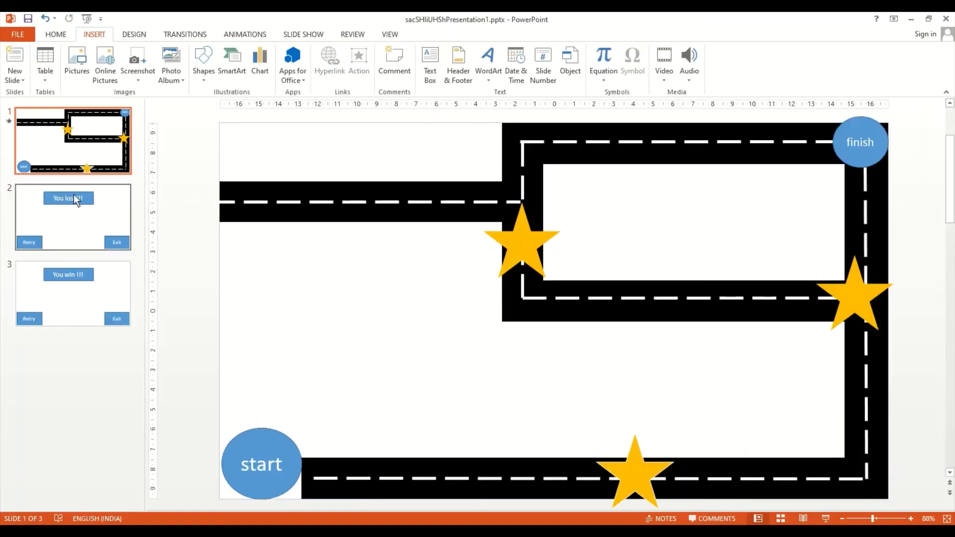
left_click(814, 461)
left_click(359, 62)
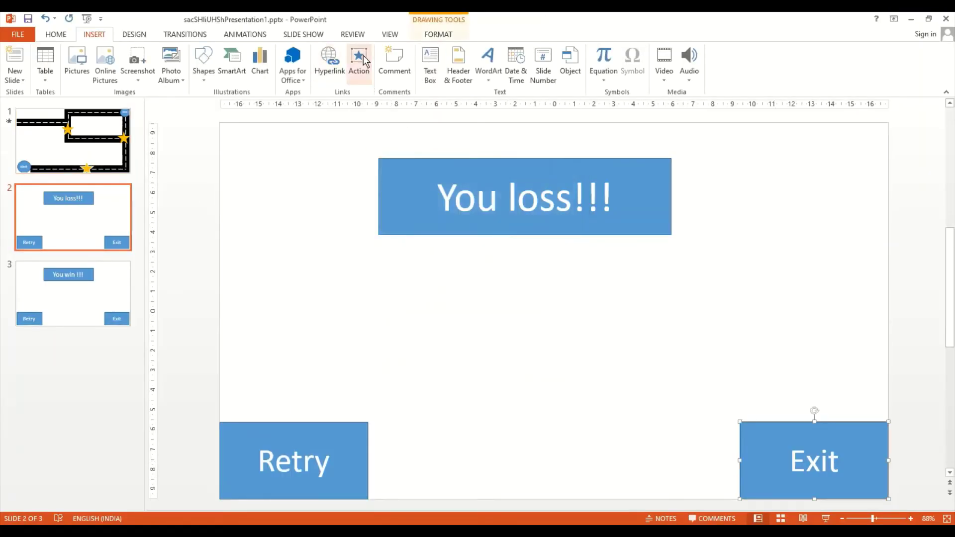
left_click(556, 375)
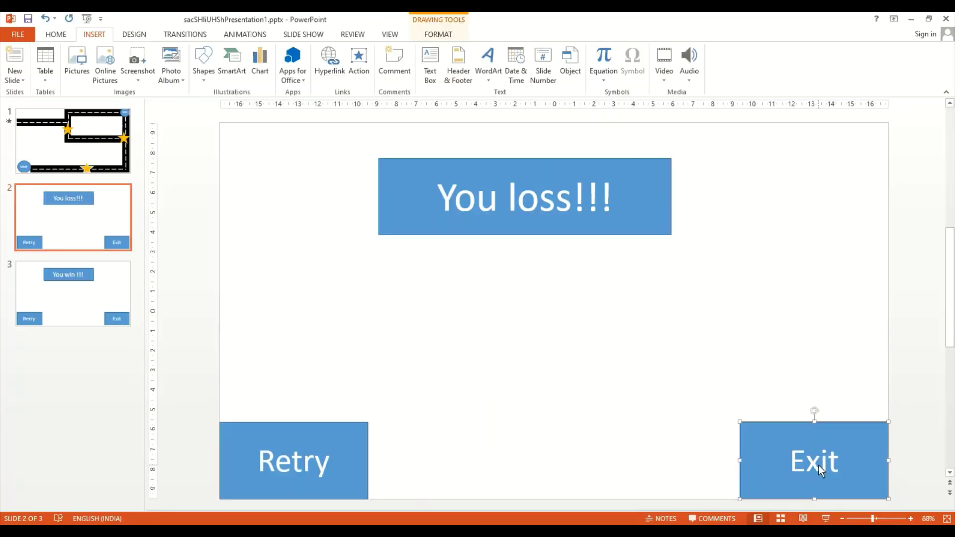
- Replay the slide show, then return to editing the maze slide
left_click(93, 292)
left_click(86, 18)
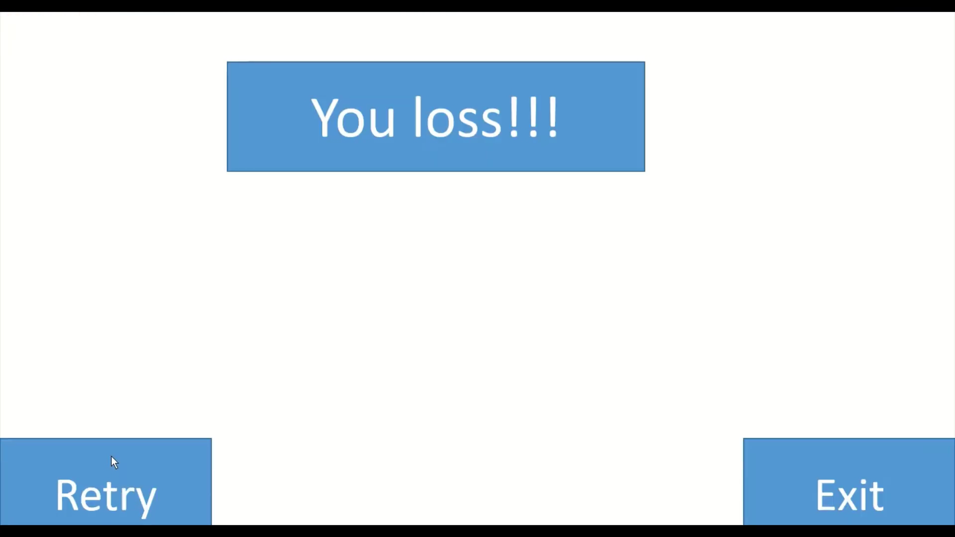
key("Escape")
left_click(99, 159)
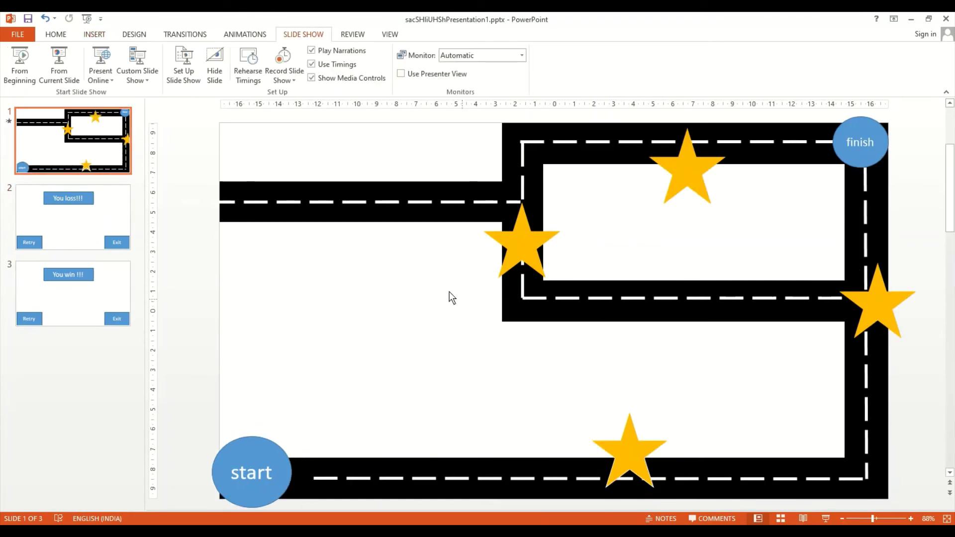
left_click(94, 34)
- Draw a slide-sized rectangle, send it to the back and give it a gold style
left_click(202, 58)
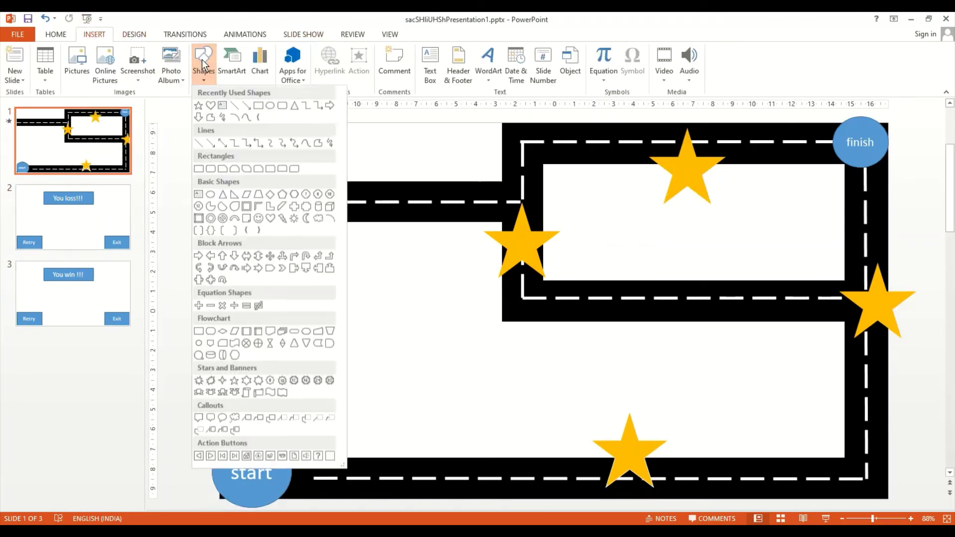
left_click(262, 111)
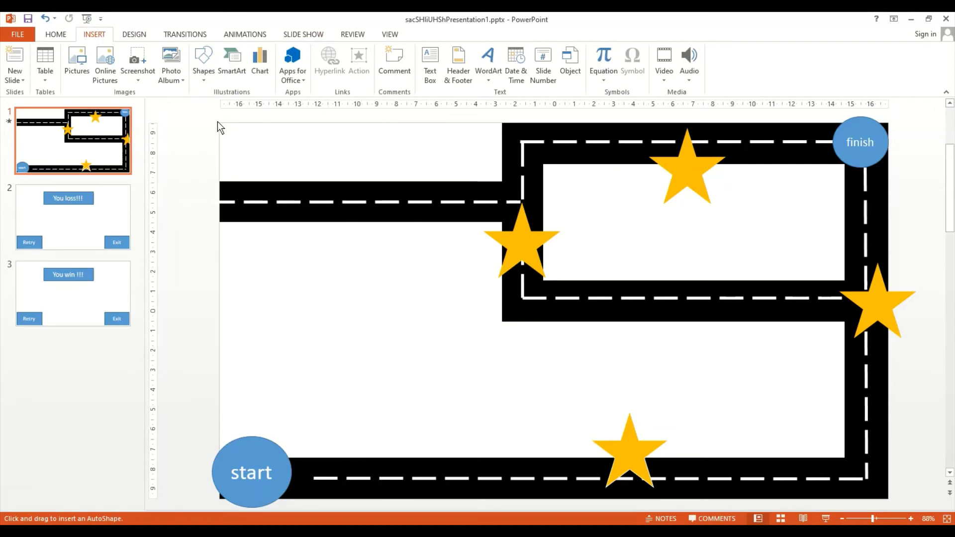
left_click_drag(217, 122, 894, 500)
right_click(605, 306)
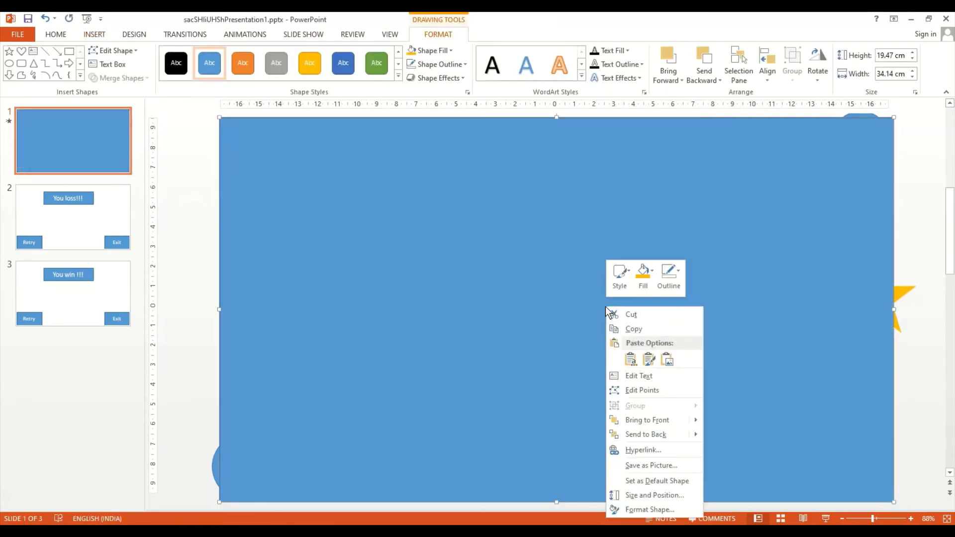
left_click(670, 434)
left_click(310, 63)
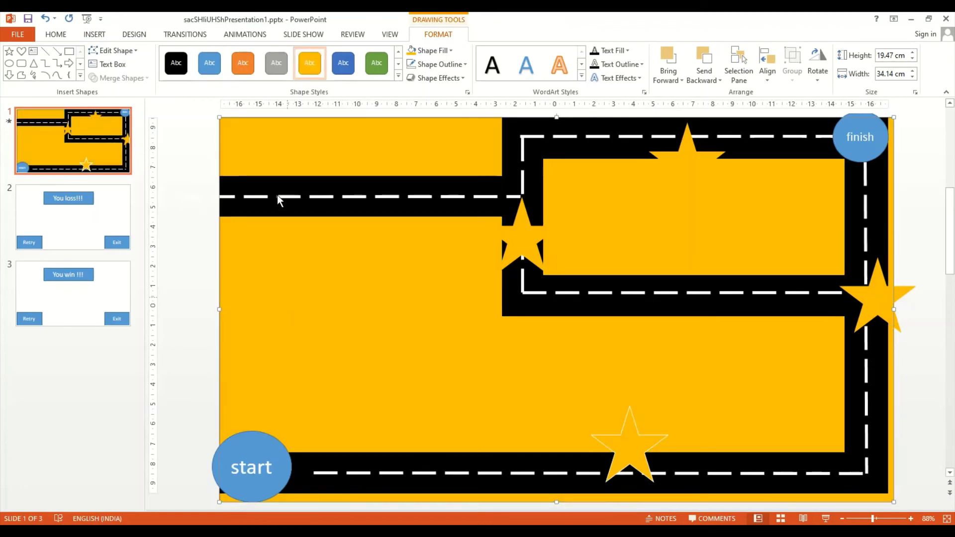
- Make hovering over the rectangle link to slide 2, the You loss!!! slide
left_click(95, 34)
left_click(359, 62)
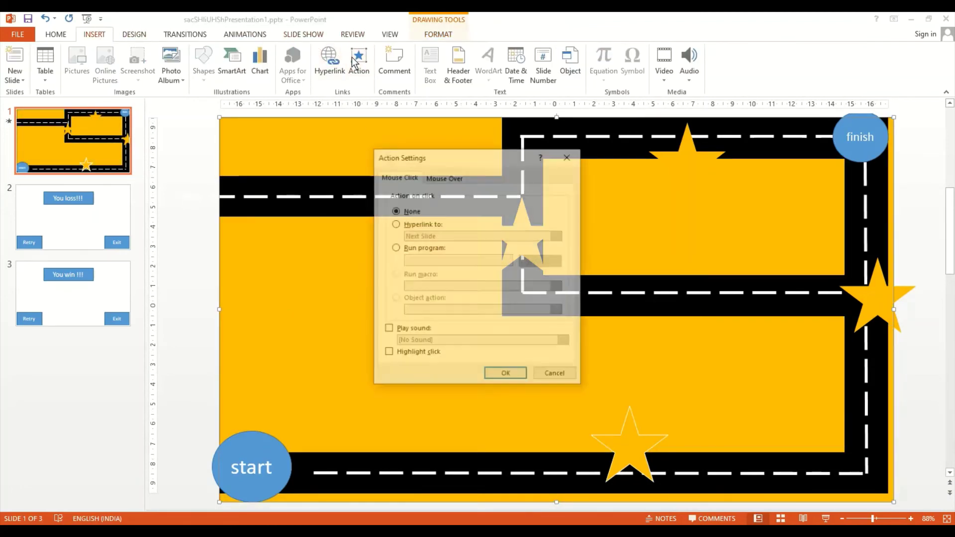
left_click(449, 177)
left_click(395, 223)
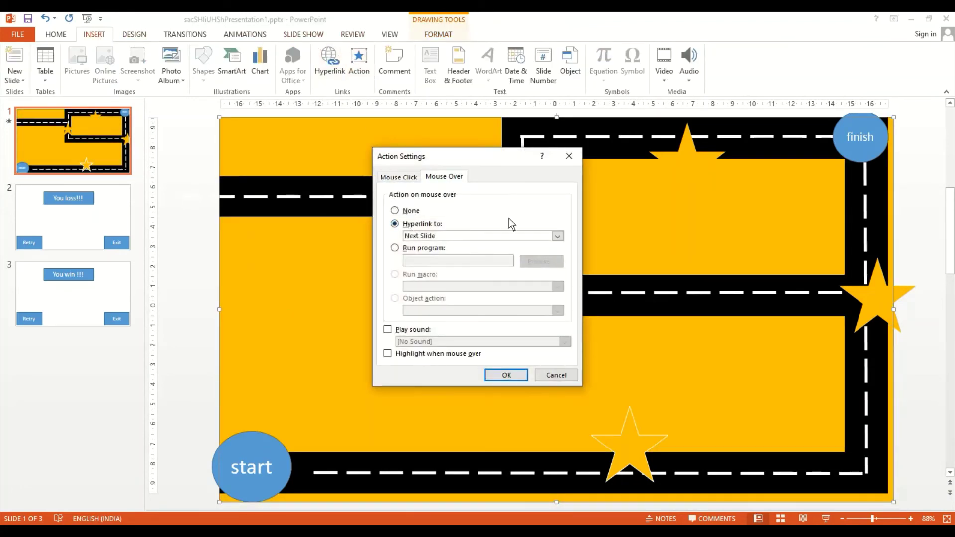
left_click(558, 235)
left_click(531, 329)
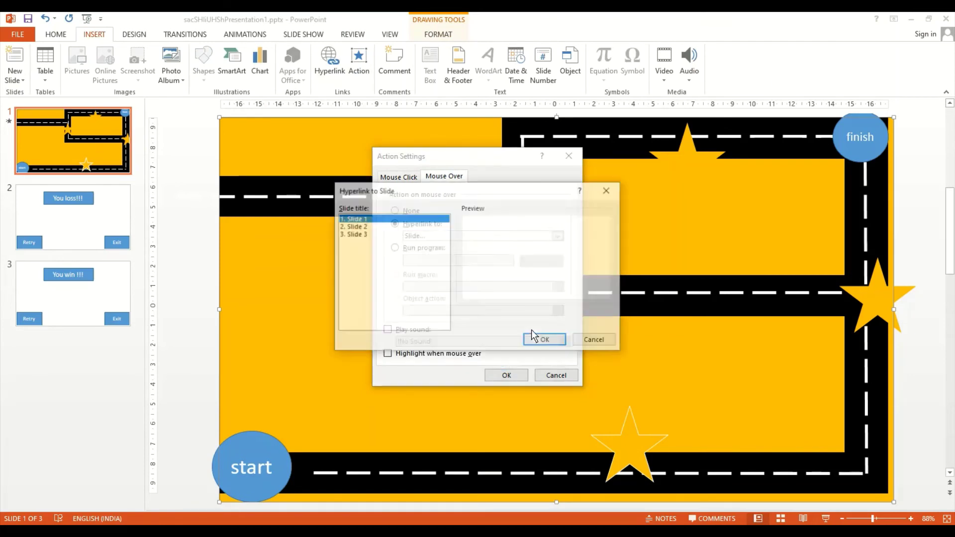
left_click(361, 226)
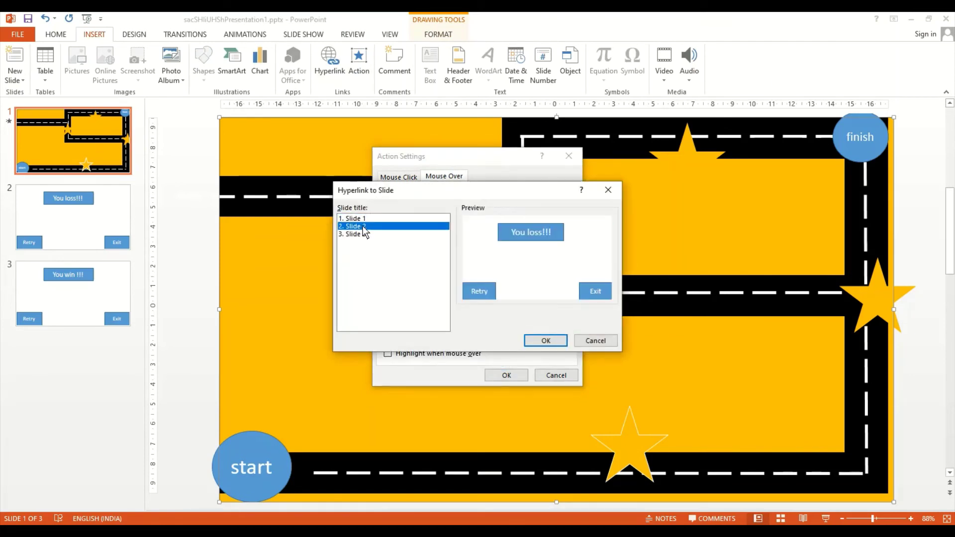
left_click(546, 341)
left_click(513, 375)
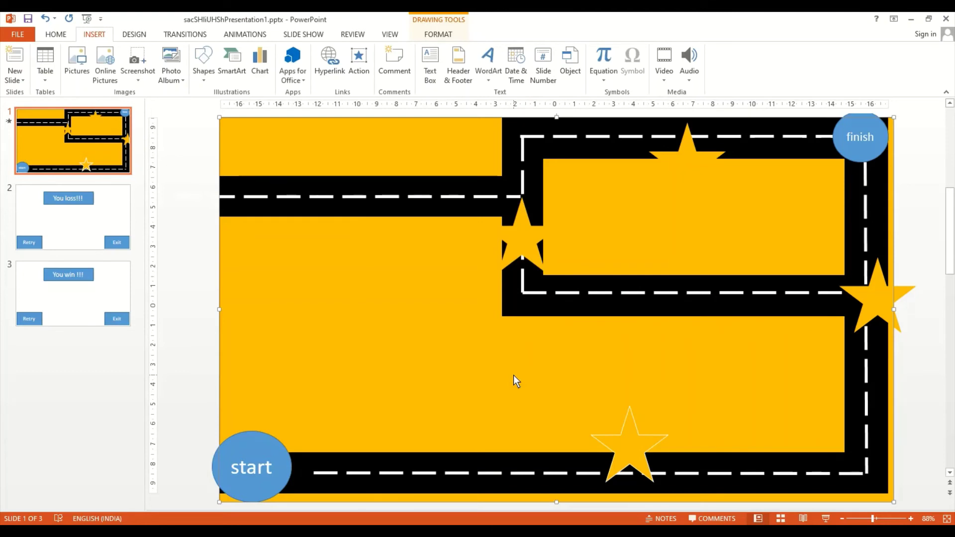
- Select the left, top, right and bottom stars and fill them yellow
left_click(519, 240)
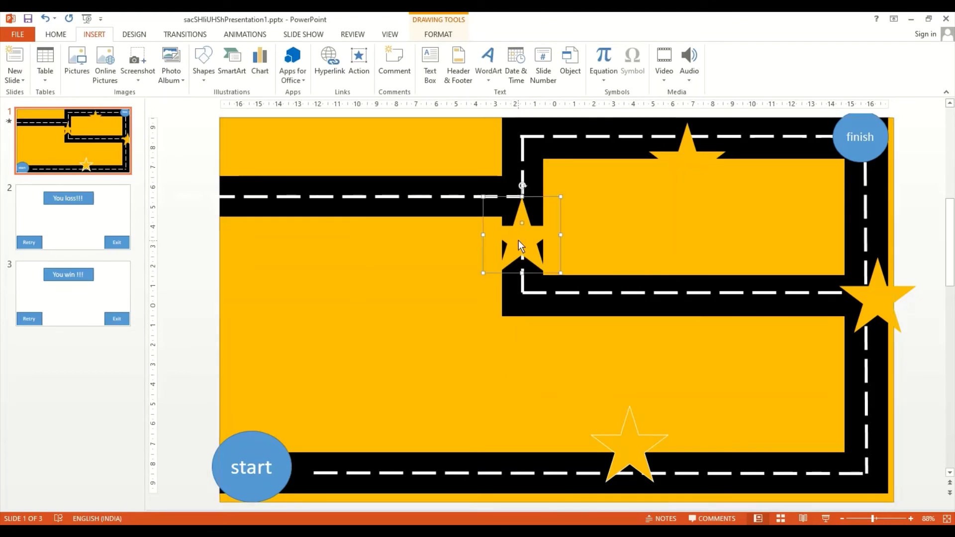
left_click(693, 160, "shift")
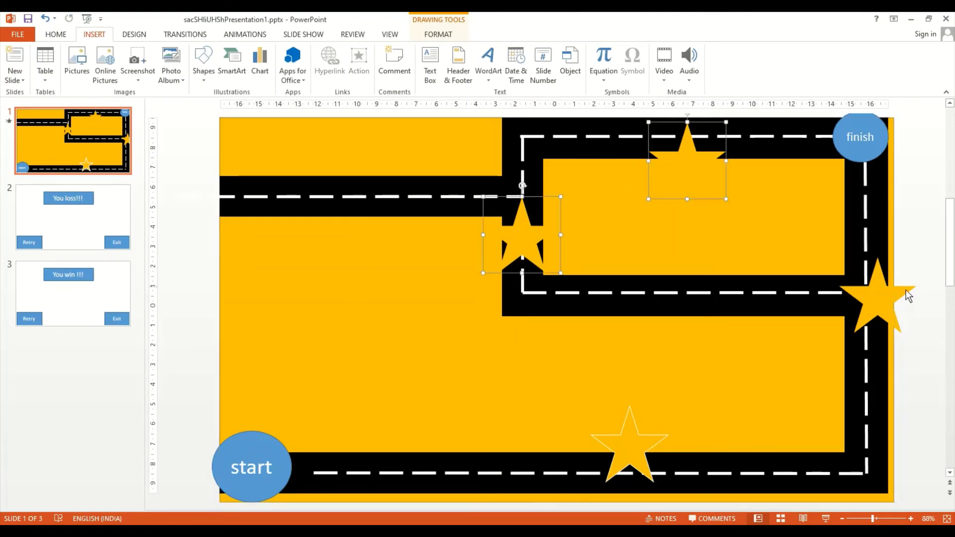
left_click(878, 295, "shift")
left_click(632, 455, "shift")
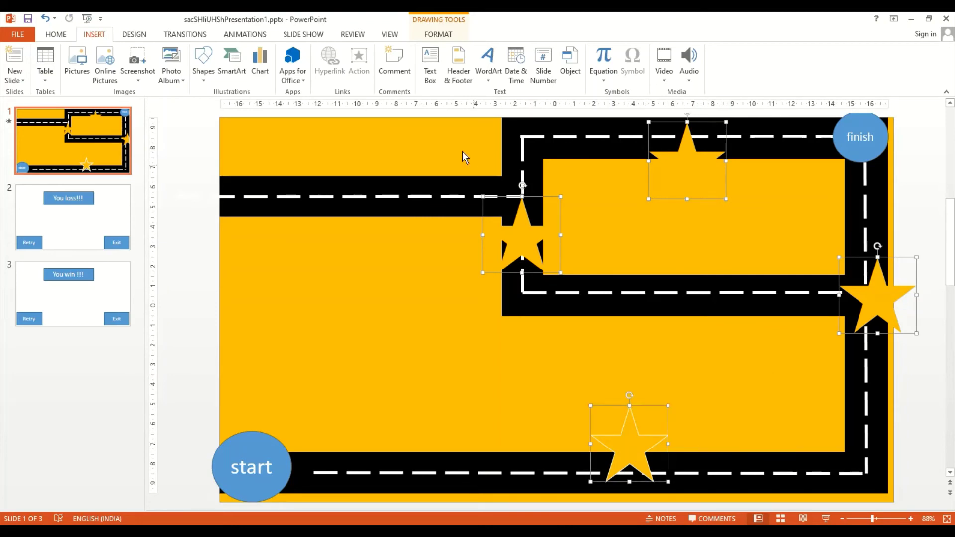
left_click(438, 34)
left_click(429, 50)
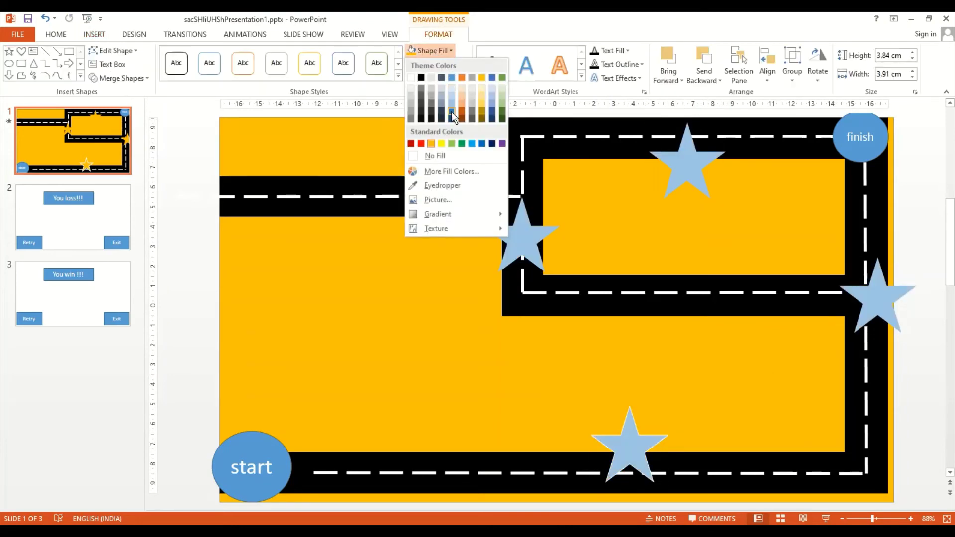
left_click(442, 145)
left_click(396, 345)
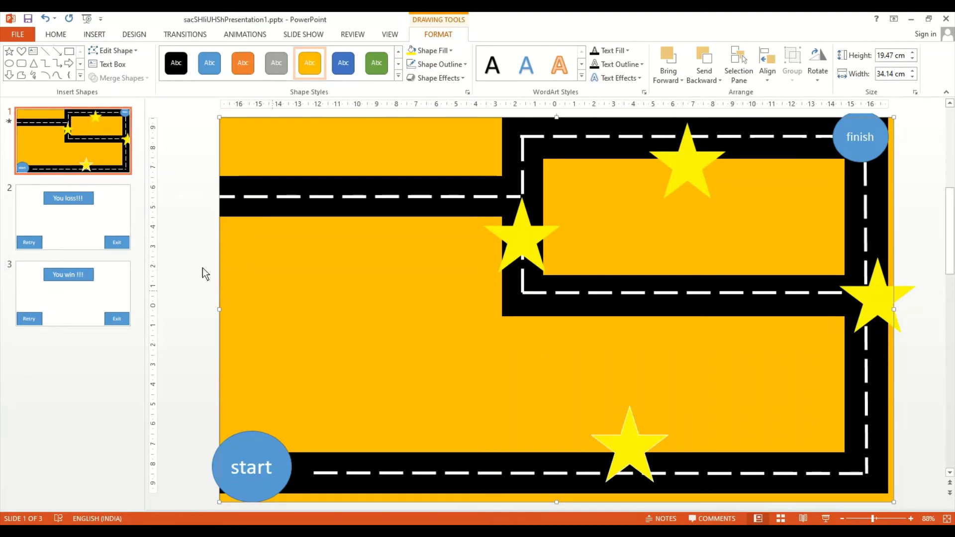
- Add a square, stretch it into a narrow vertical bar and make it black
left_click(79, 75)
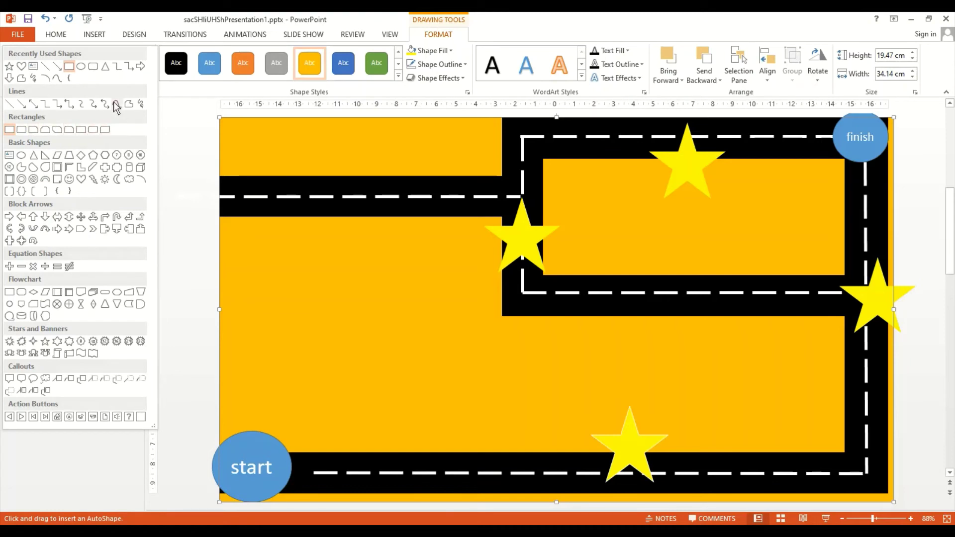
left_click(313, 216)
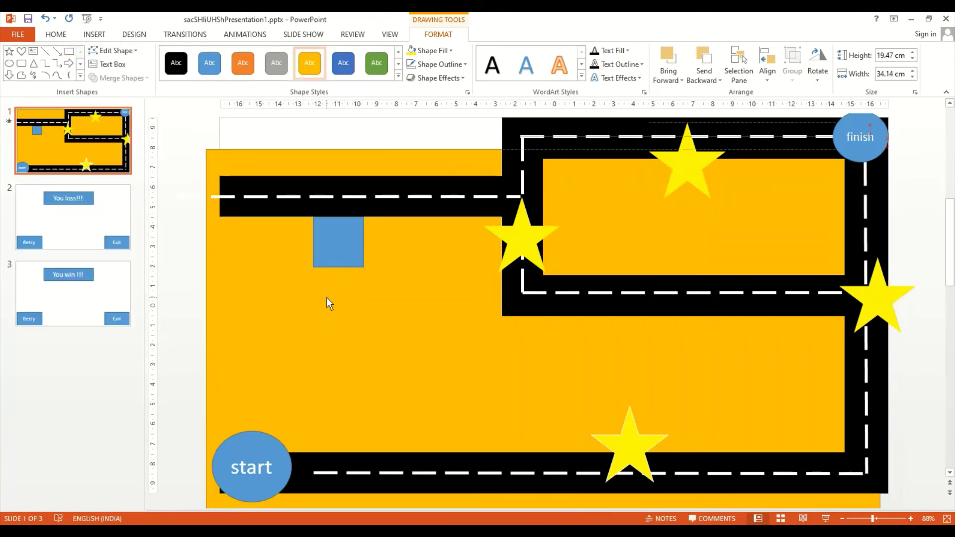
left_click_drag(338, 268, 343, 452)
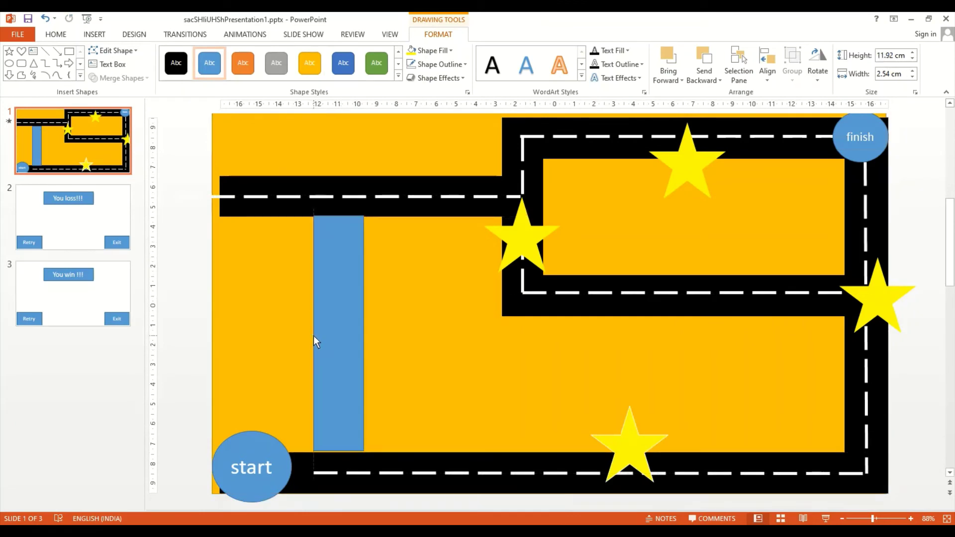
left_click_drag(313, 334, 322, 333)
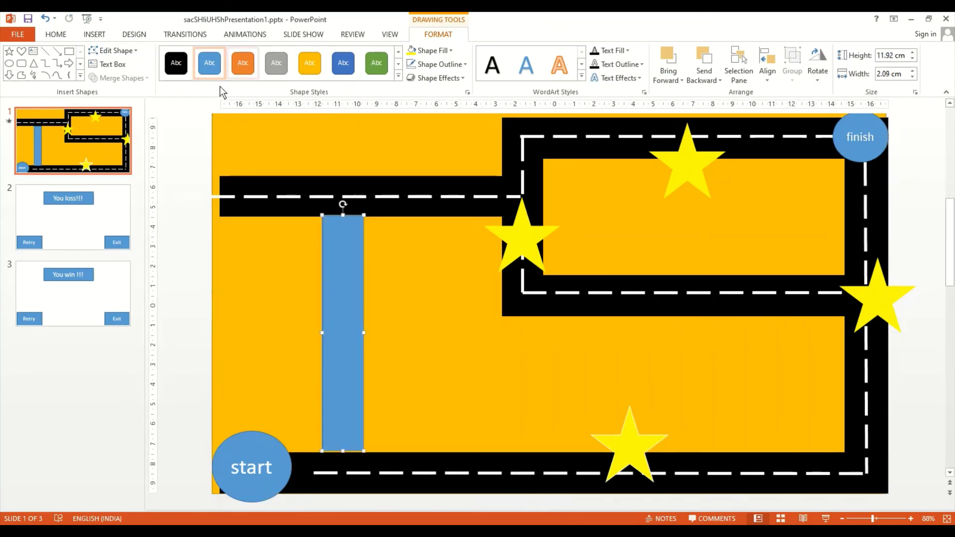
left_click(175, 68)
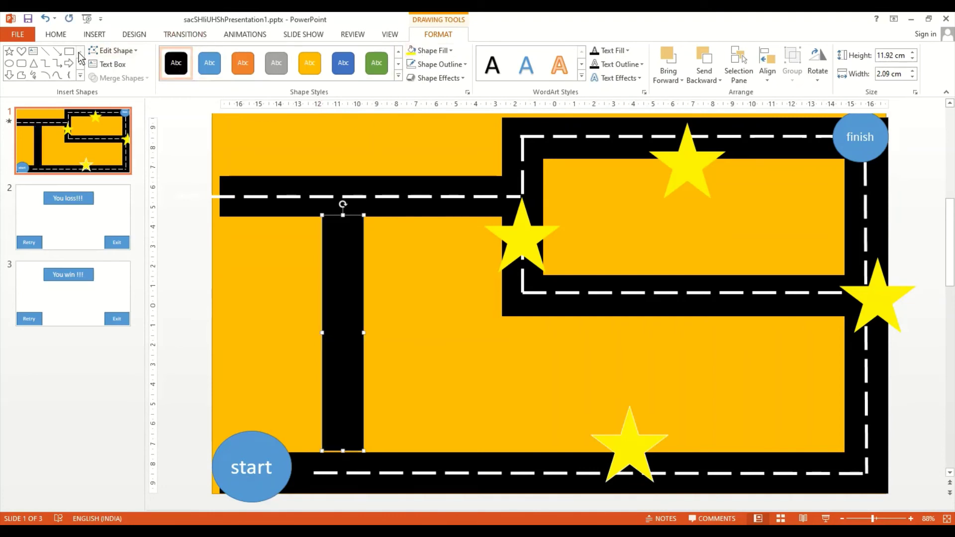
- Draw a white, 4½ pt, long-dash centre line down the new vertical road
left_click(45, 52)
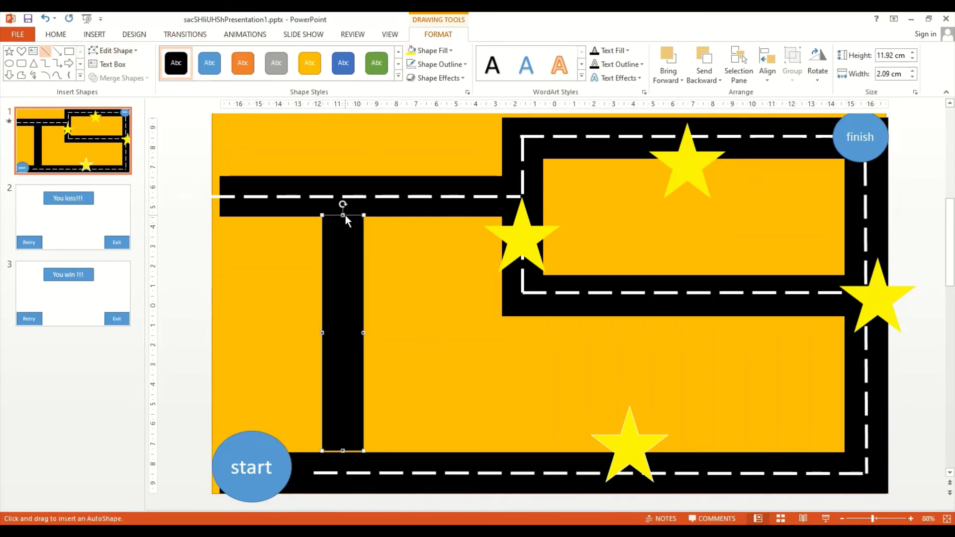
mouse_move(345, 215)
left_mouse_down()
mouse_move(352, 416)
mouse_move(343, 451)
left_mouse_up()
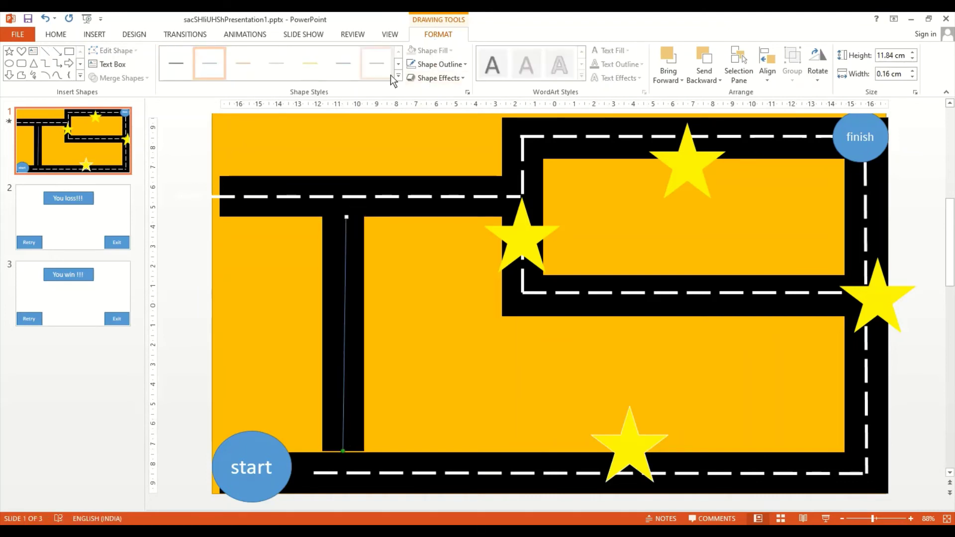
left_click(460, 67)
left_click(411, 91)
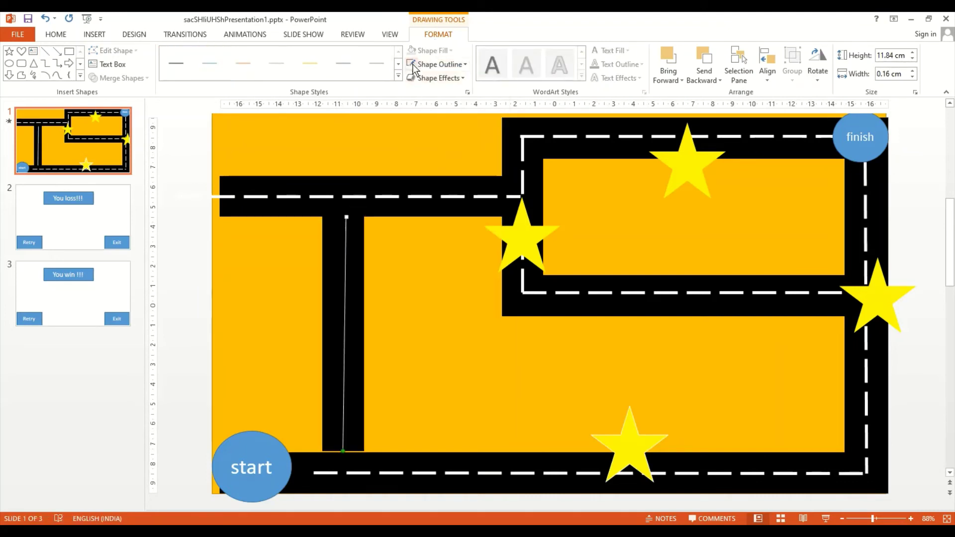
left_click(429, 65)
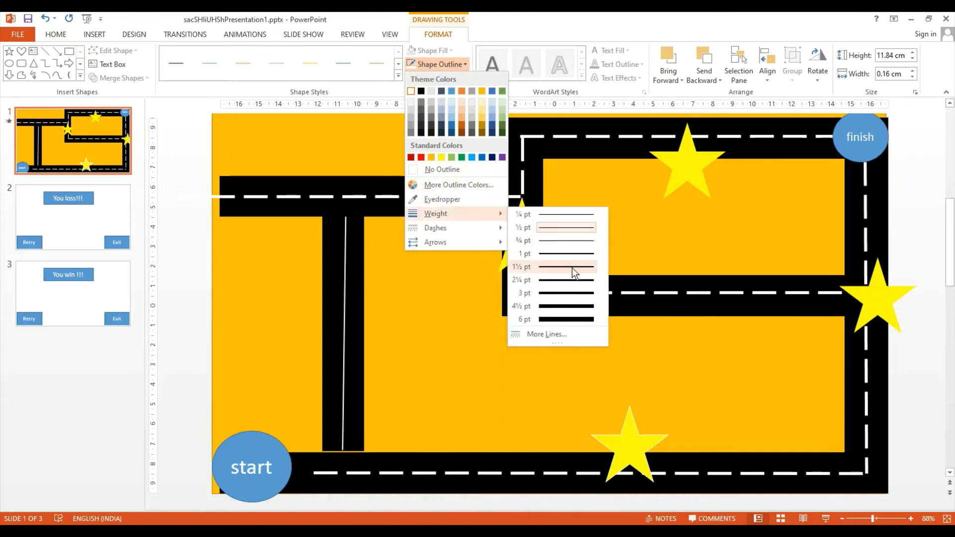
left_click(573, 301)
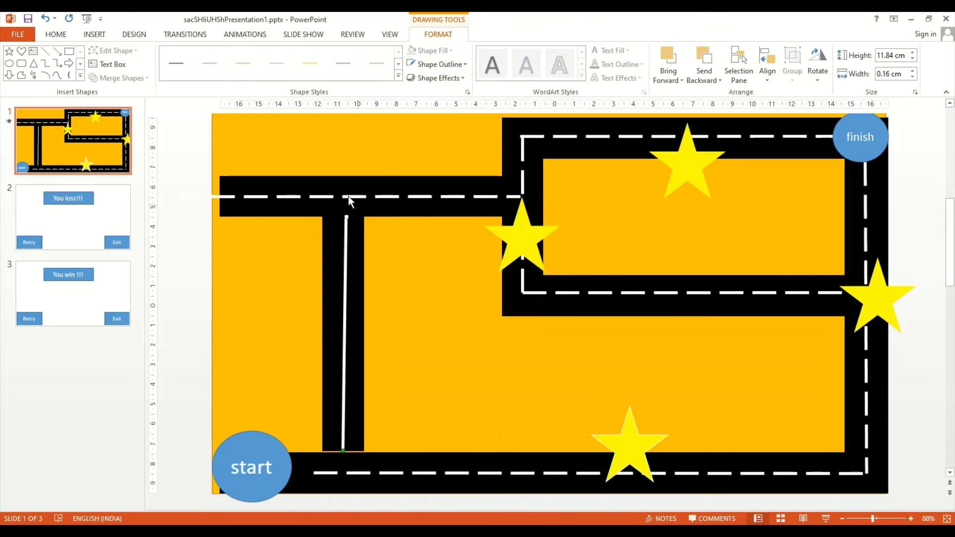
left_click(448, 64)
mouse_move(436, 228)
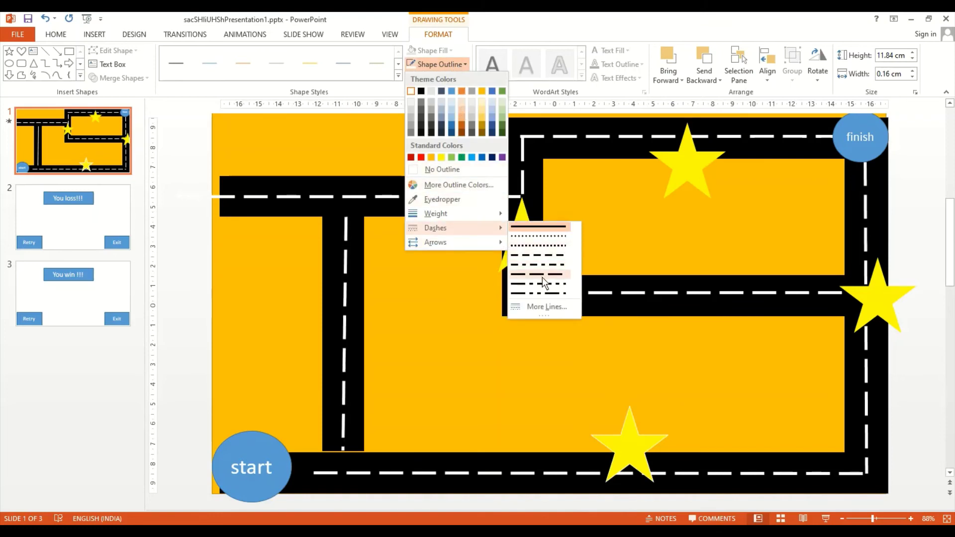
left_click(529, 254)
left_click(397, 306)
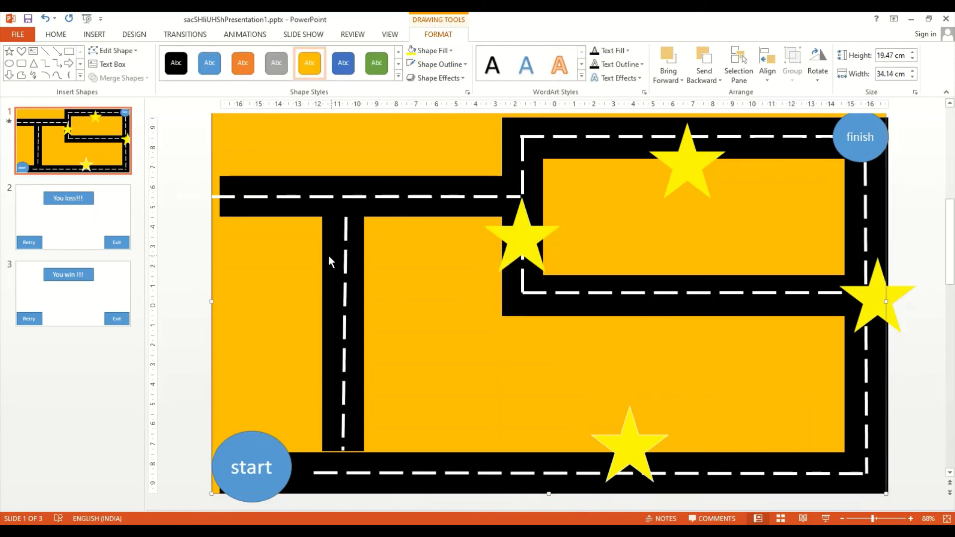
- Copy the left yellow star onto the vertical road and test the slide show
left_click(523, 253)
mouse_move(524, 253)
left_mouse_down()
mouse_move(338, 269)
mouse_move(372, 330)
left_mouse_up()
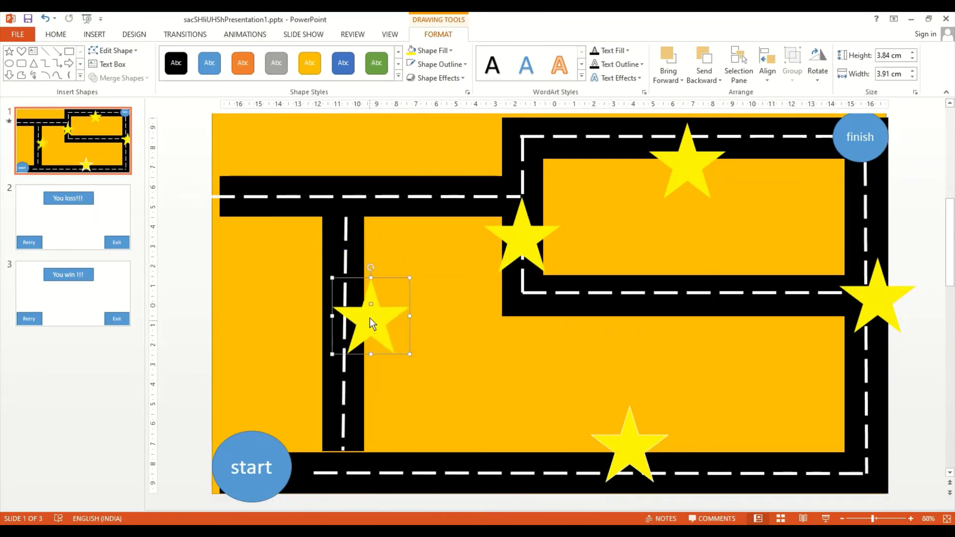
left_click(288, 273)
left_click(385, 318)
left_click_drag(385, 319, 383, 319)
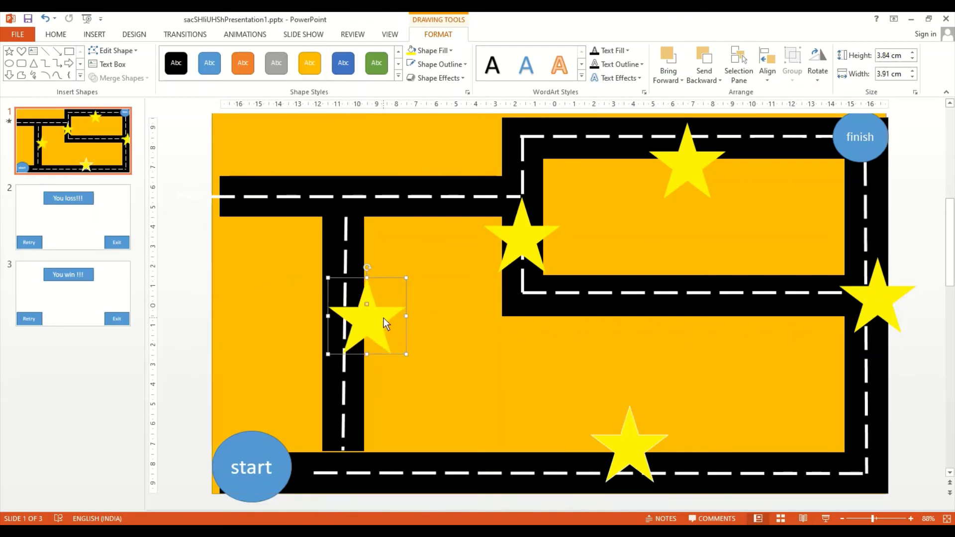
left_click(87, 19)
- End the test run and stretch the vertical road down to meet the bottom road
left_click(50, 513)
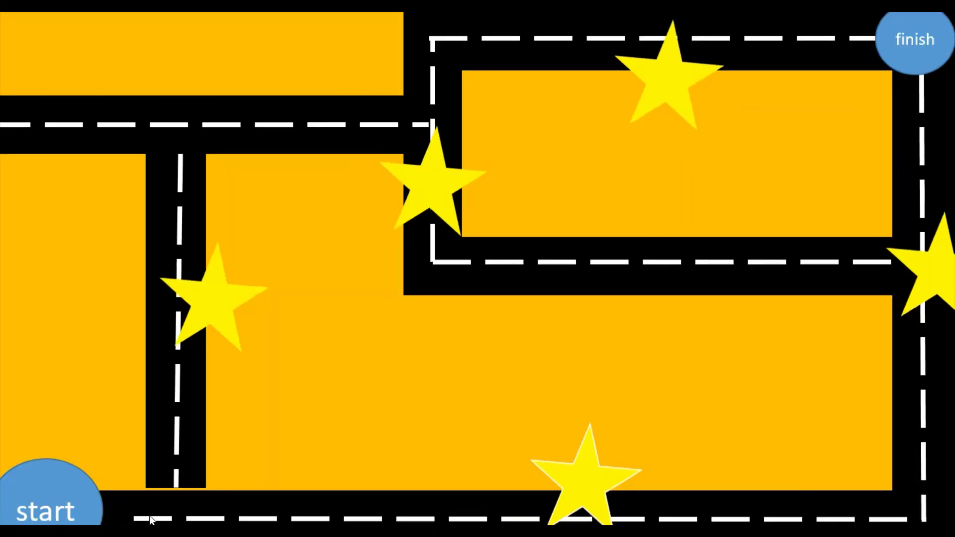
key("Escape")
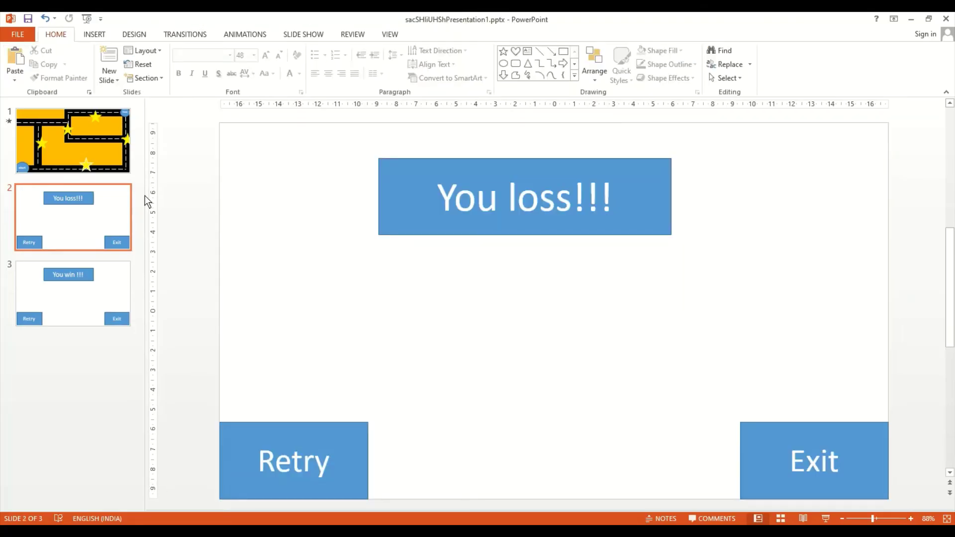
left_click(119, 164)
left_click(363, 443)
left_click_drag(343, 458, 343, 463)
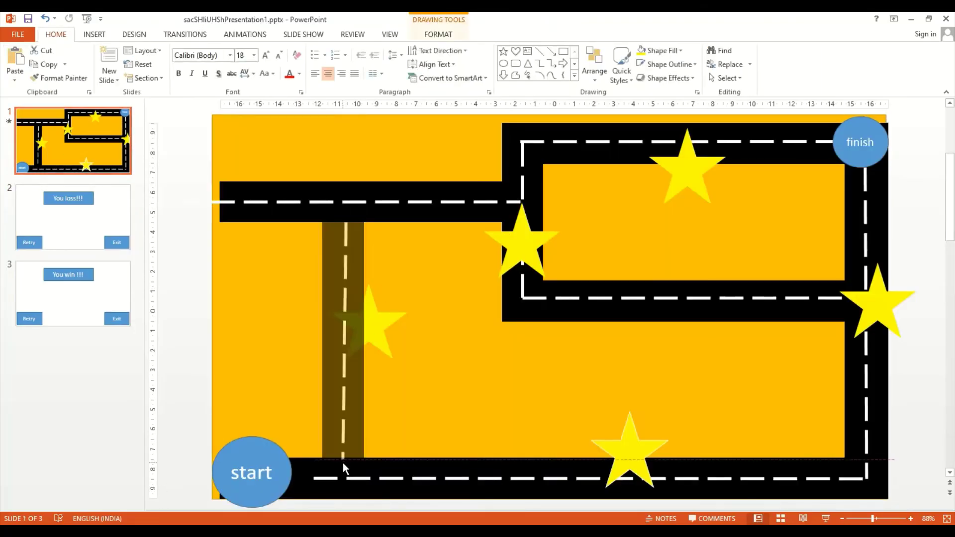
- Play the maze and You loss!!! slides again, then insert a new slide after the maze
left_click(90, 19)
left_click(46, 507)
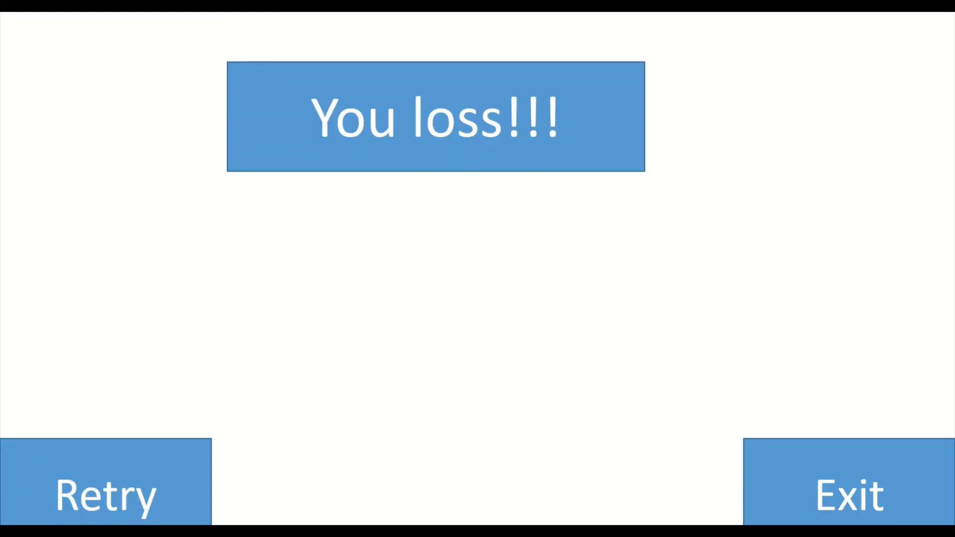
key("minus")
left_click(200, 121)
left_click(148, 500)
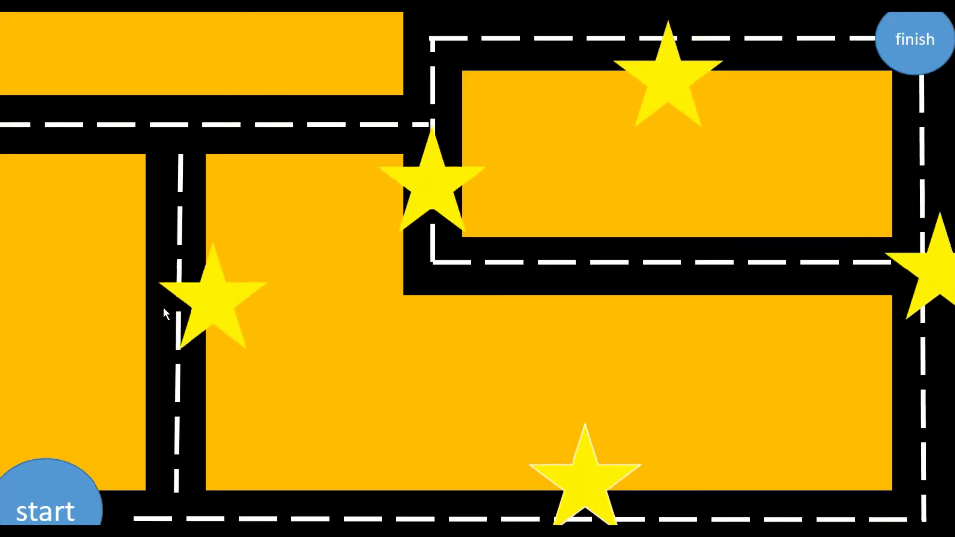
key("Escape")
left_click(109, 59)
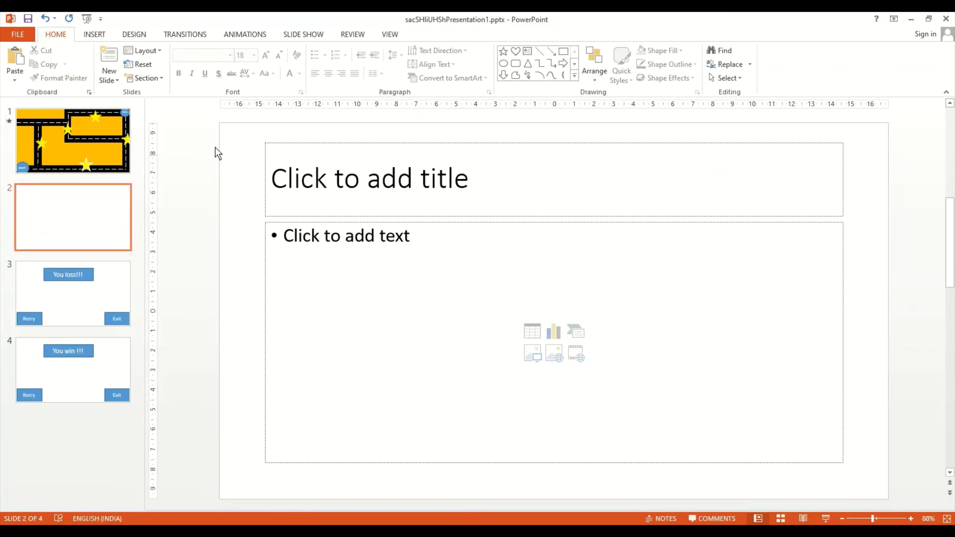
- Delete the new slide's placeholders and move the blank slide before the maze
left_click_drag(215, 147, 935, 507)
key("Delete")
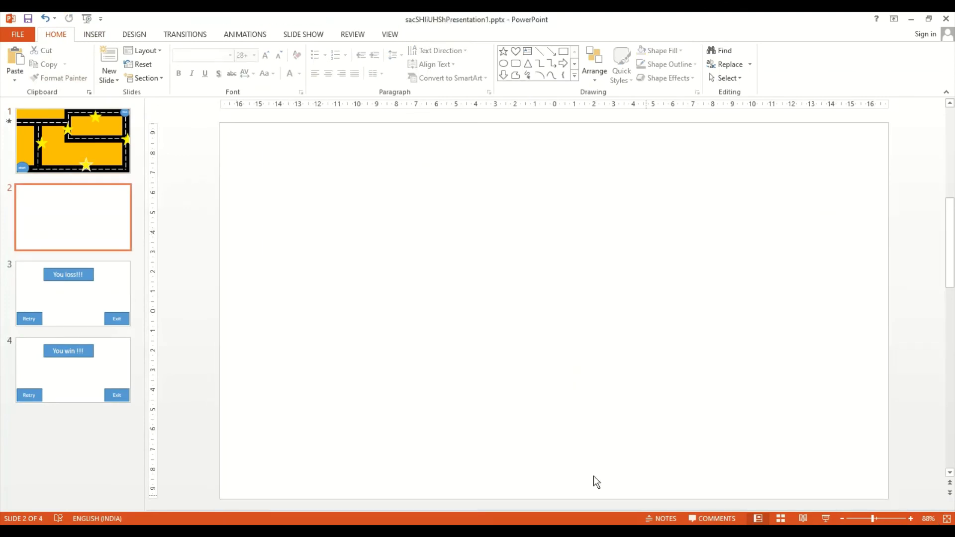
left_click_drag(124, 249, 98, 141)
- Paste a copy of the start circle onto the blank first slide and play from the beginning
left_click(83, 195)
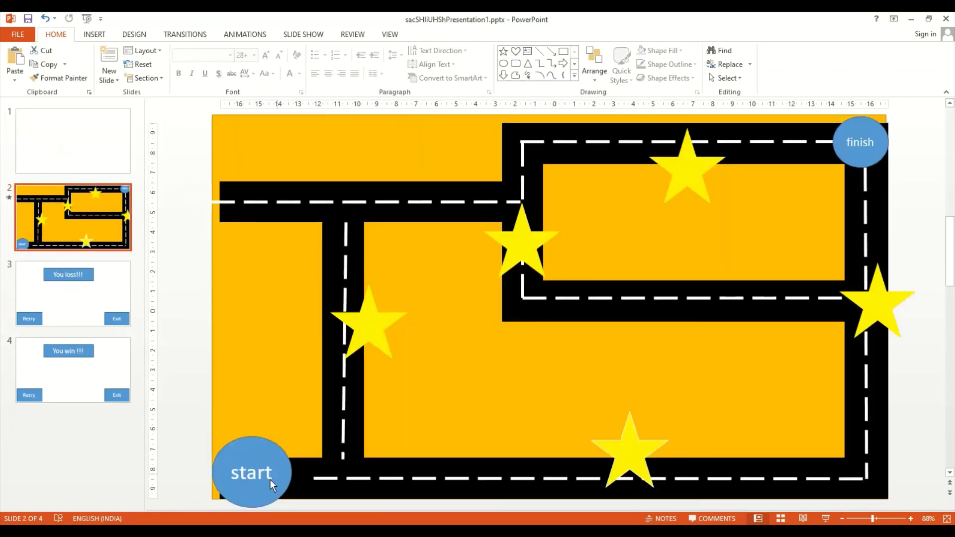
left_click(269, 485)
left_click(50, 151)
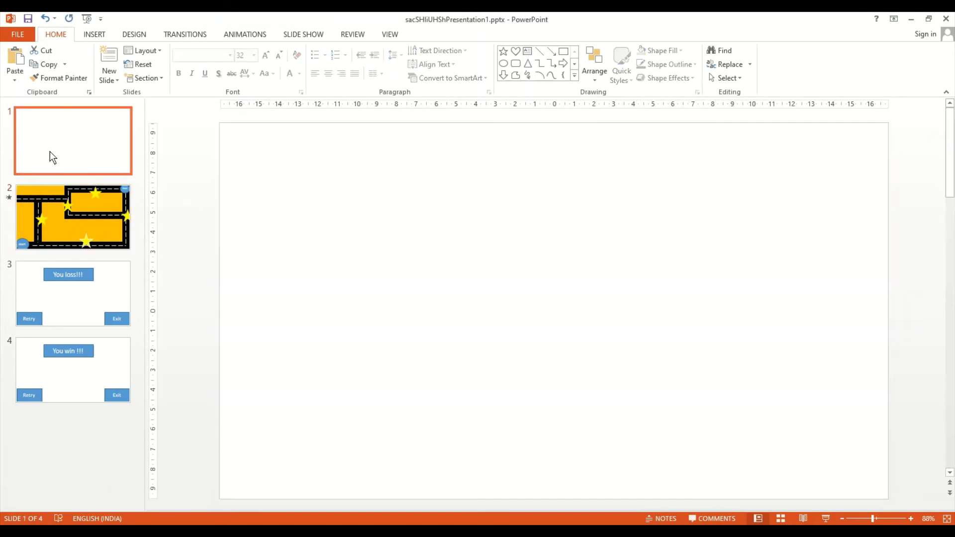
key("Return")
key("Delete")
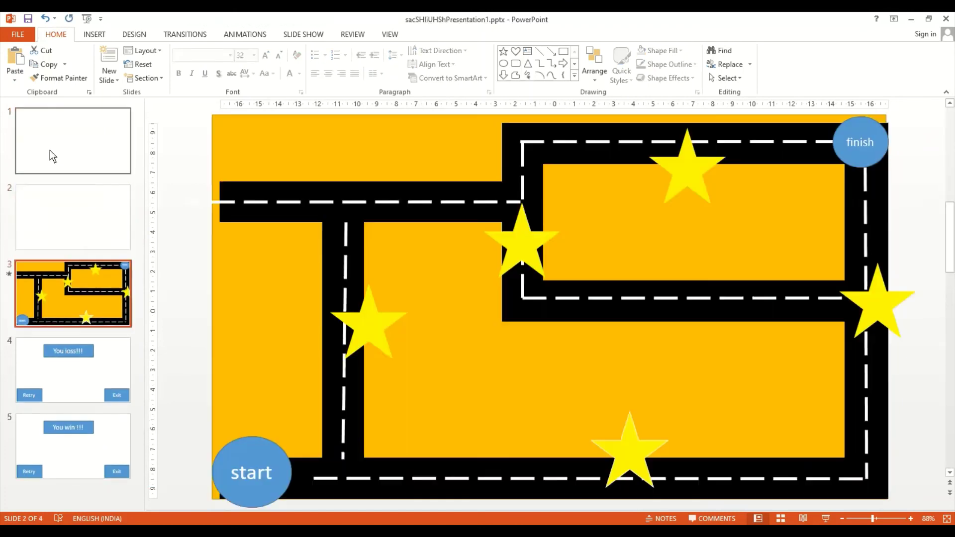
left_click(90, 147)
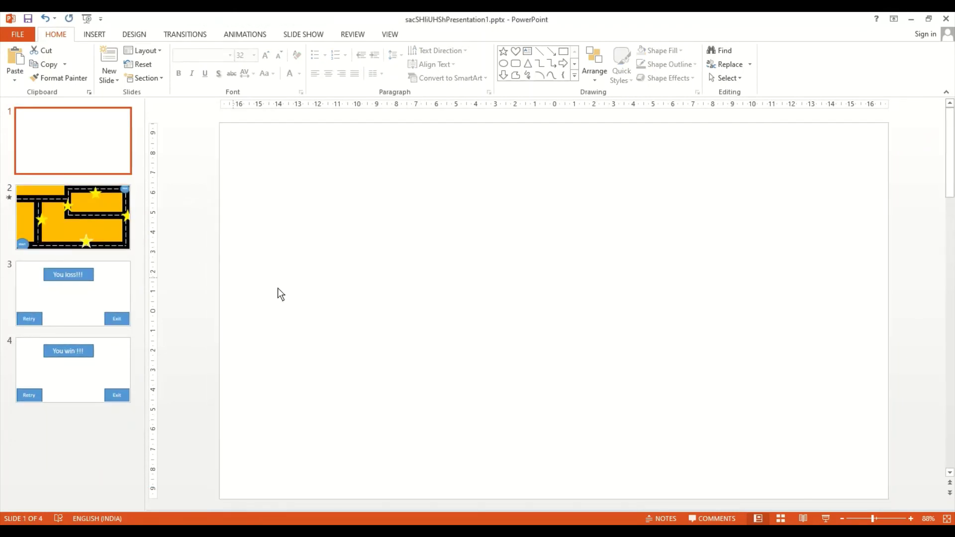
key("ctrl+v")
left_click(297, 297)
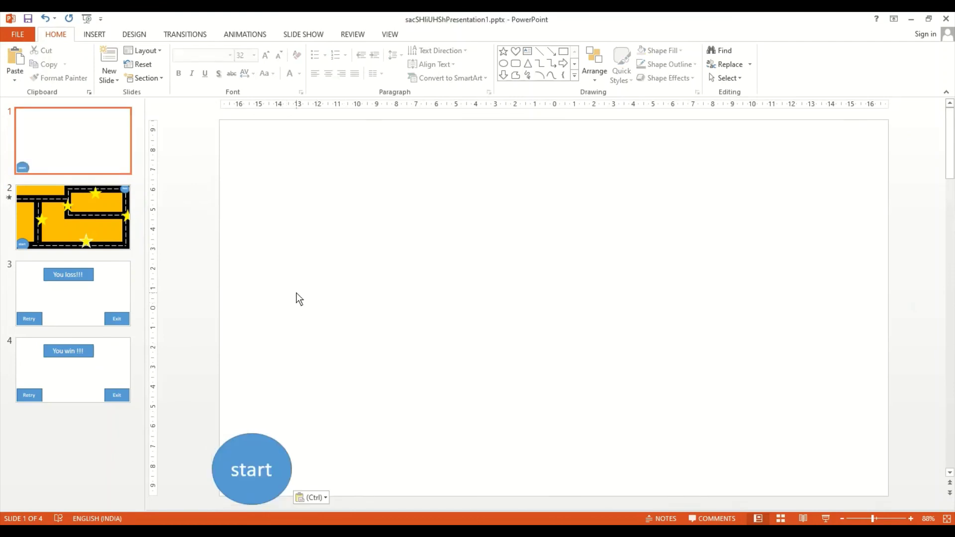
left_click(86, 18)
left_click(28, 501)
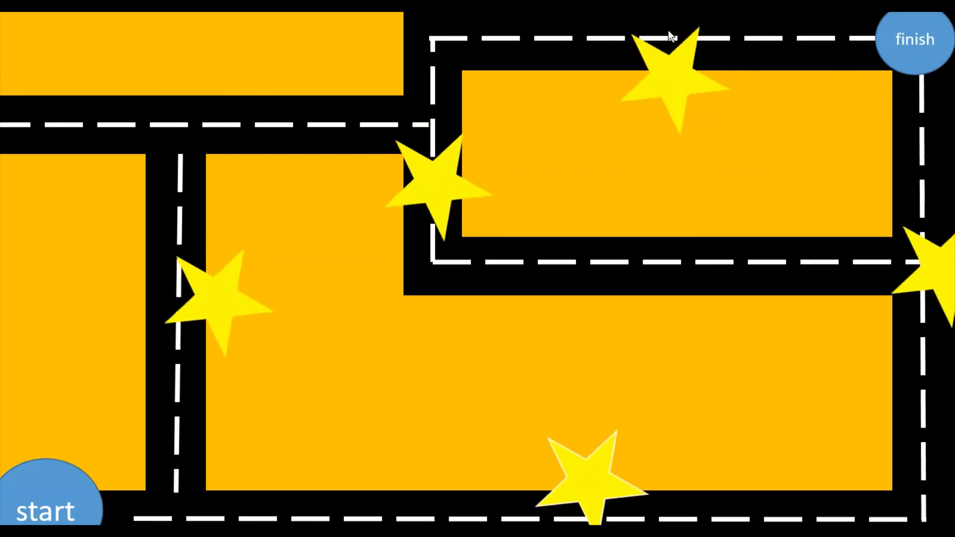
- Reach the finish circle to see You win !!!, view You loss!!!, then end the show
left_click(904, 41)
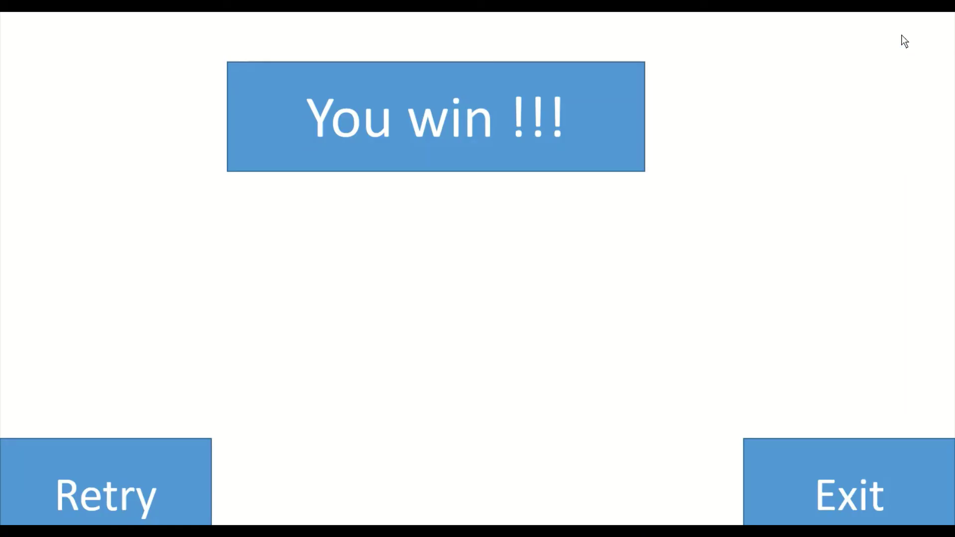
left_click(338, 428)
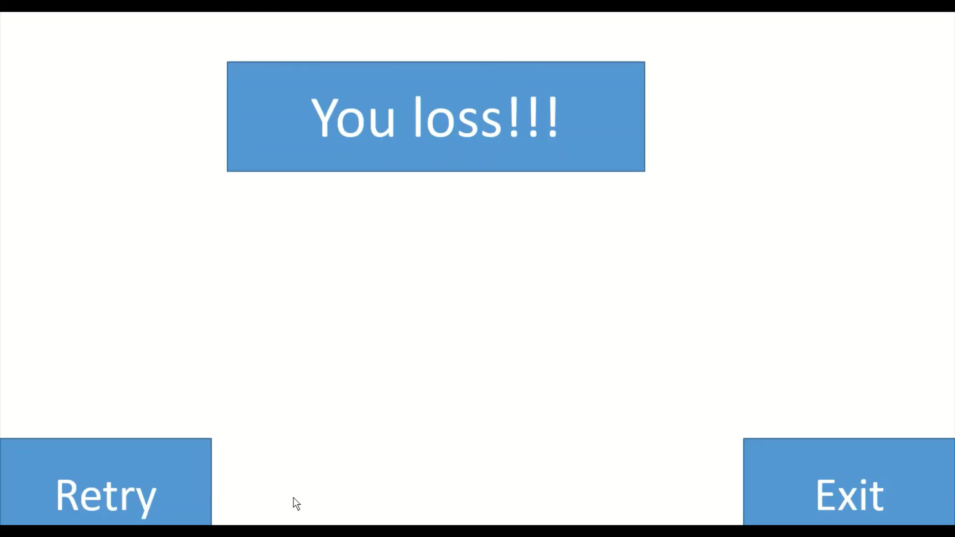
key("Escape")
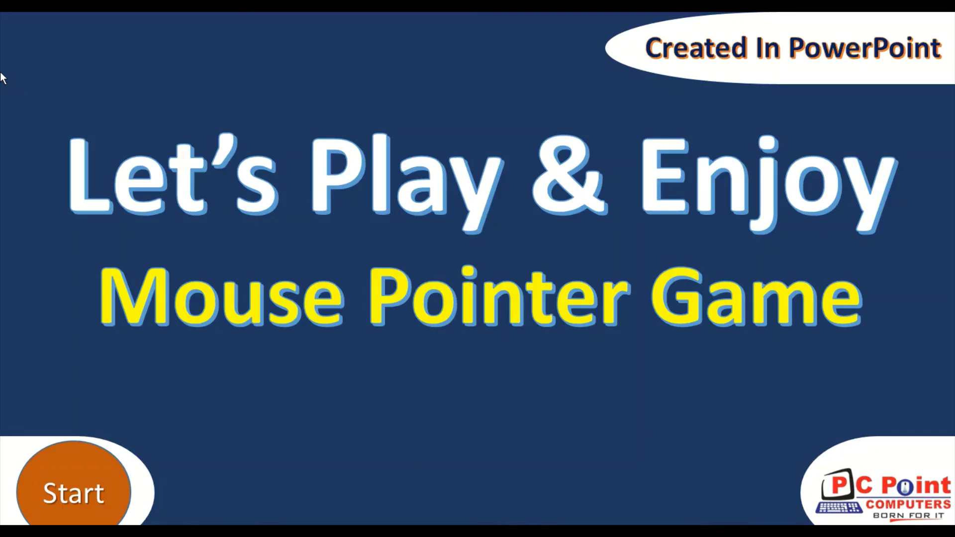
- Click Start on the Mouse Pointer Game title slide to enter the maze
left_click(59, 485)
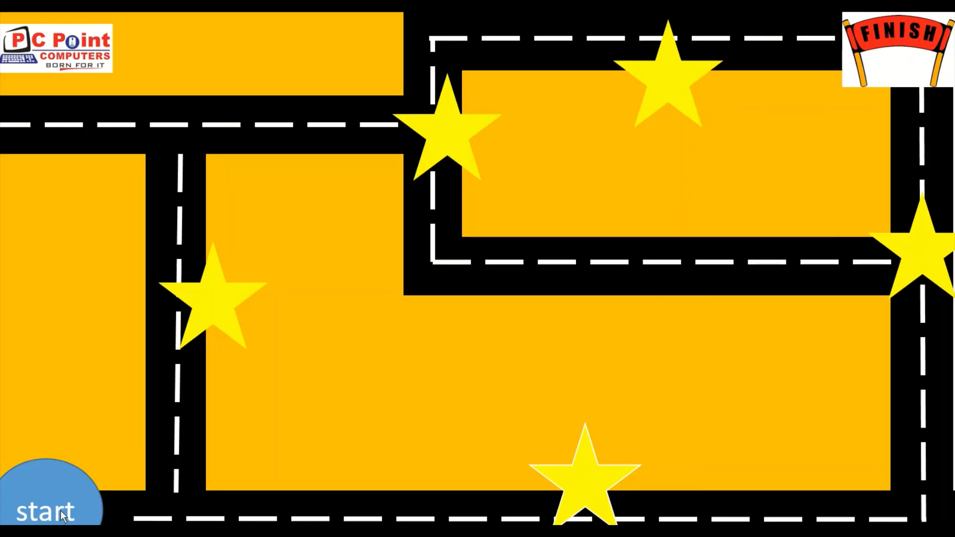